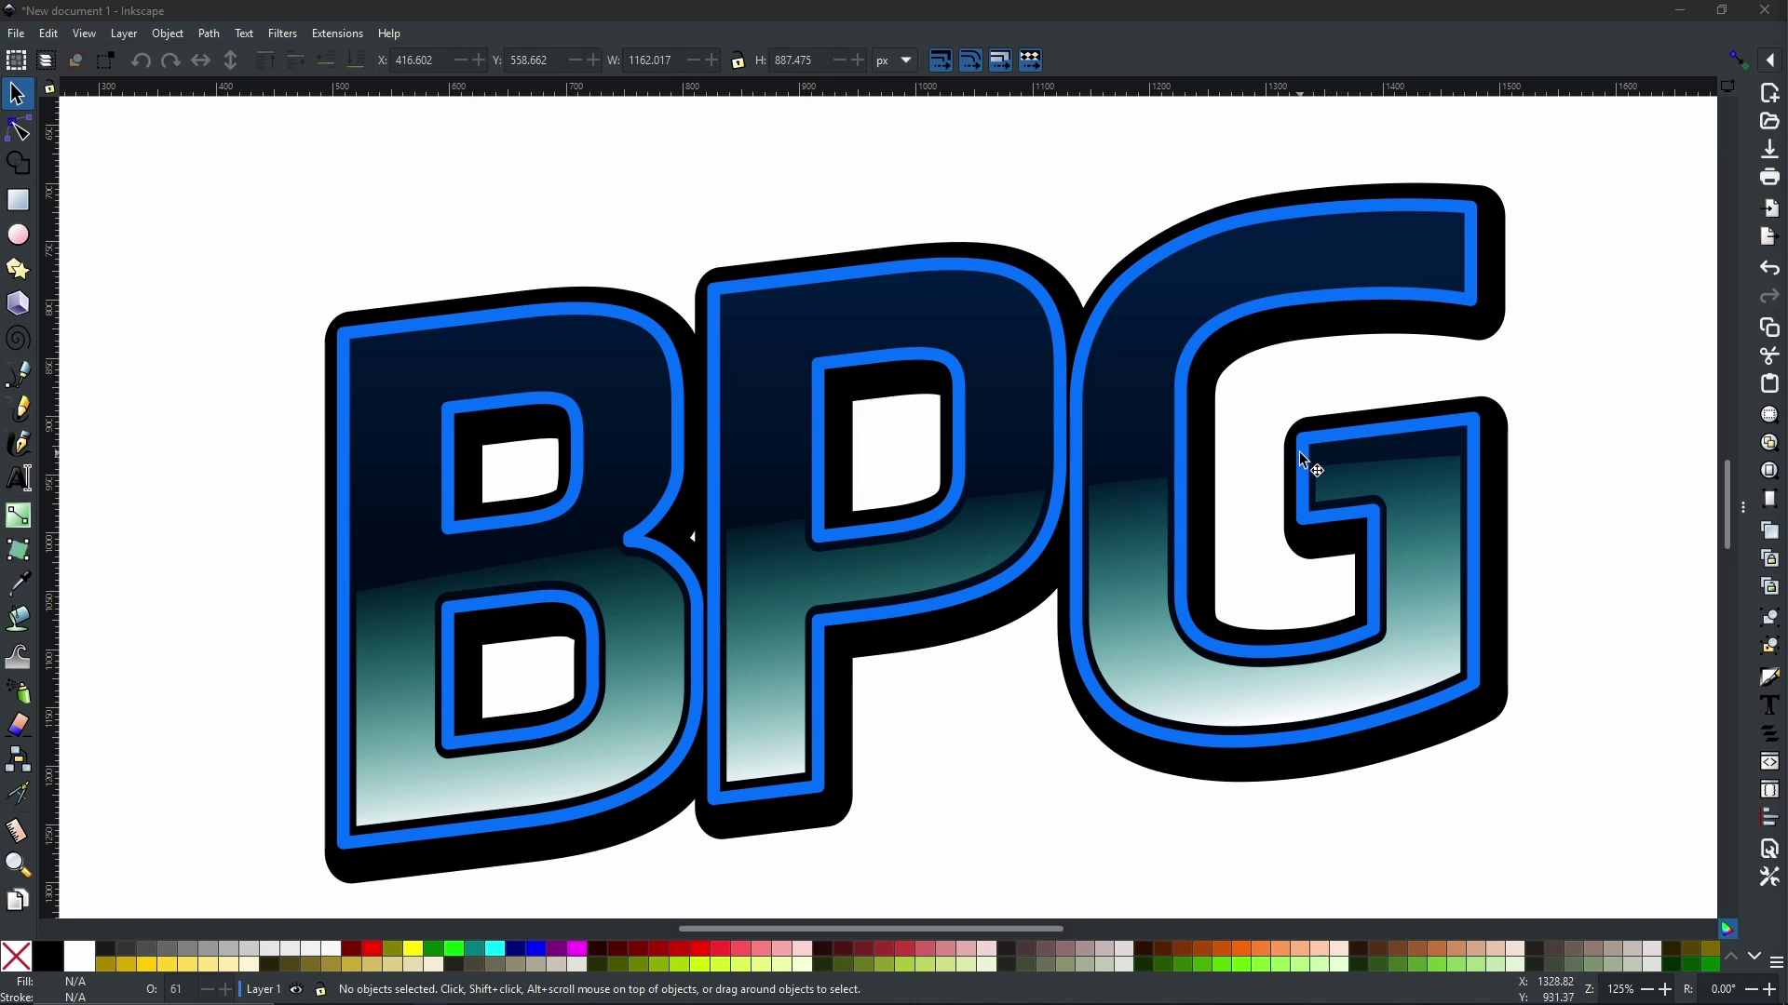
Step: Zoom out to the whole page, then ungroup and regroup the BPG logo's three paths
scroll(1302, 456, "down", 4)
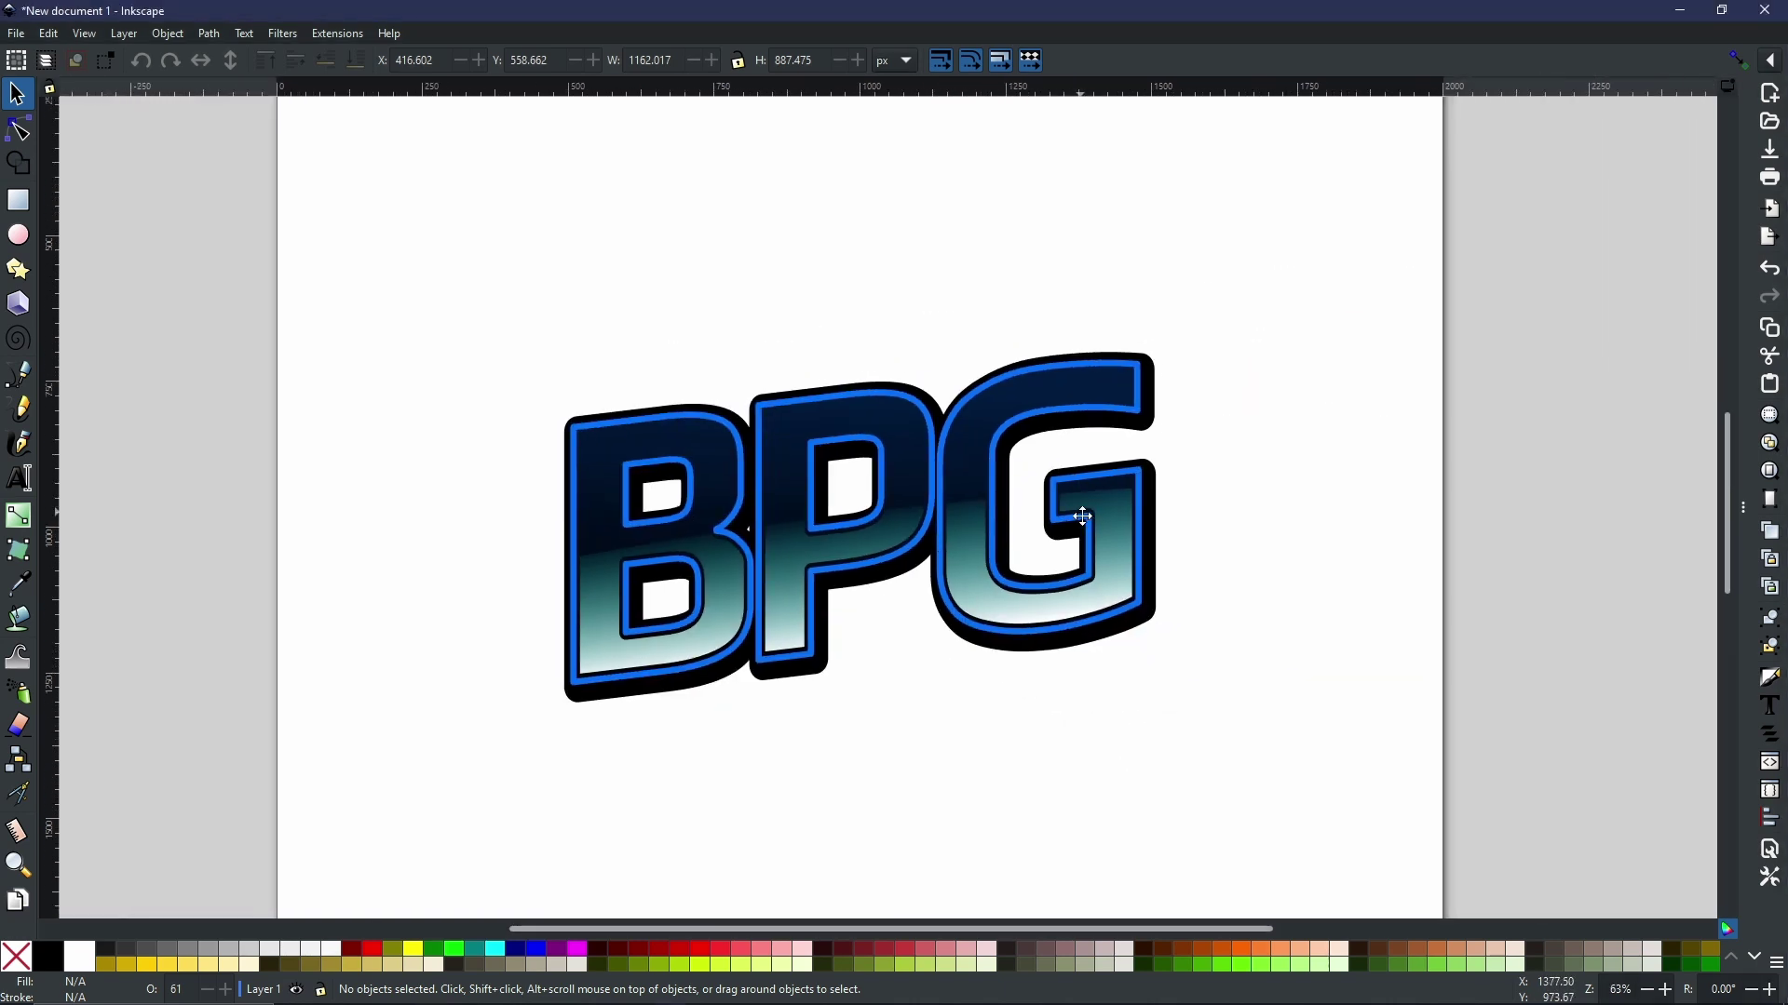
scroll(1077, 515, "left", 1)
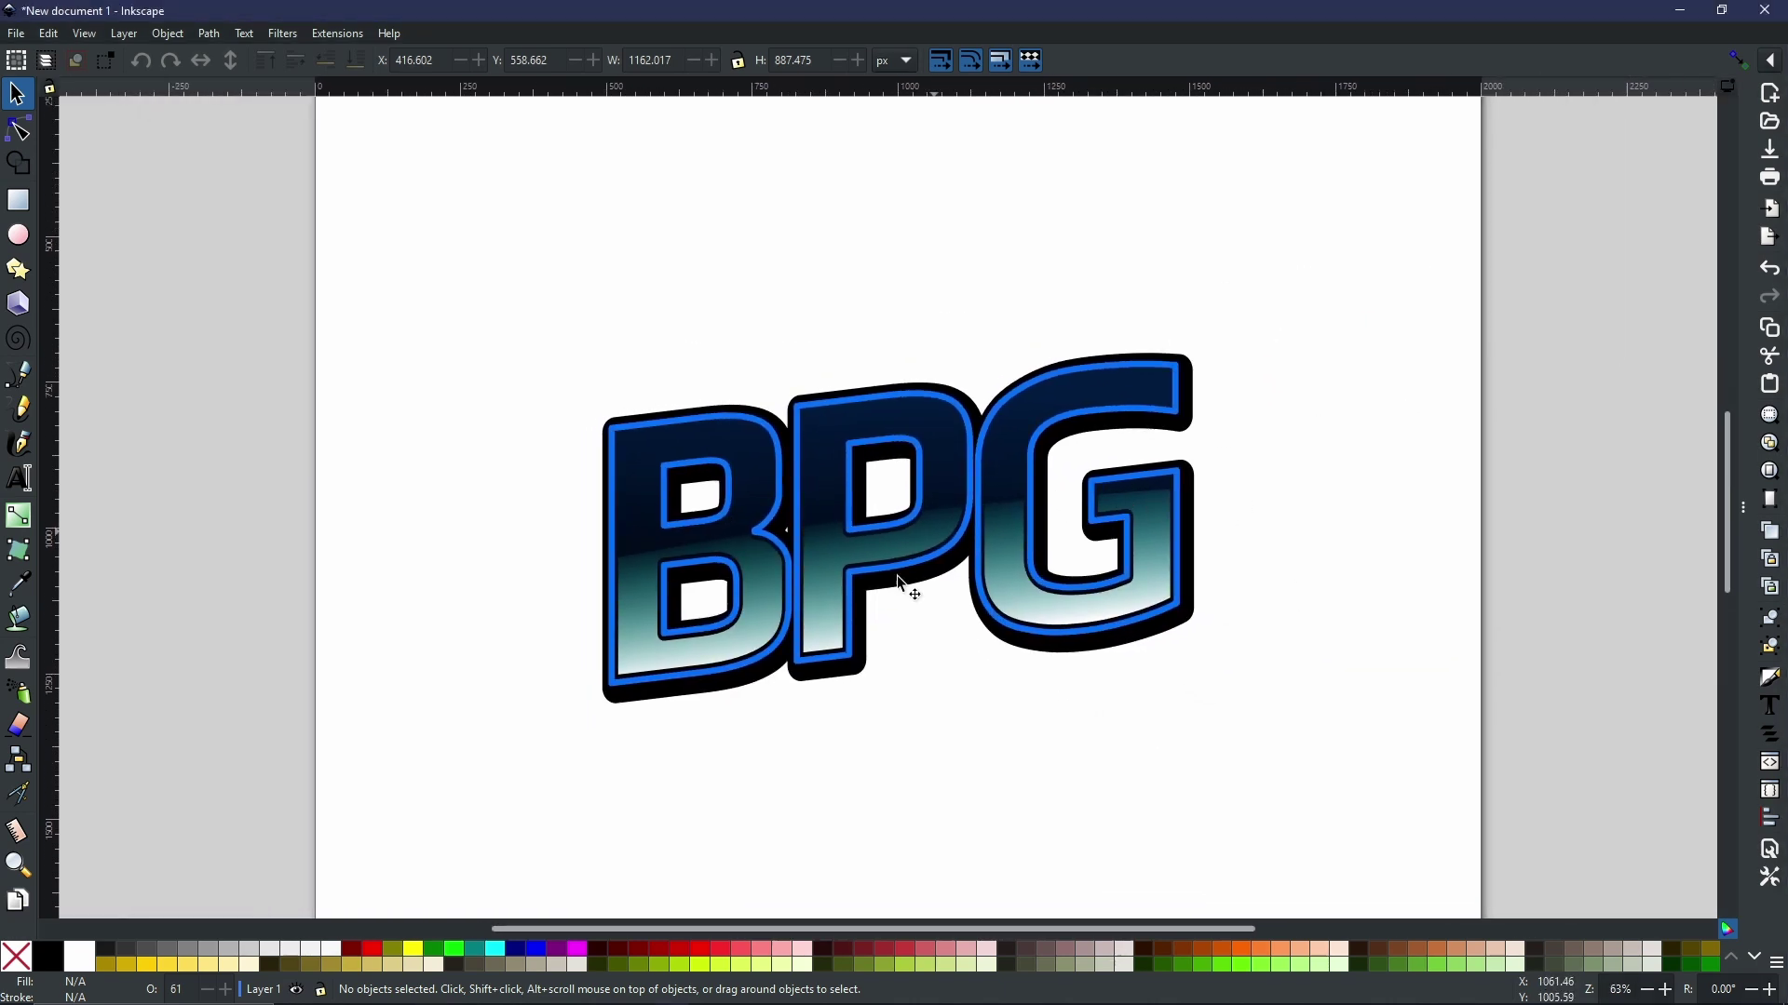
left_click(769, 537)
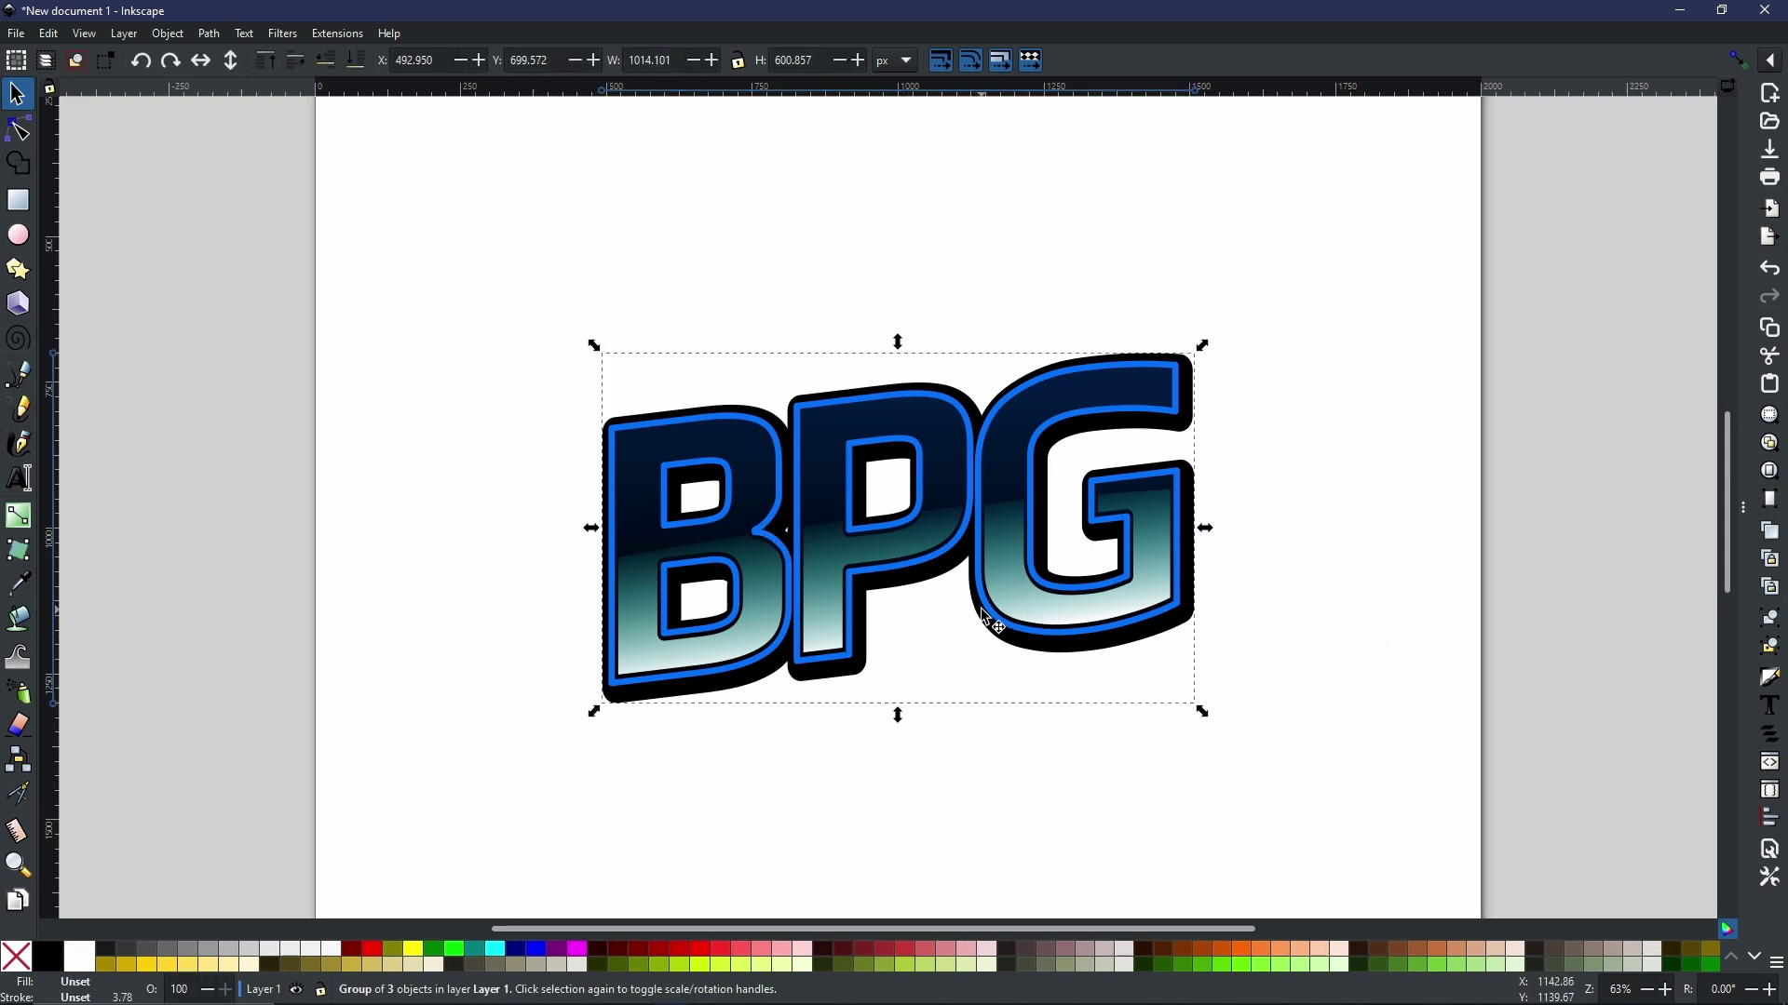
key("ctrl+shift+g")
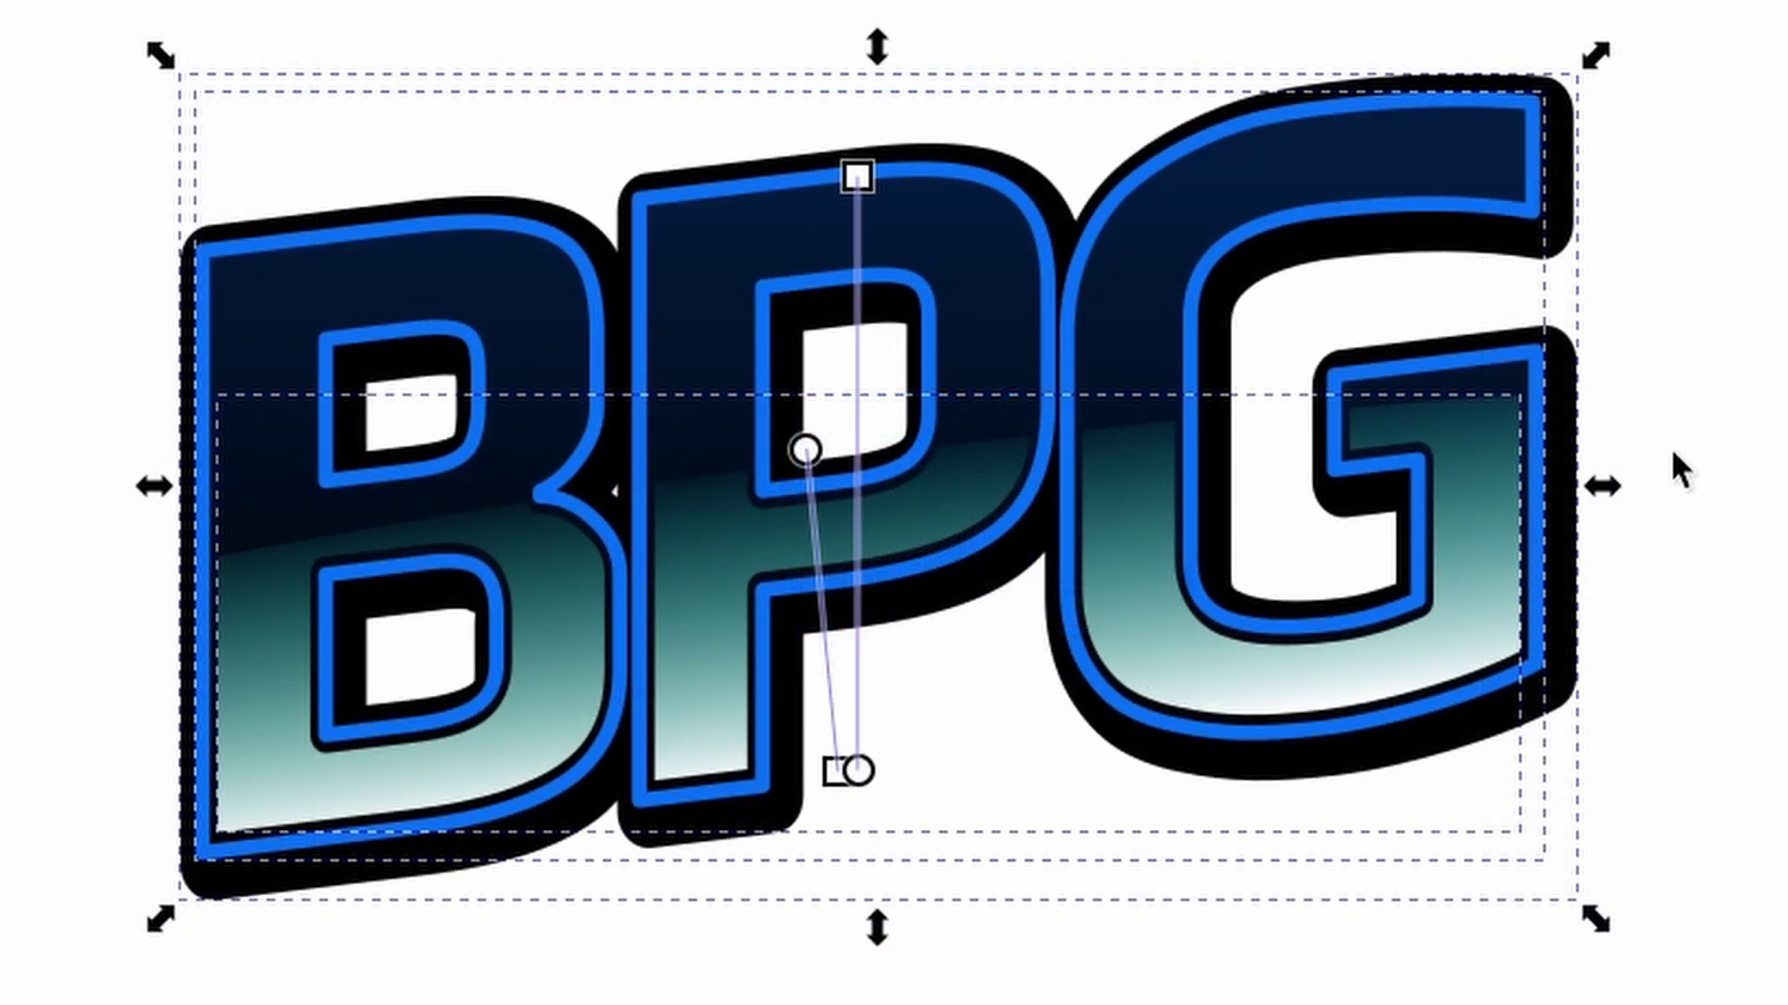
key("ctrl+g")
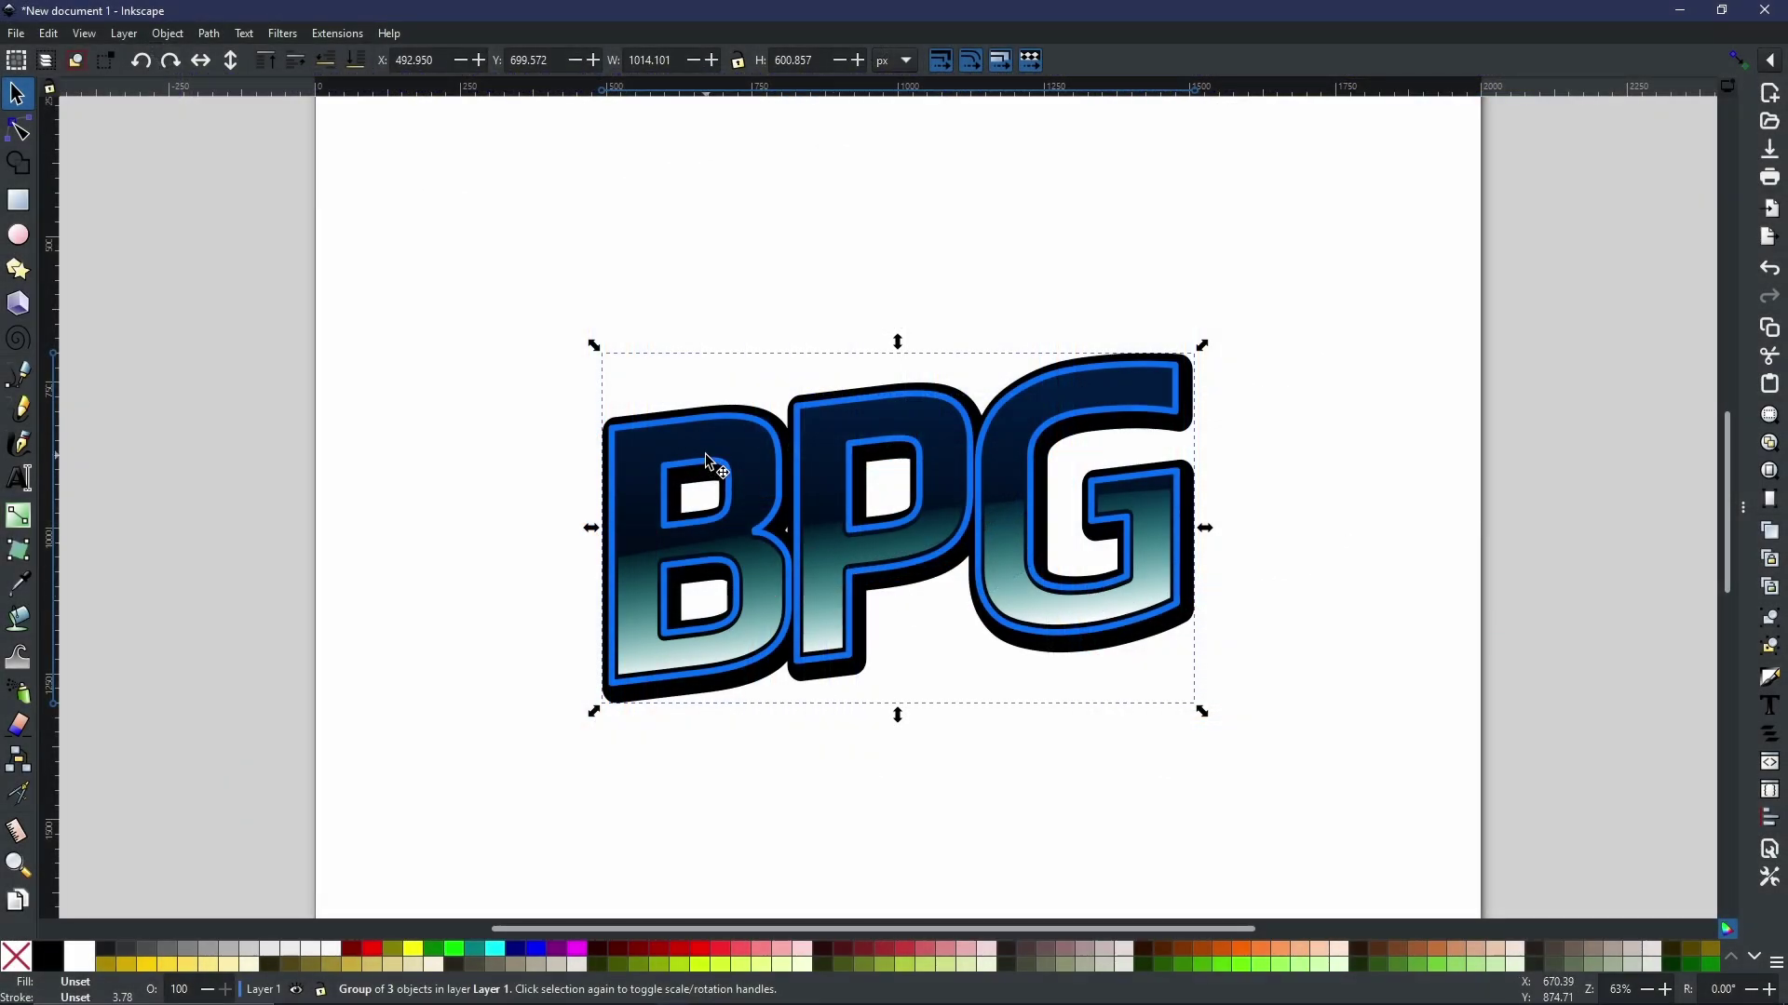
Step: Draw a large ellipse over the BPG logo and lower it behind the lettering
left_click(29, 242)
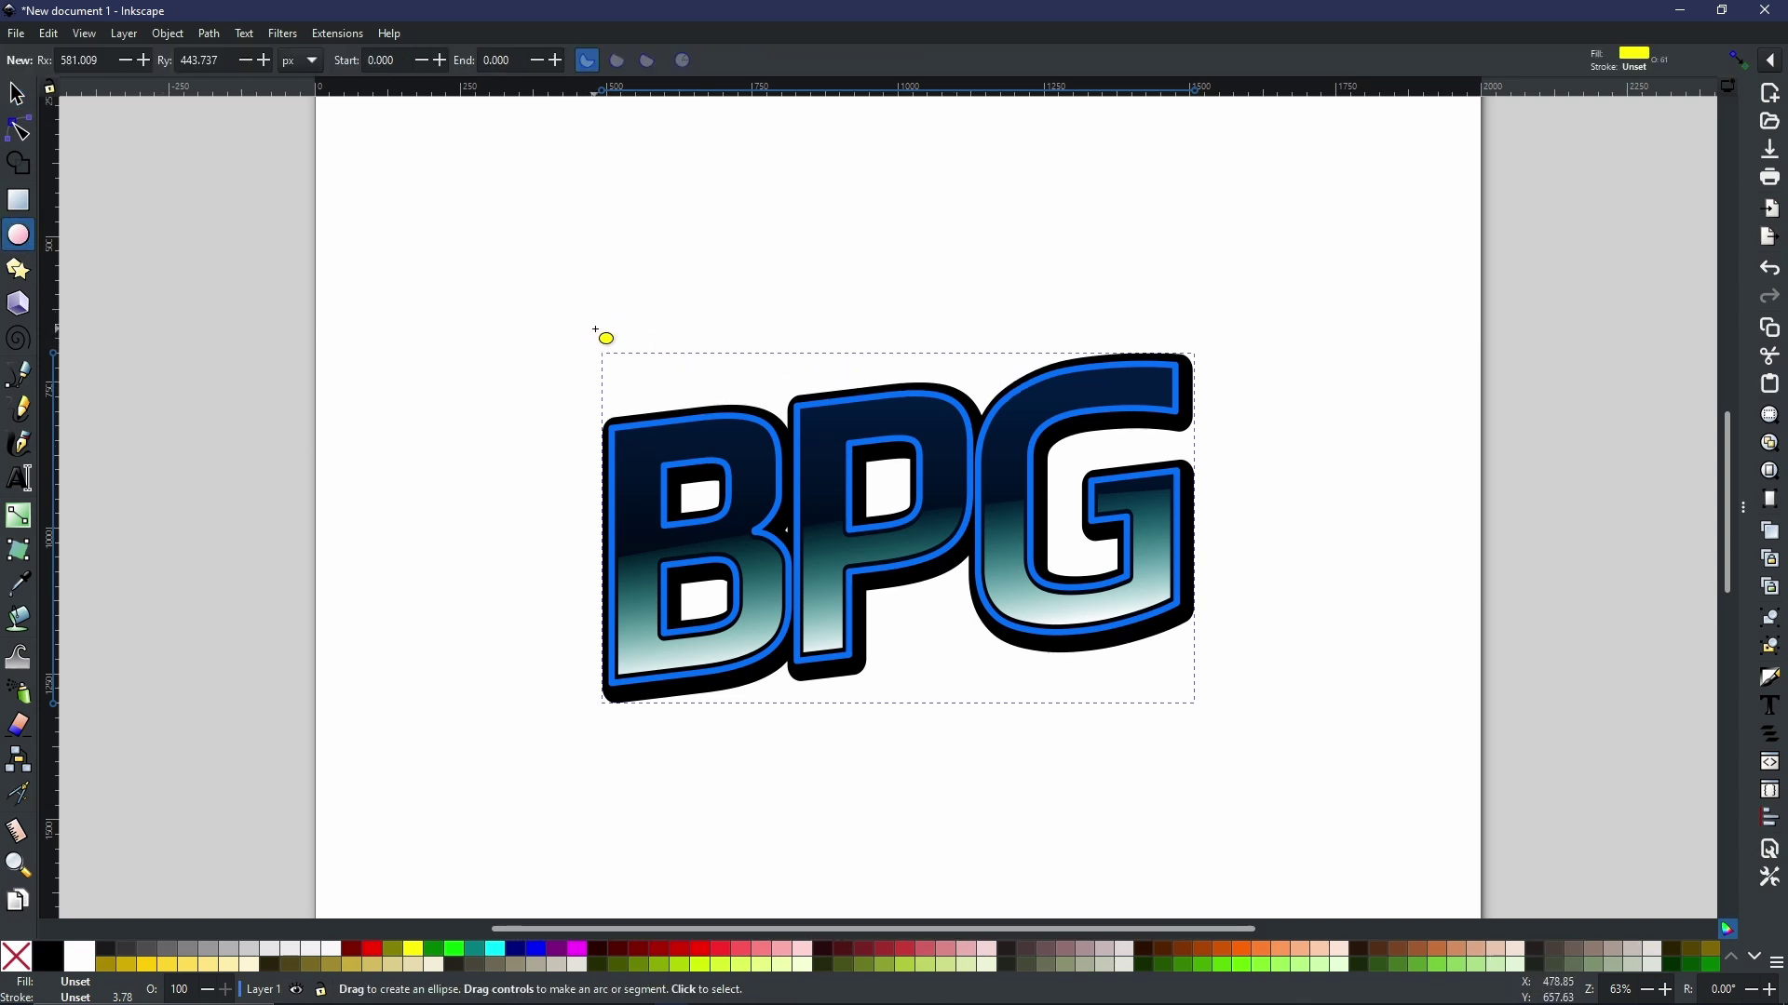
left_click_drag(579, 313, 1189, 762)
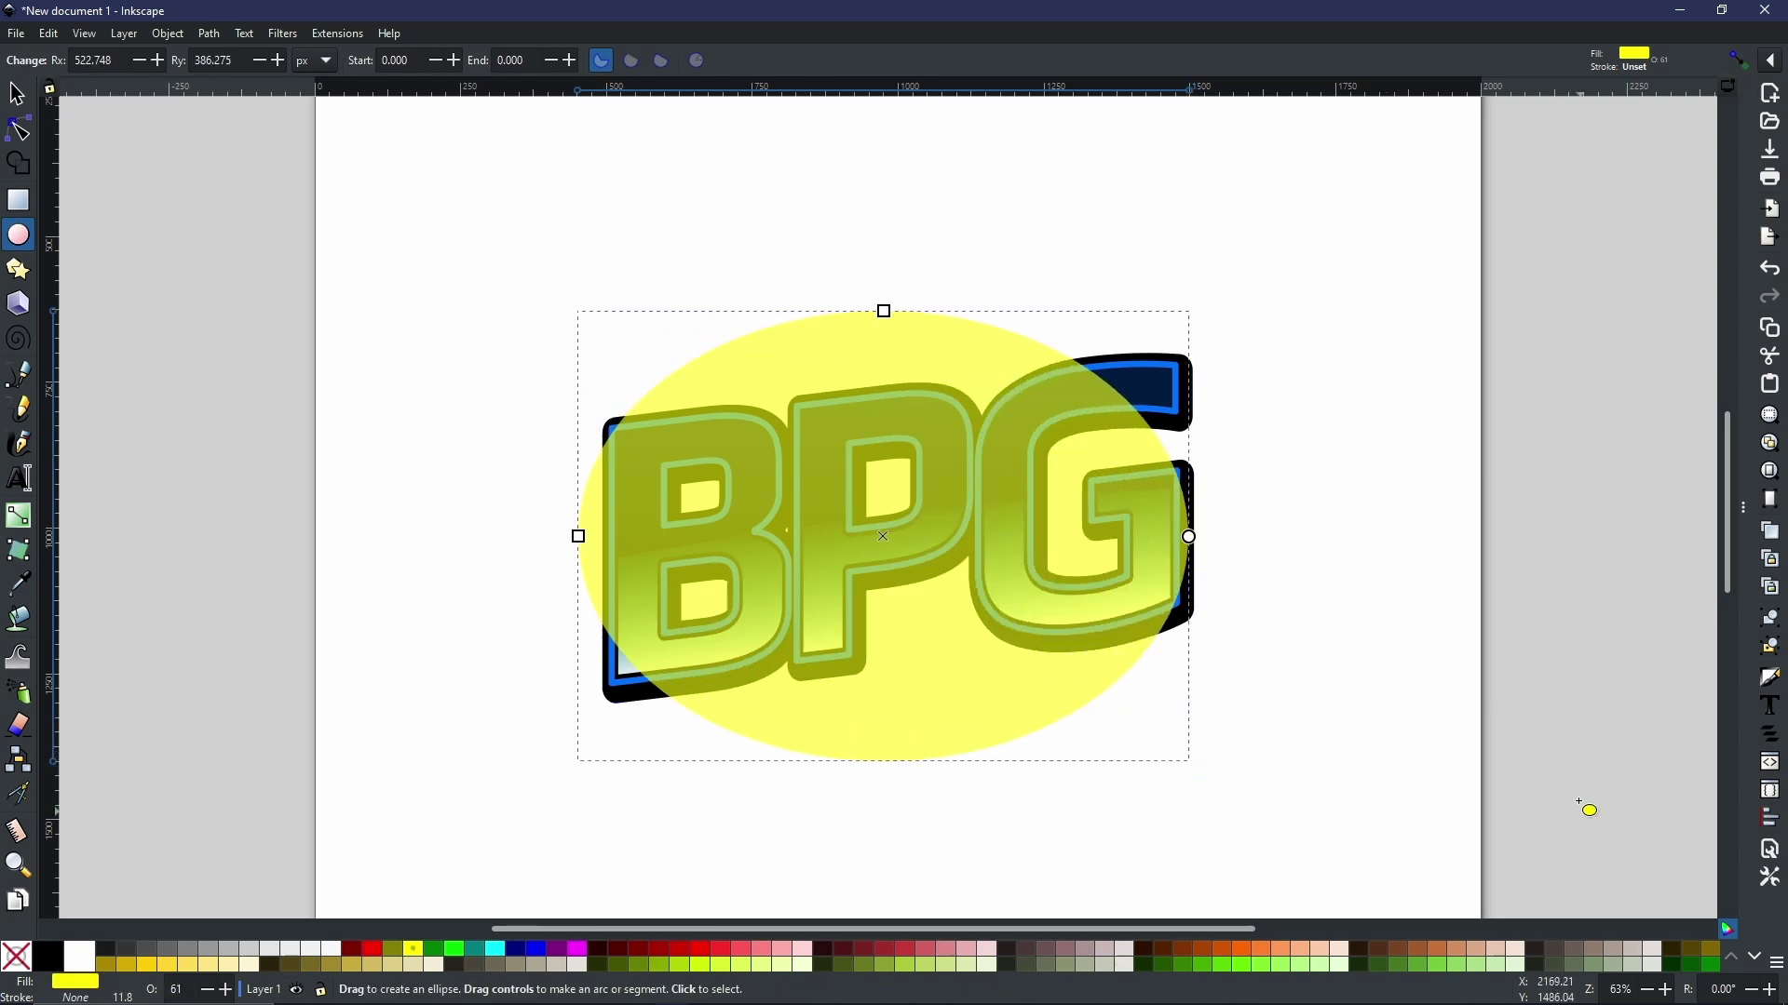
left_click(19, 96)
left_click(345, 64)
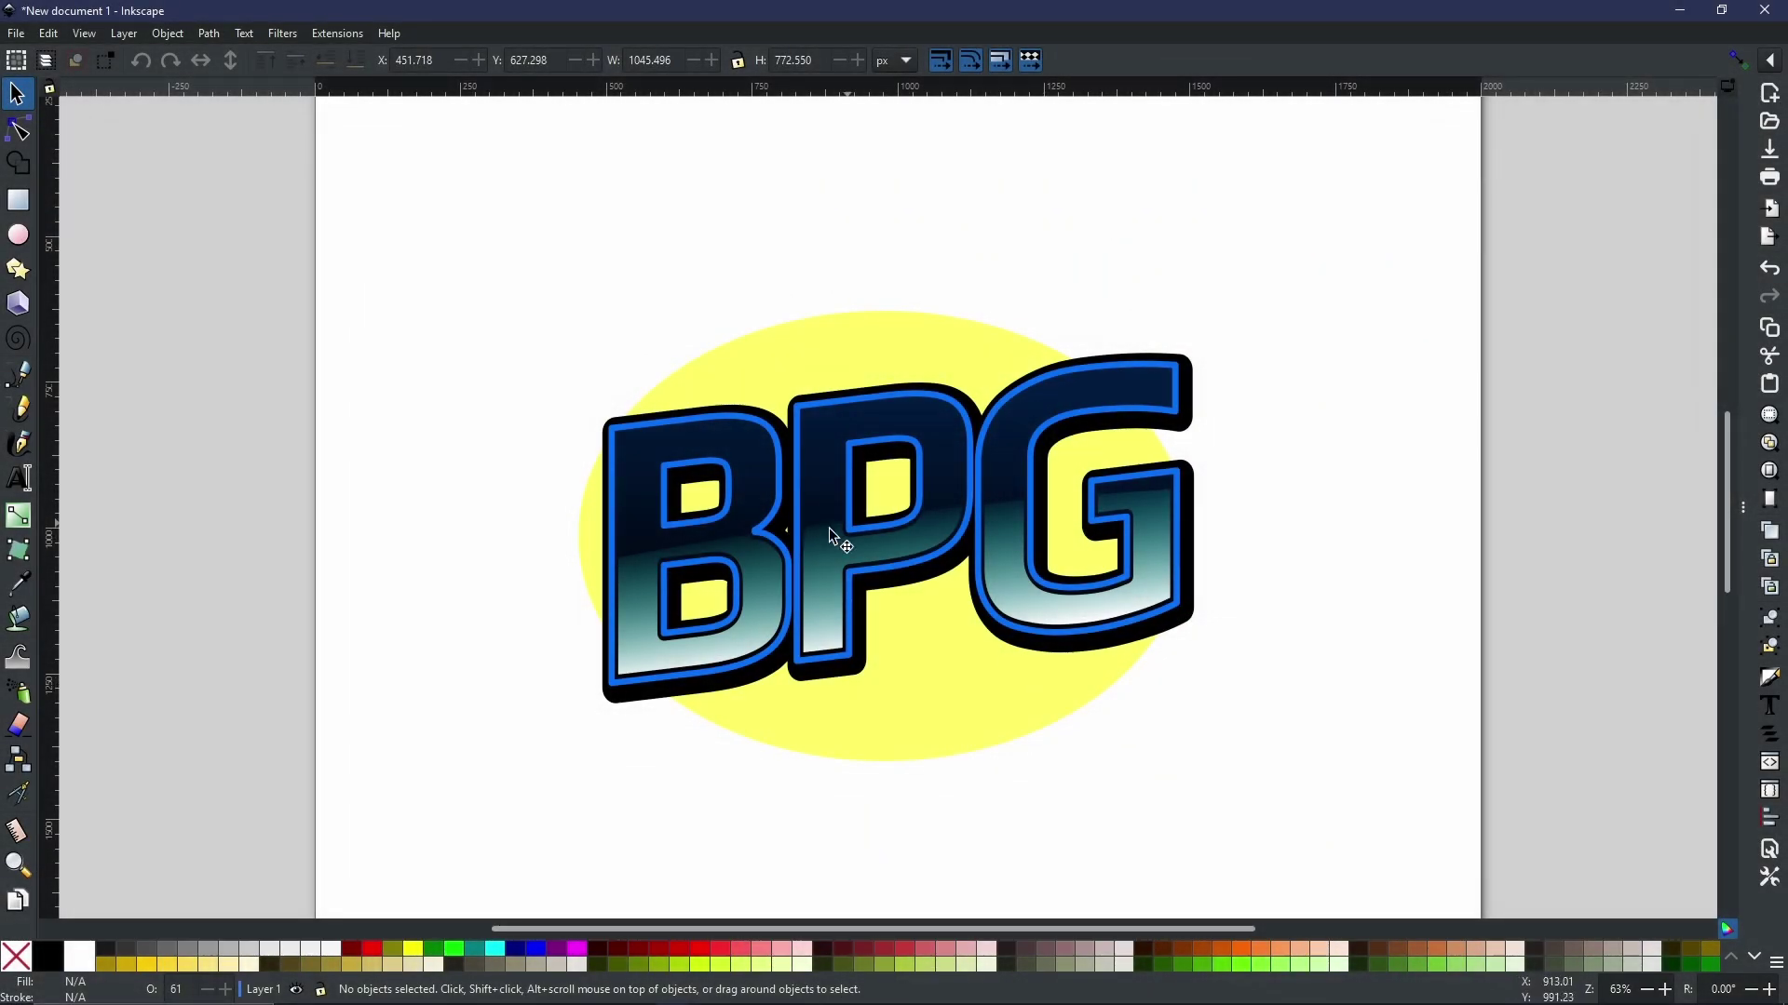
Step: Drag the BPG logo group left until it sits fully off the page
left_click(969, 514)
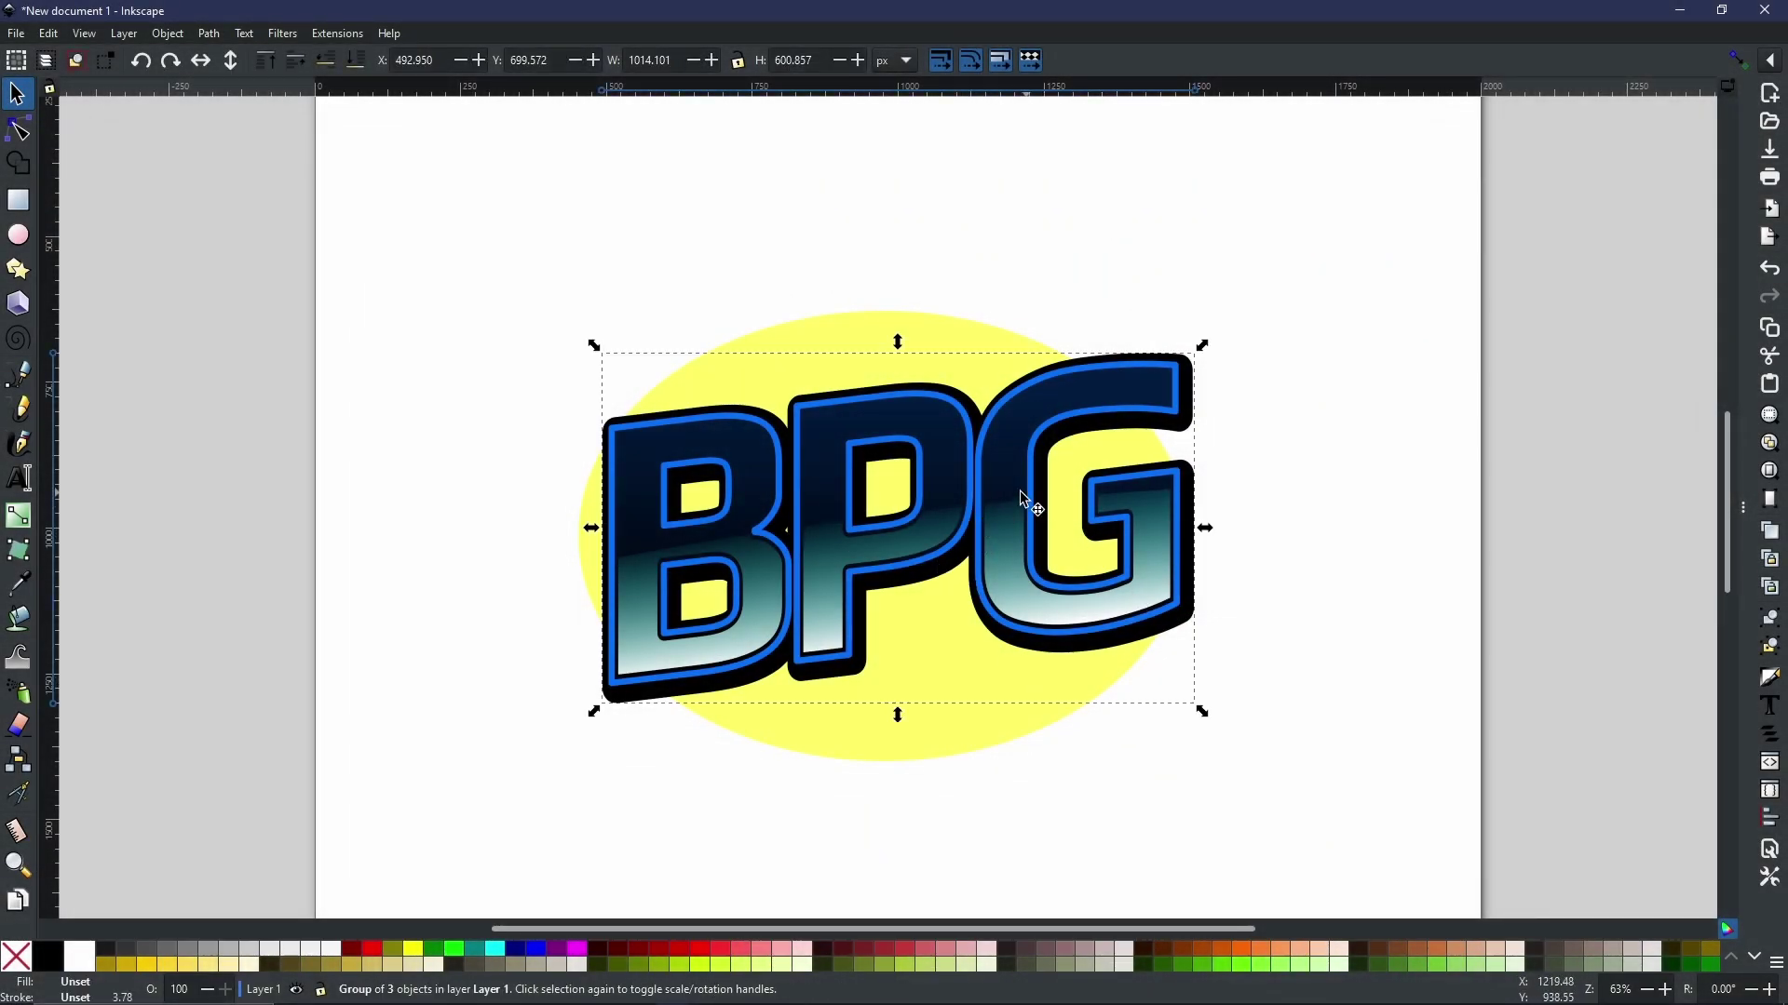
left_click_drag(1016, 500, 374, 419)
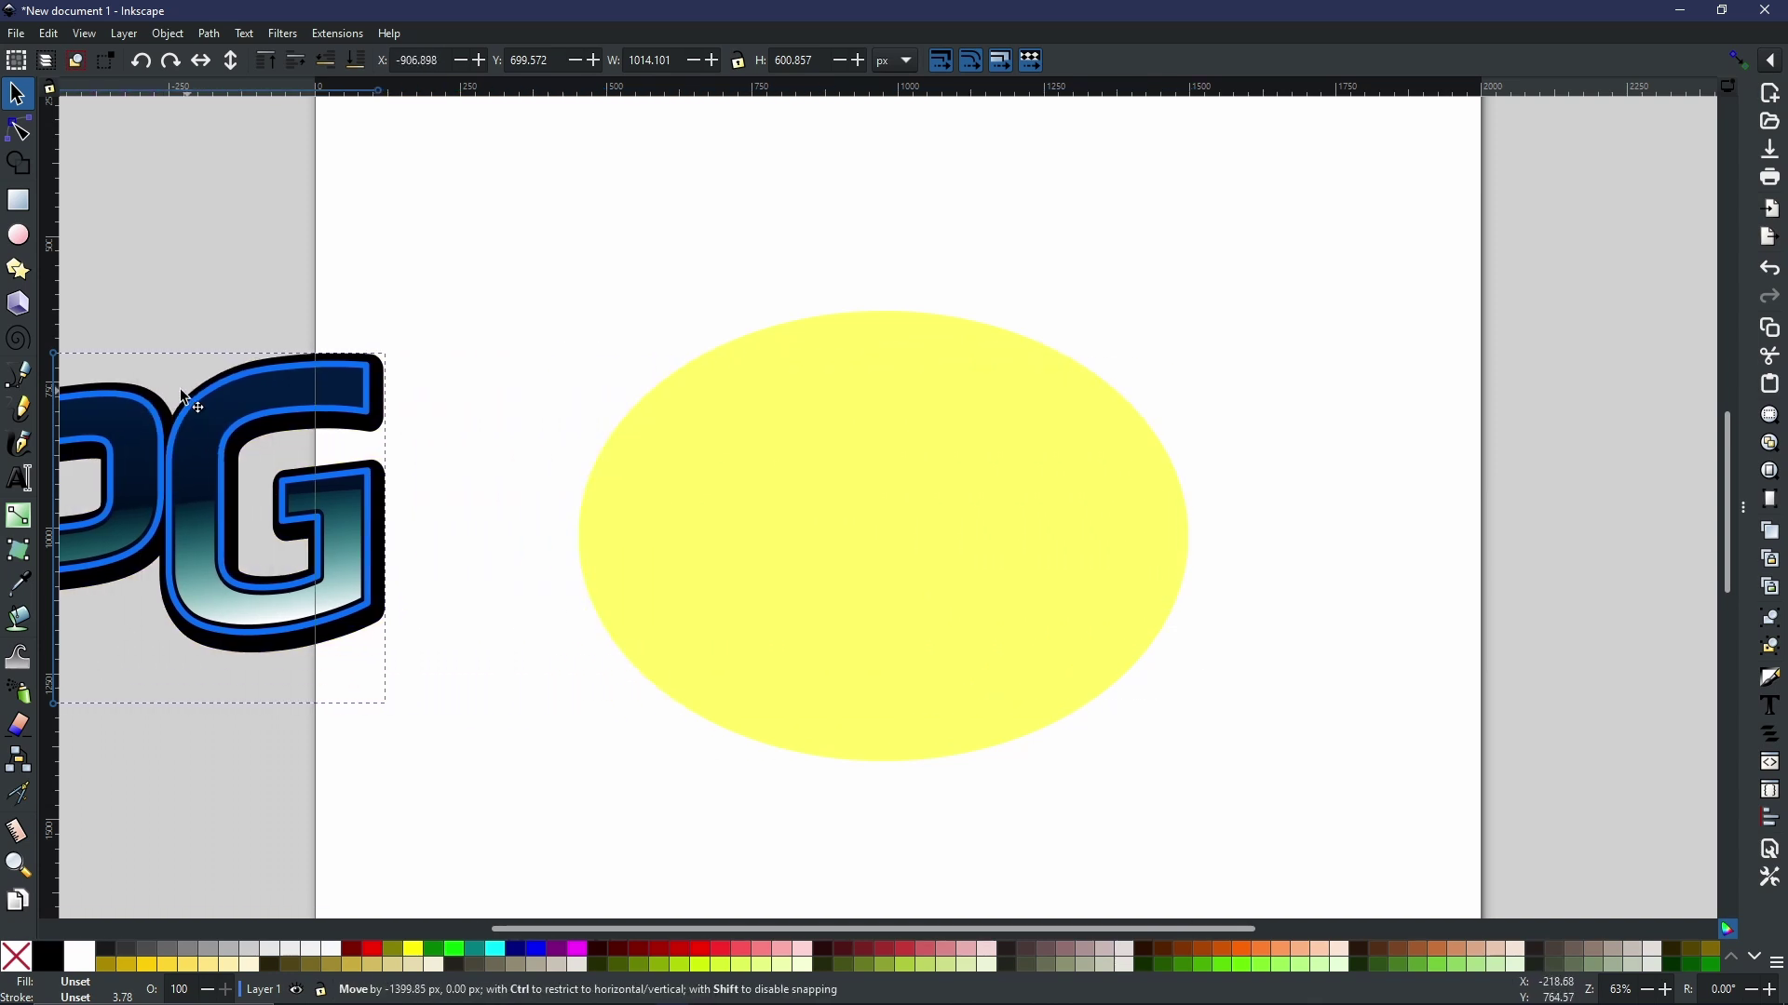
left_click_drag(184, 398, 86, 399)
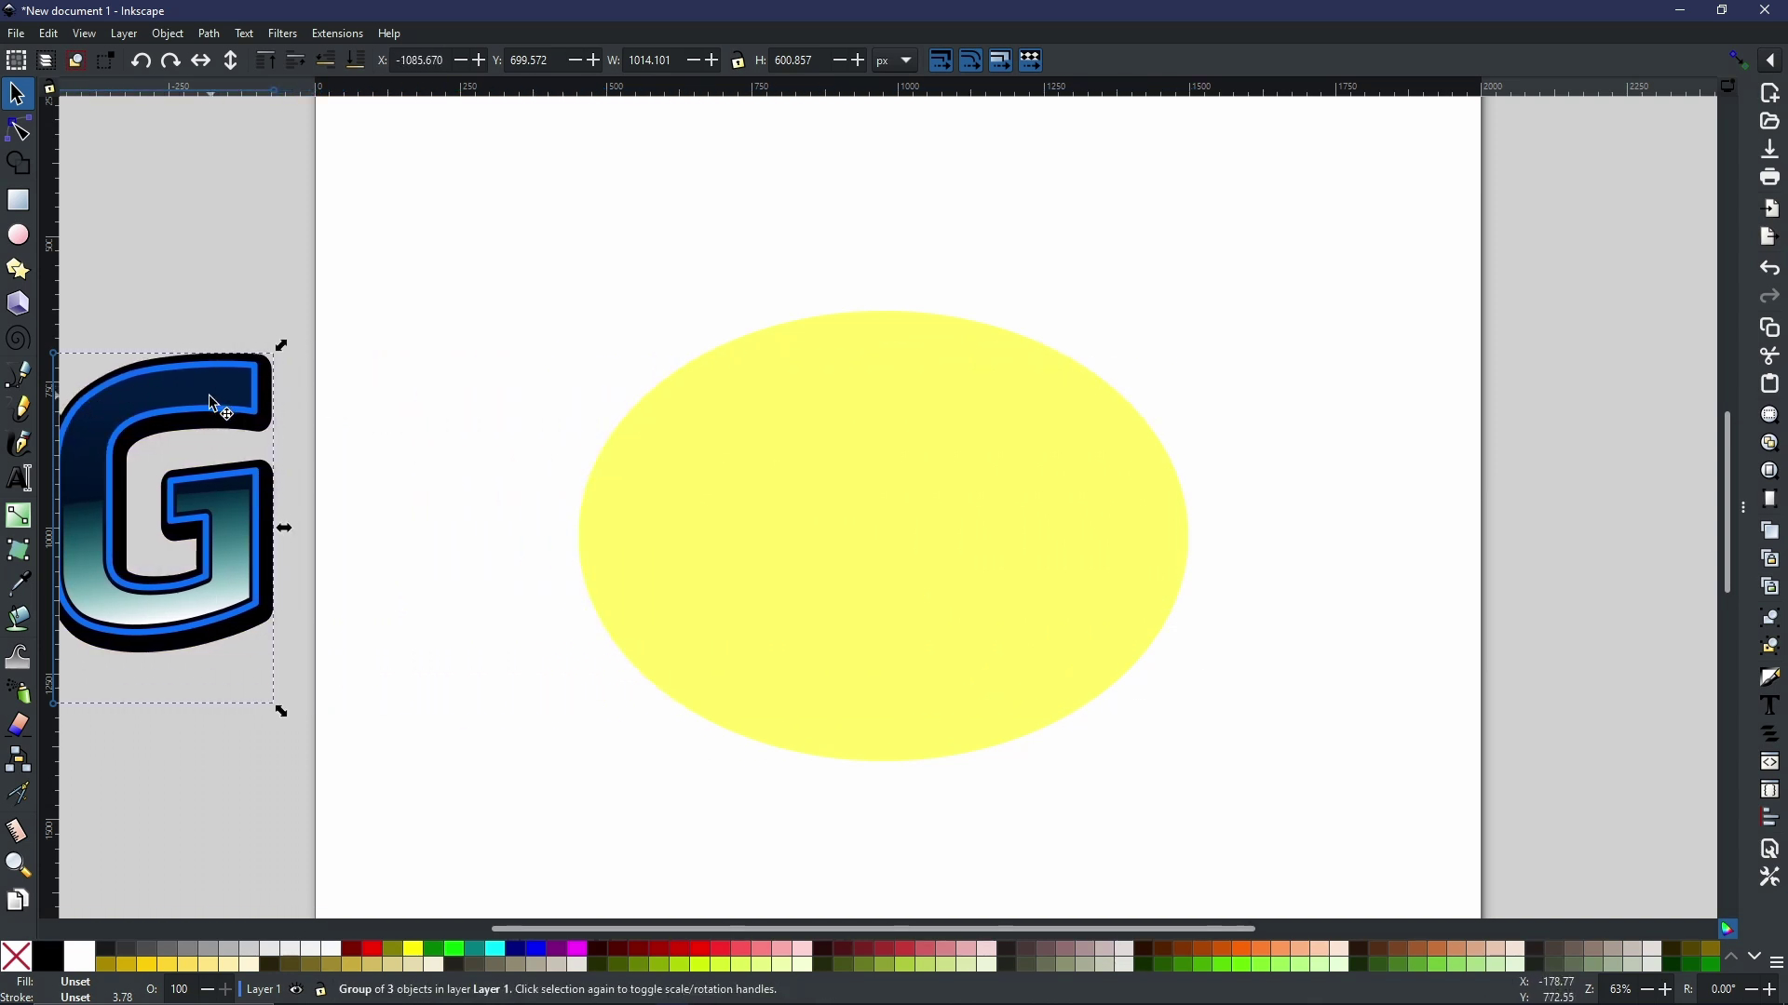
left_click_drag(208, 407, 179, 416)
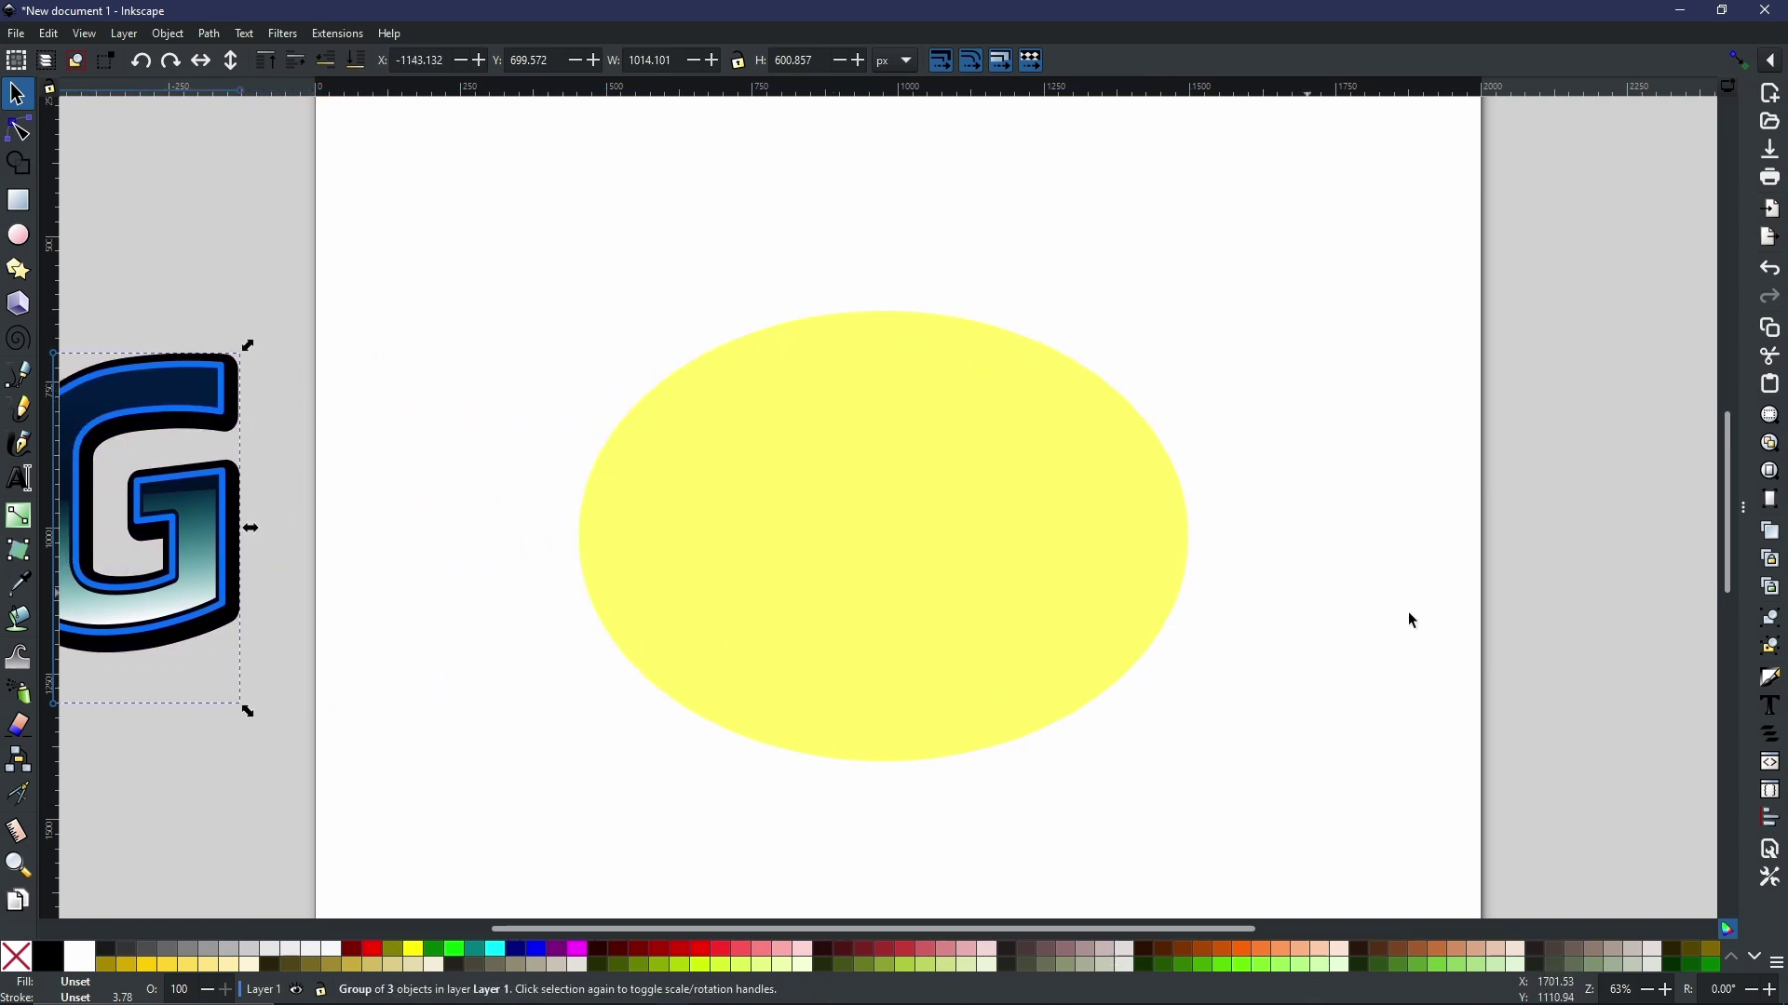
Step: Nudge the ellipse up and right and fill it with black
left_click(1075, 525)
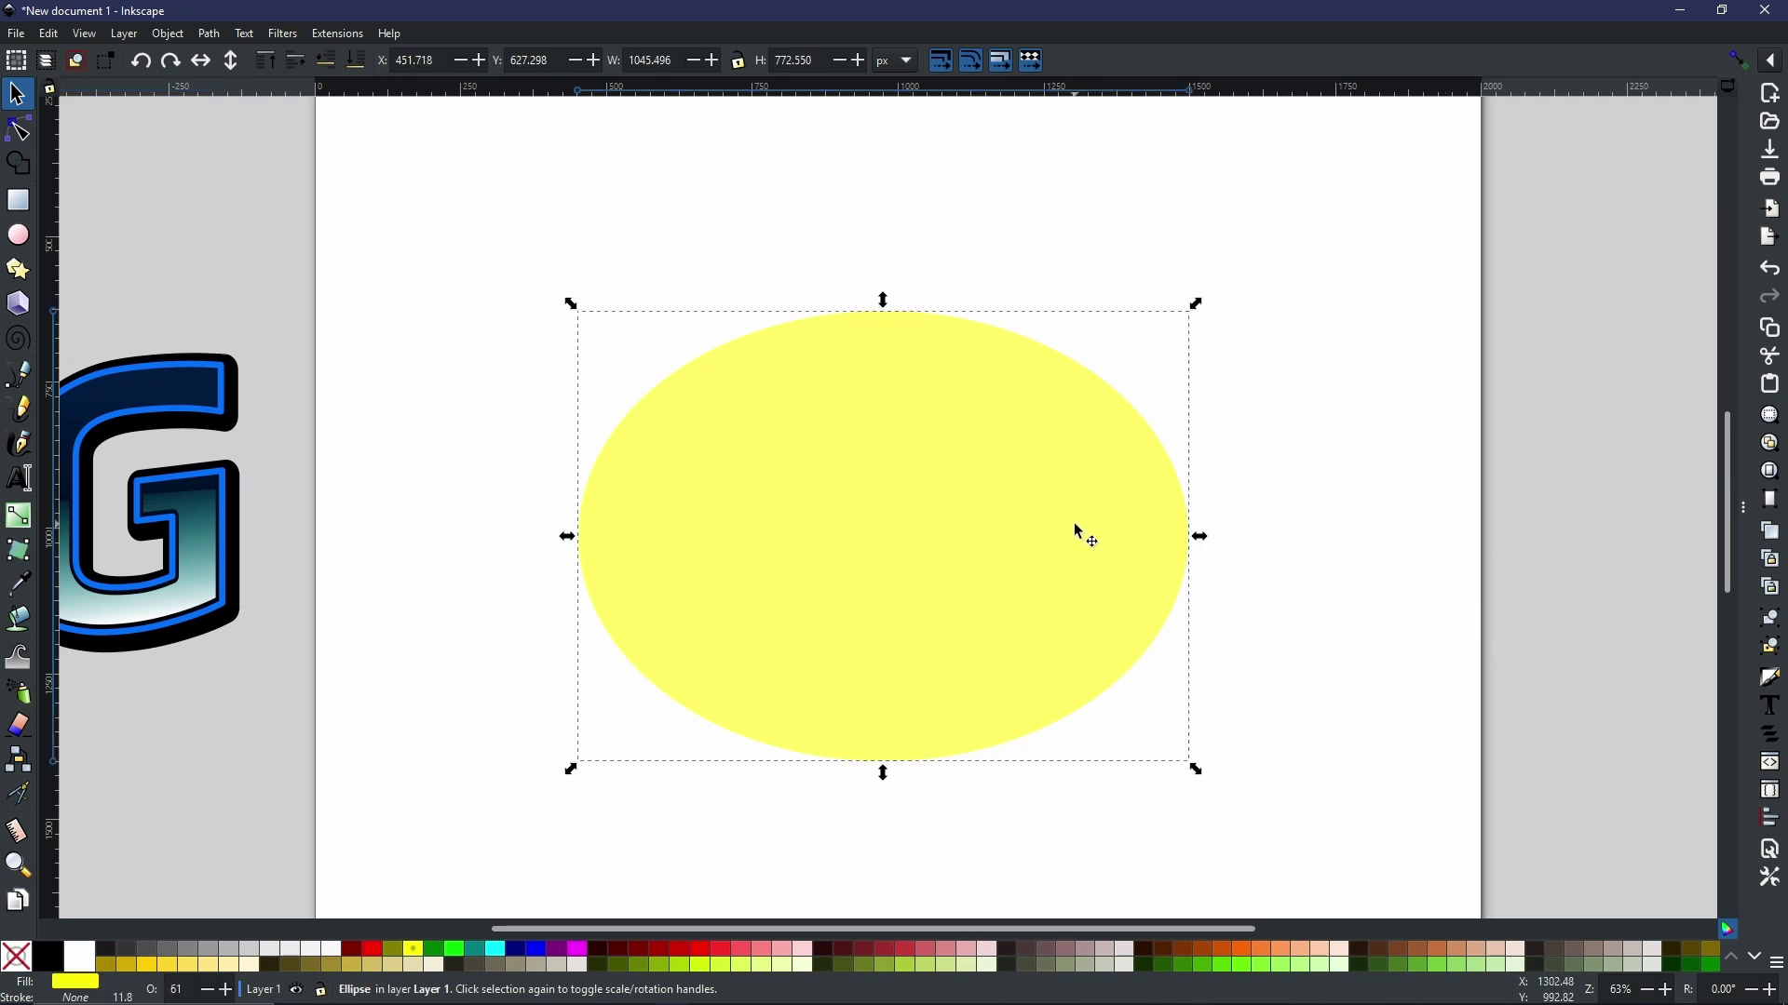
left_click_drag(1077, 527, 1108, 495)
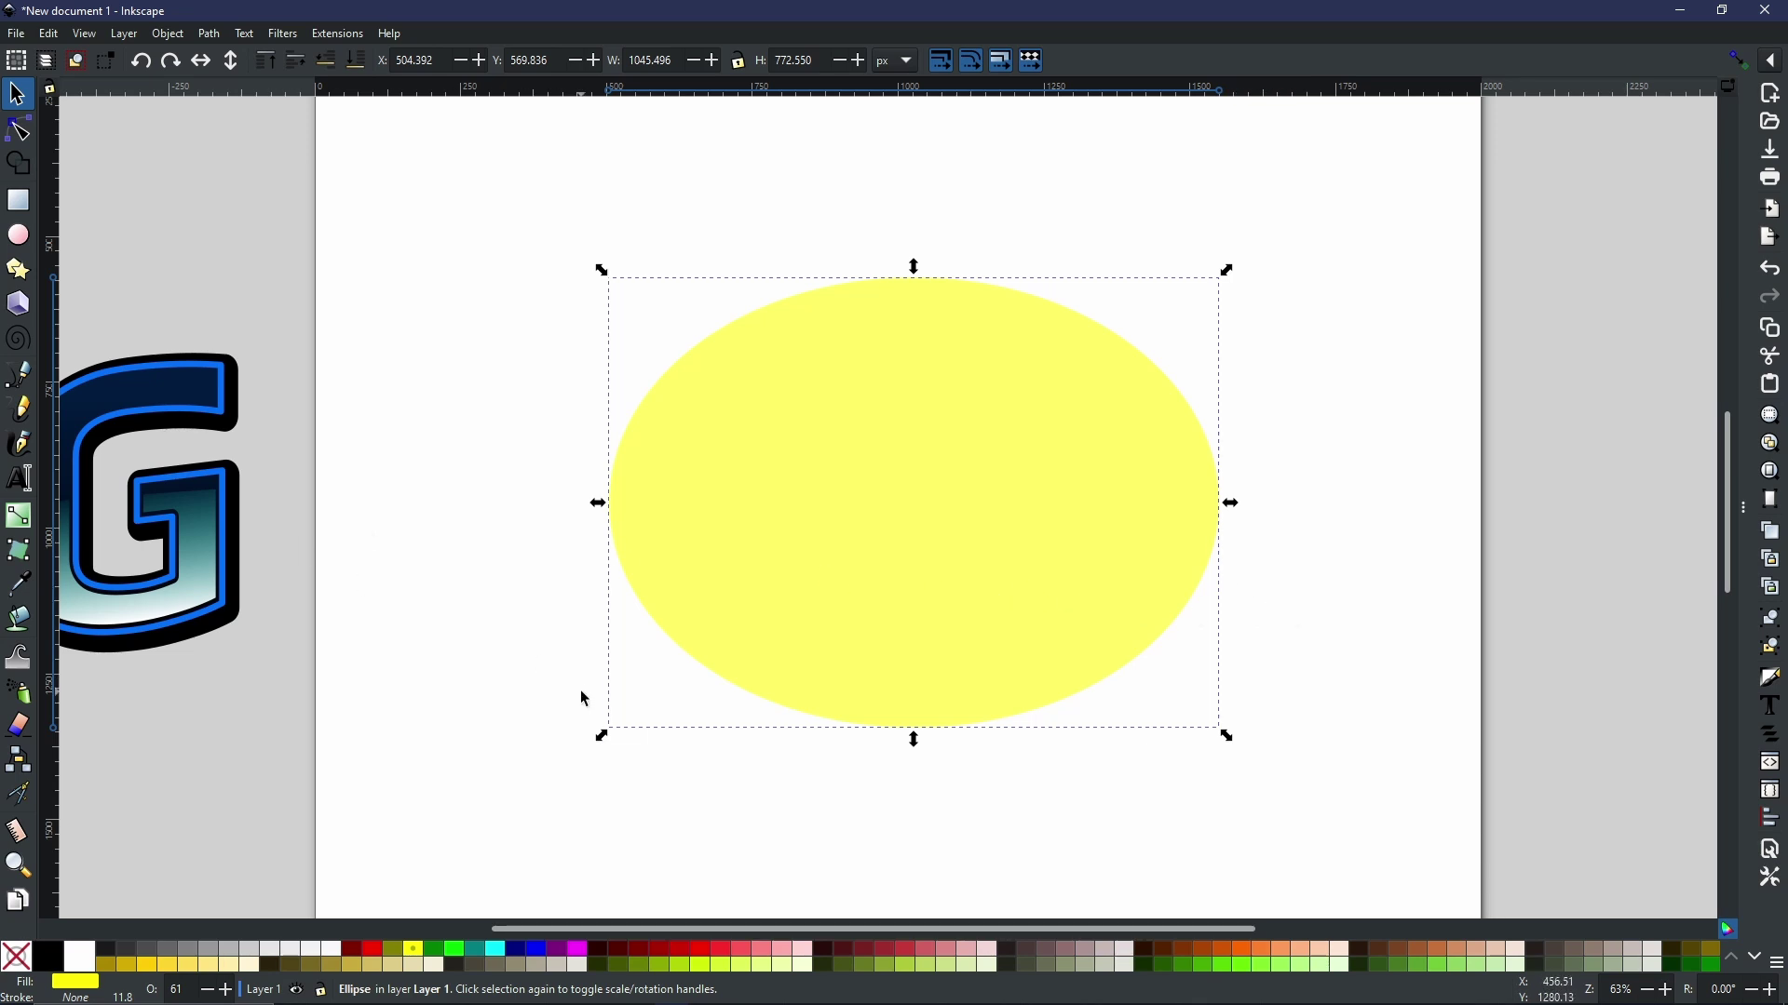
left_click(48, 959)
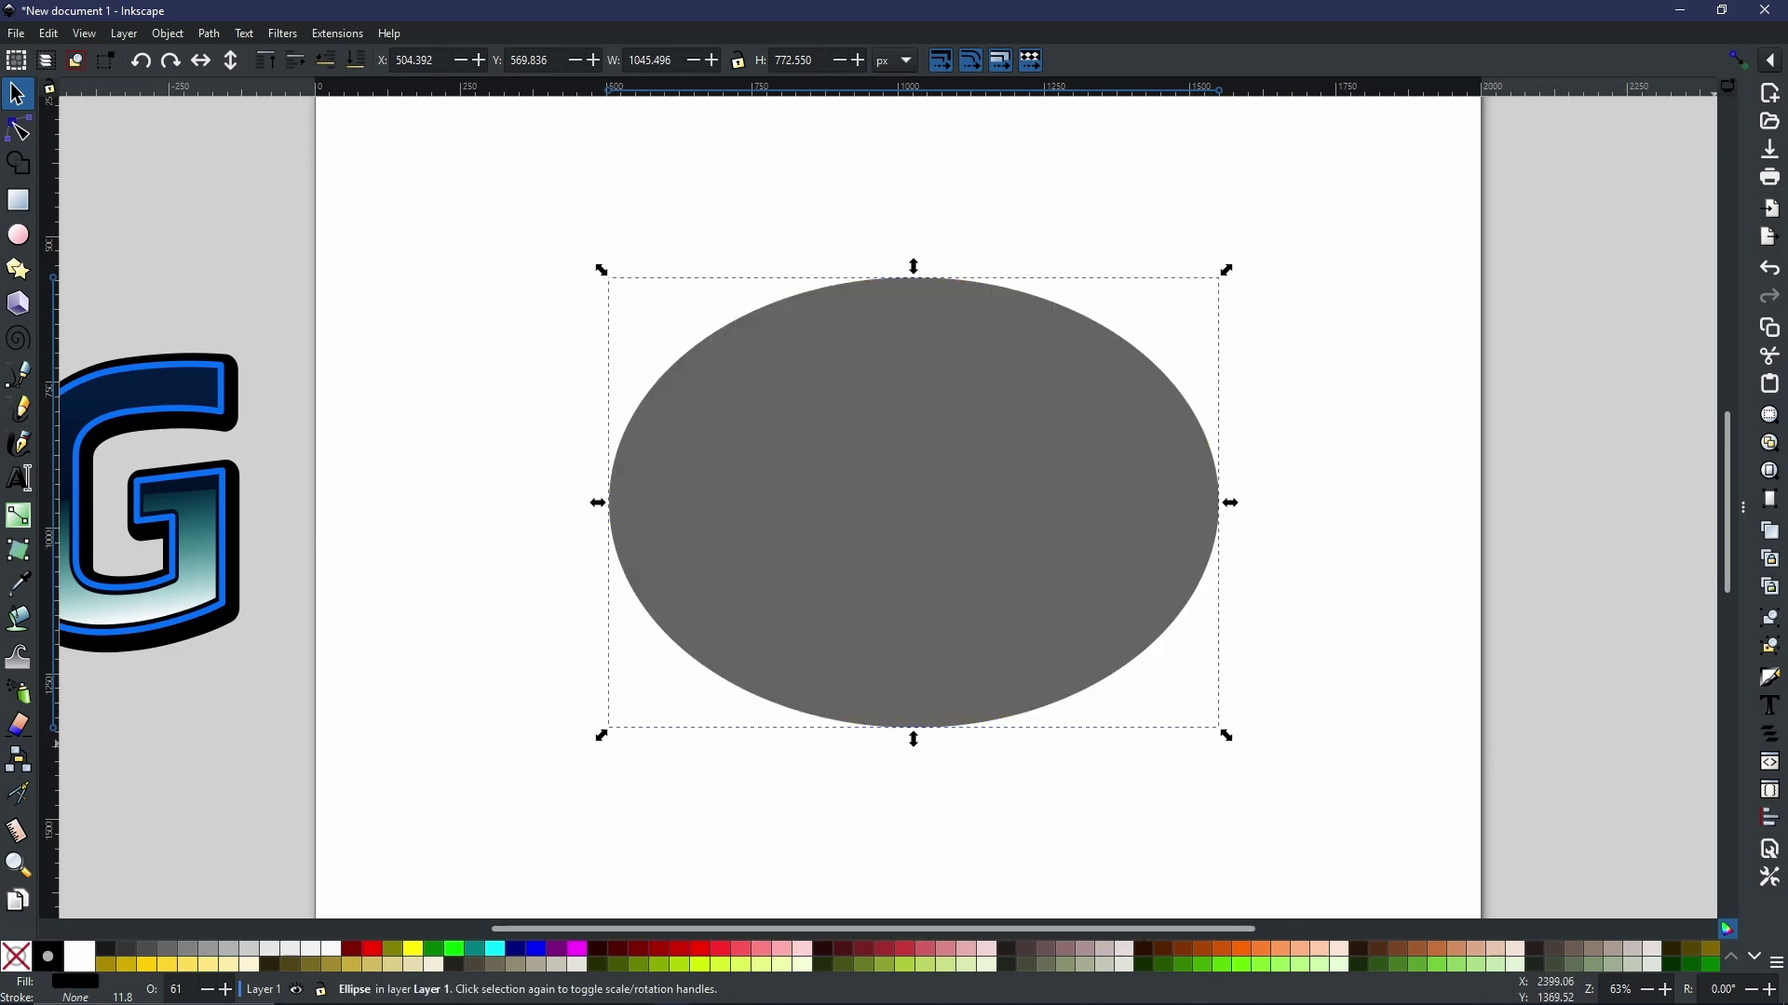
Step: In the Fill and Stroke dock, raise the ellipse's opacity from 61 to 100
left_click_drag(1744, 585, 1459, 585)
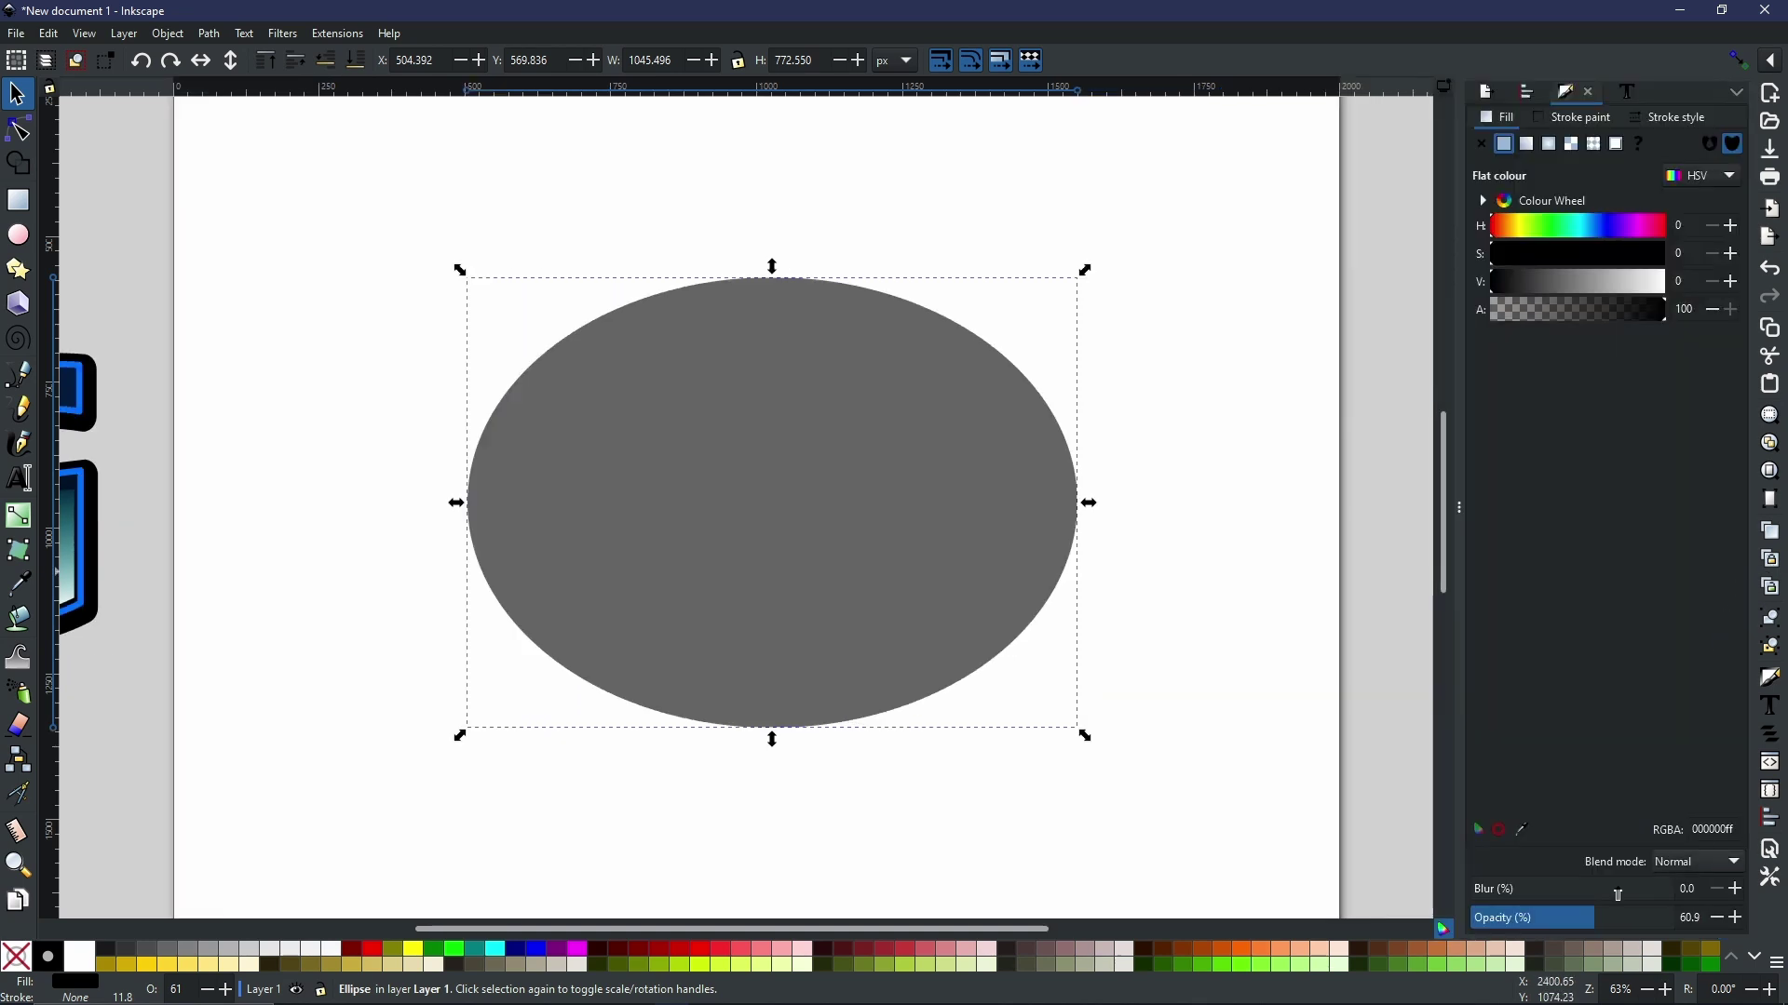
left_click_drag(1609, 926, 1709, 932)
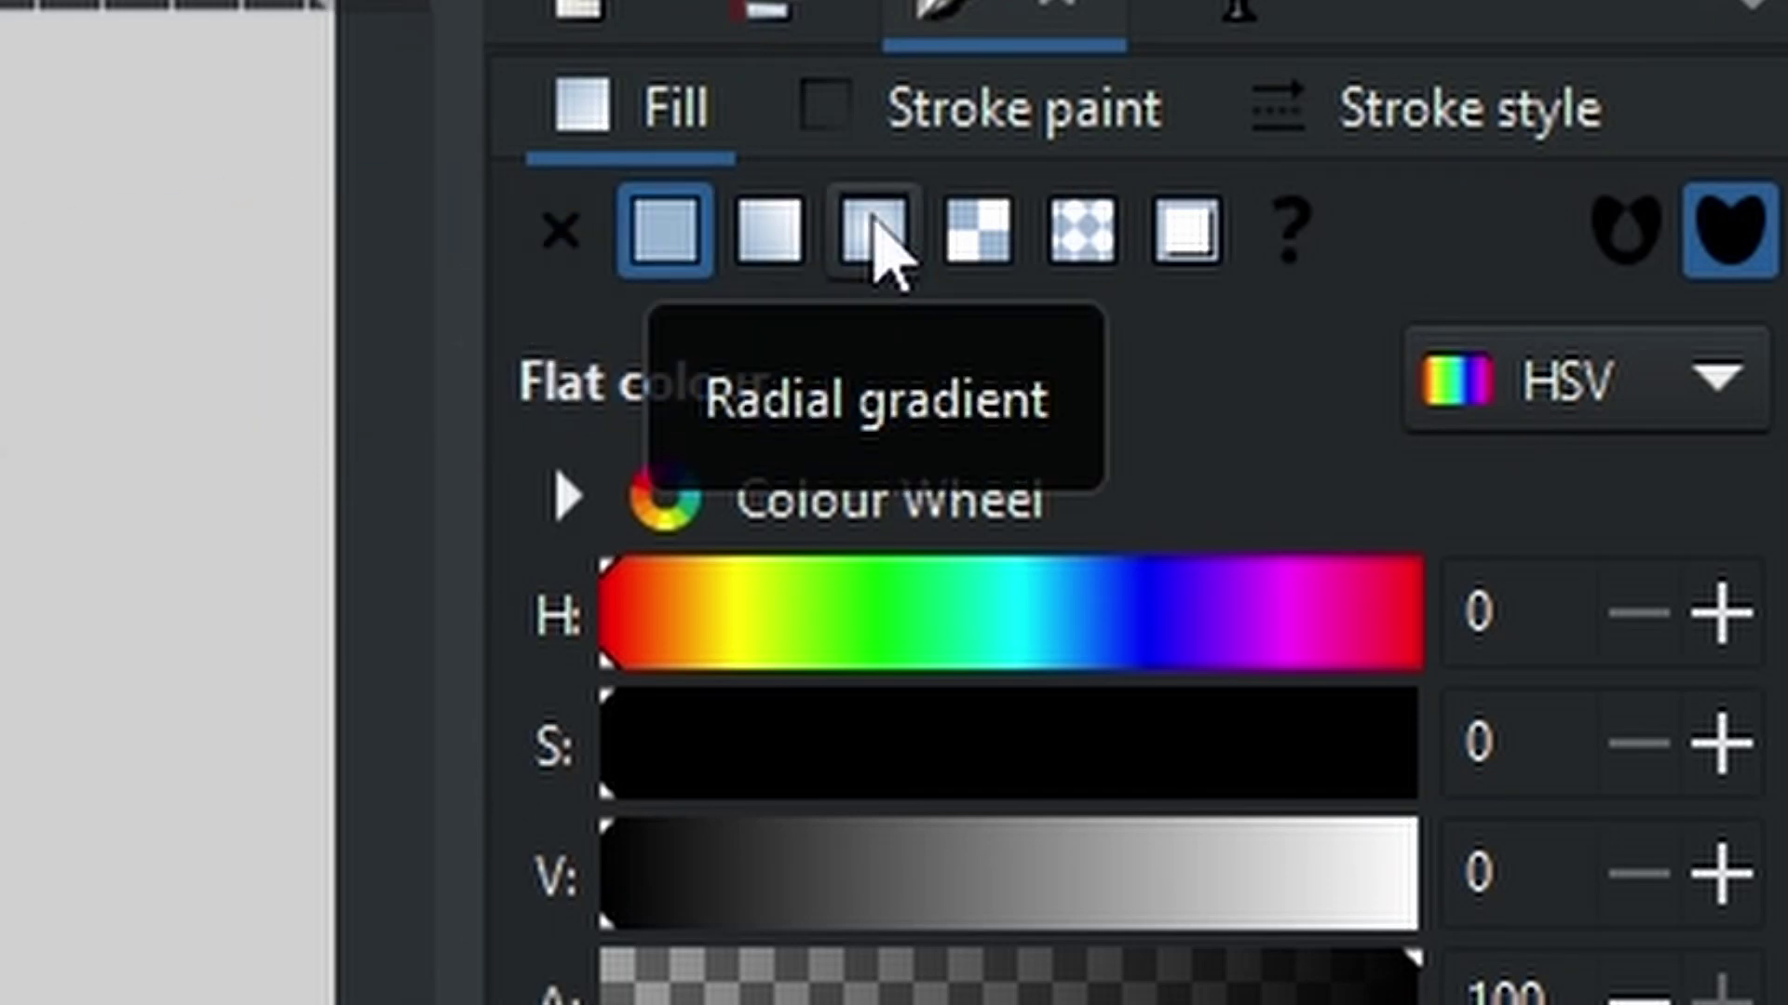
Step: Apply a radial gradient to the ellipse and drag its stops to shrink the black core
left_click(879, 238)
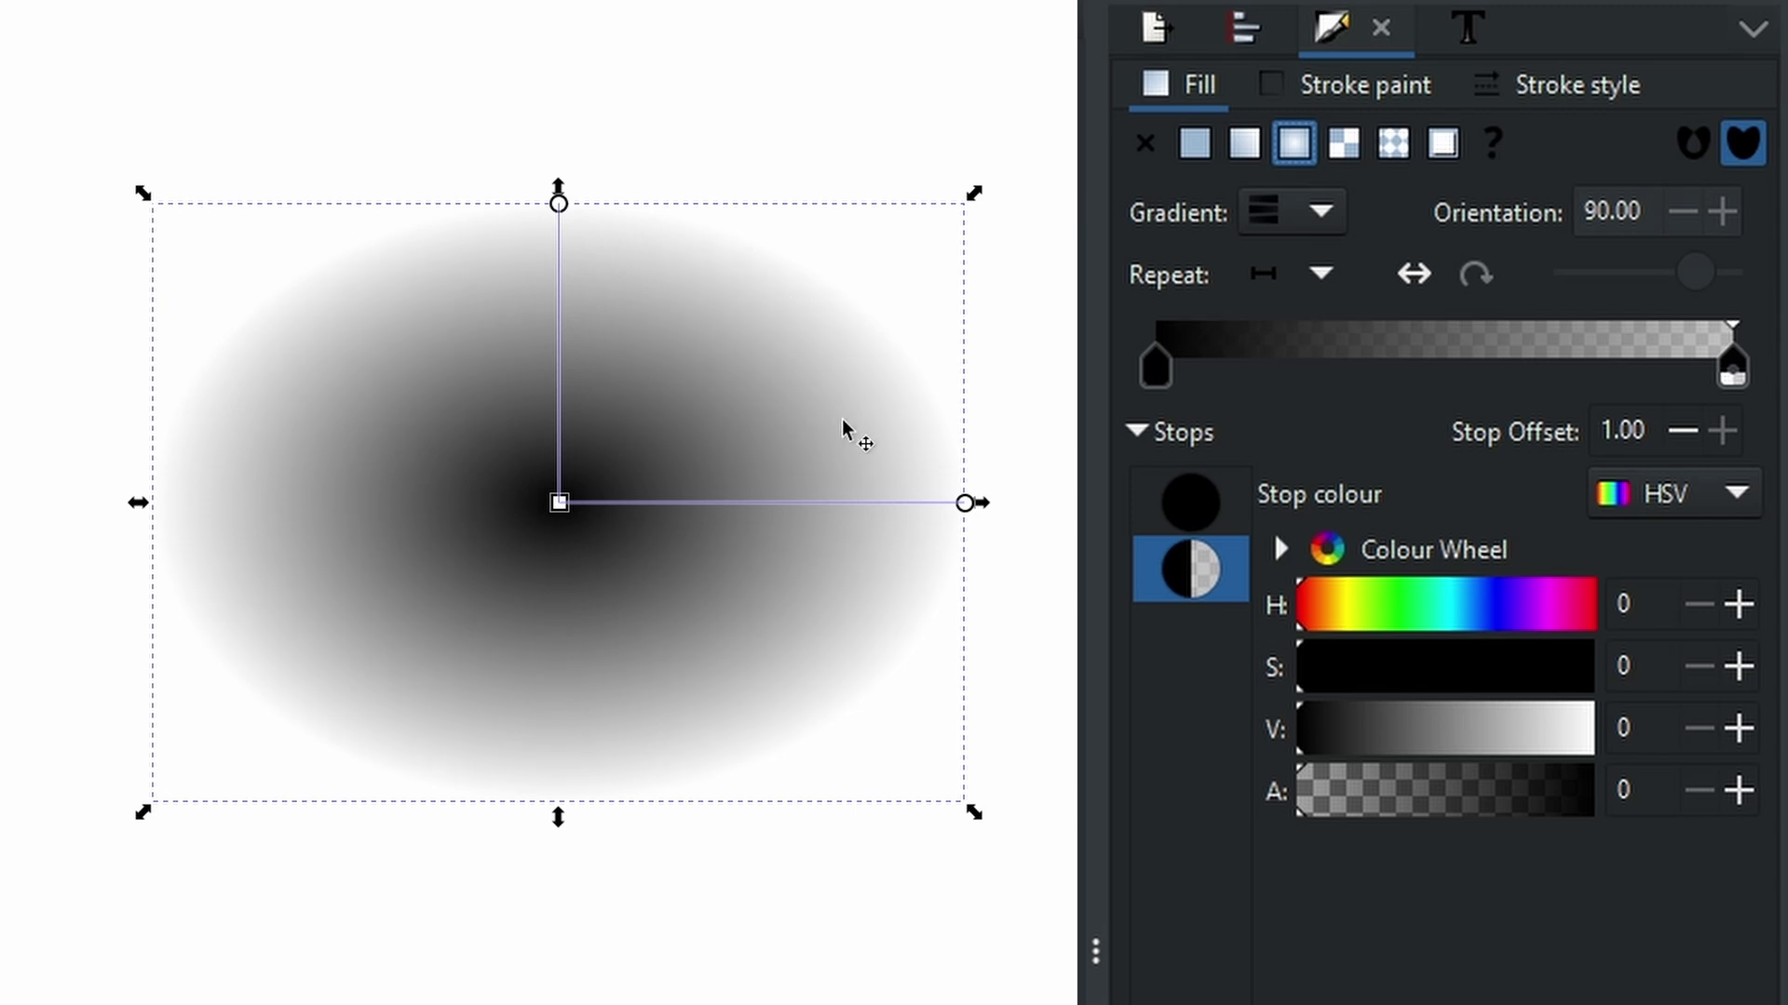
left_click(1158, 377)
left_click_drag(1157, 377, 1536, 491)
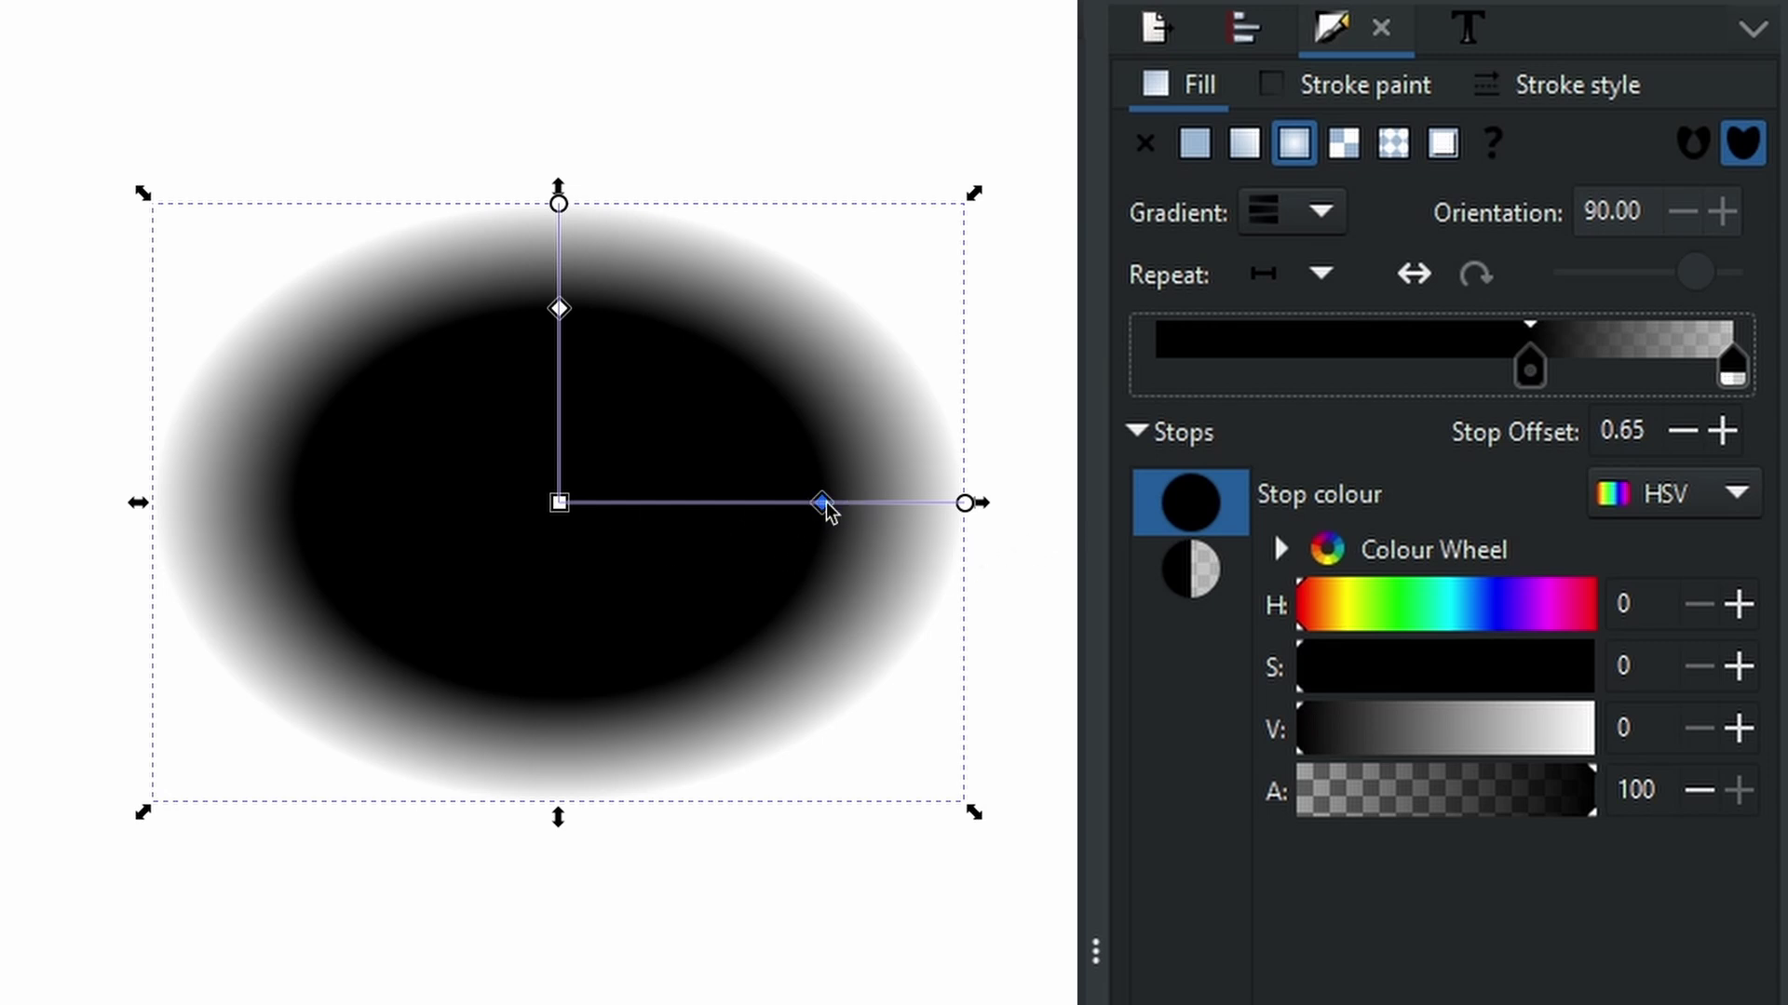
left_click_drag(821, 507, 767, 508)
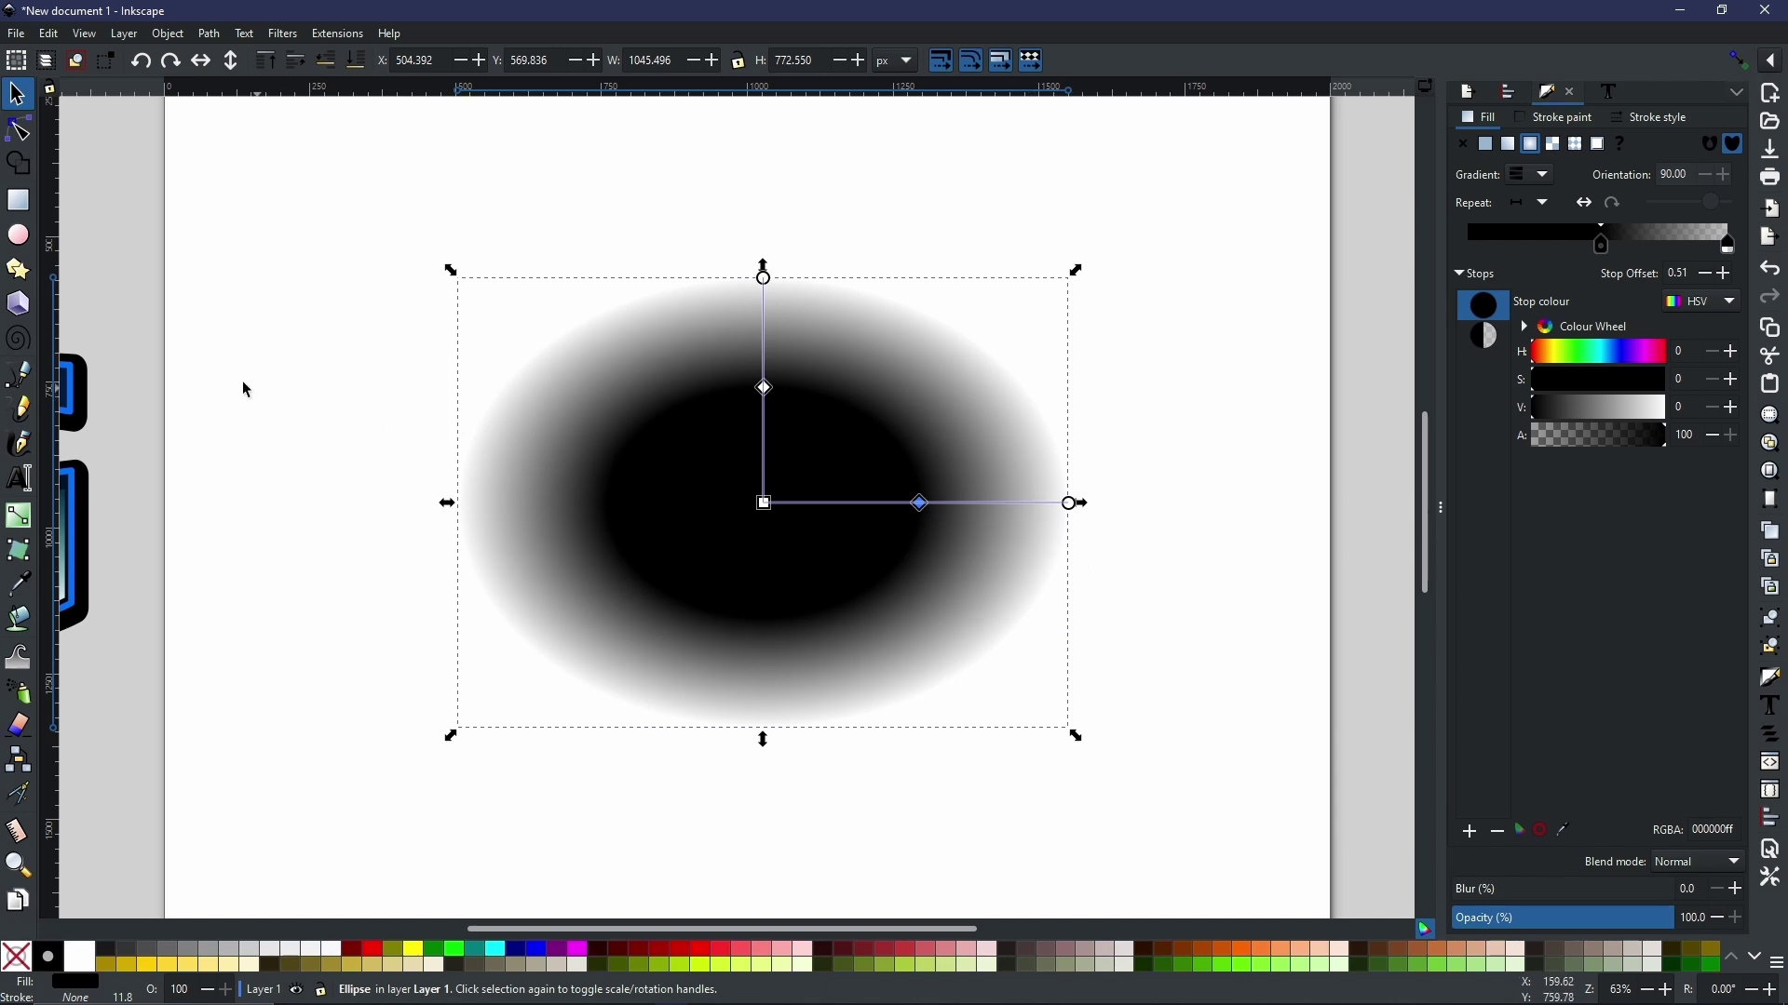
Step: Draw a small black circle, about 32 px across, above the ellipse, then reselect the gradient ellipse
left_click(16, 241)
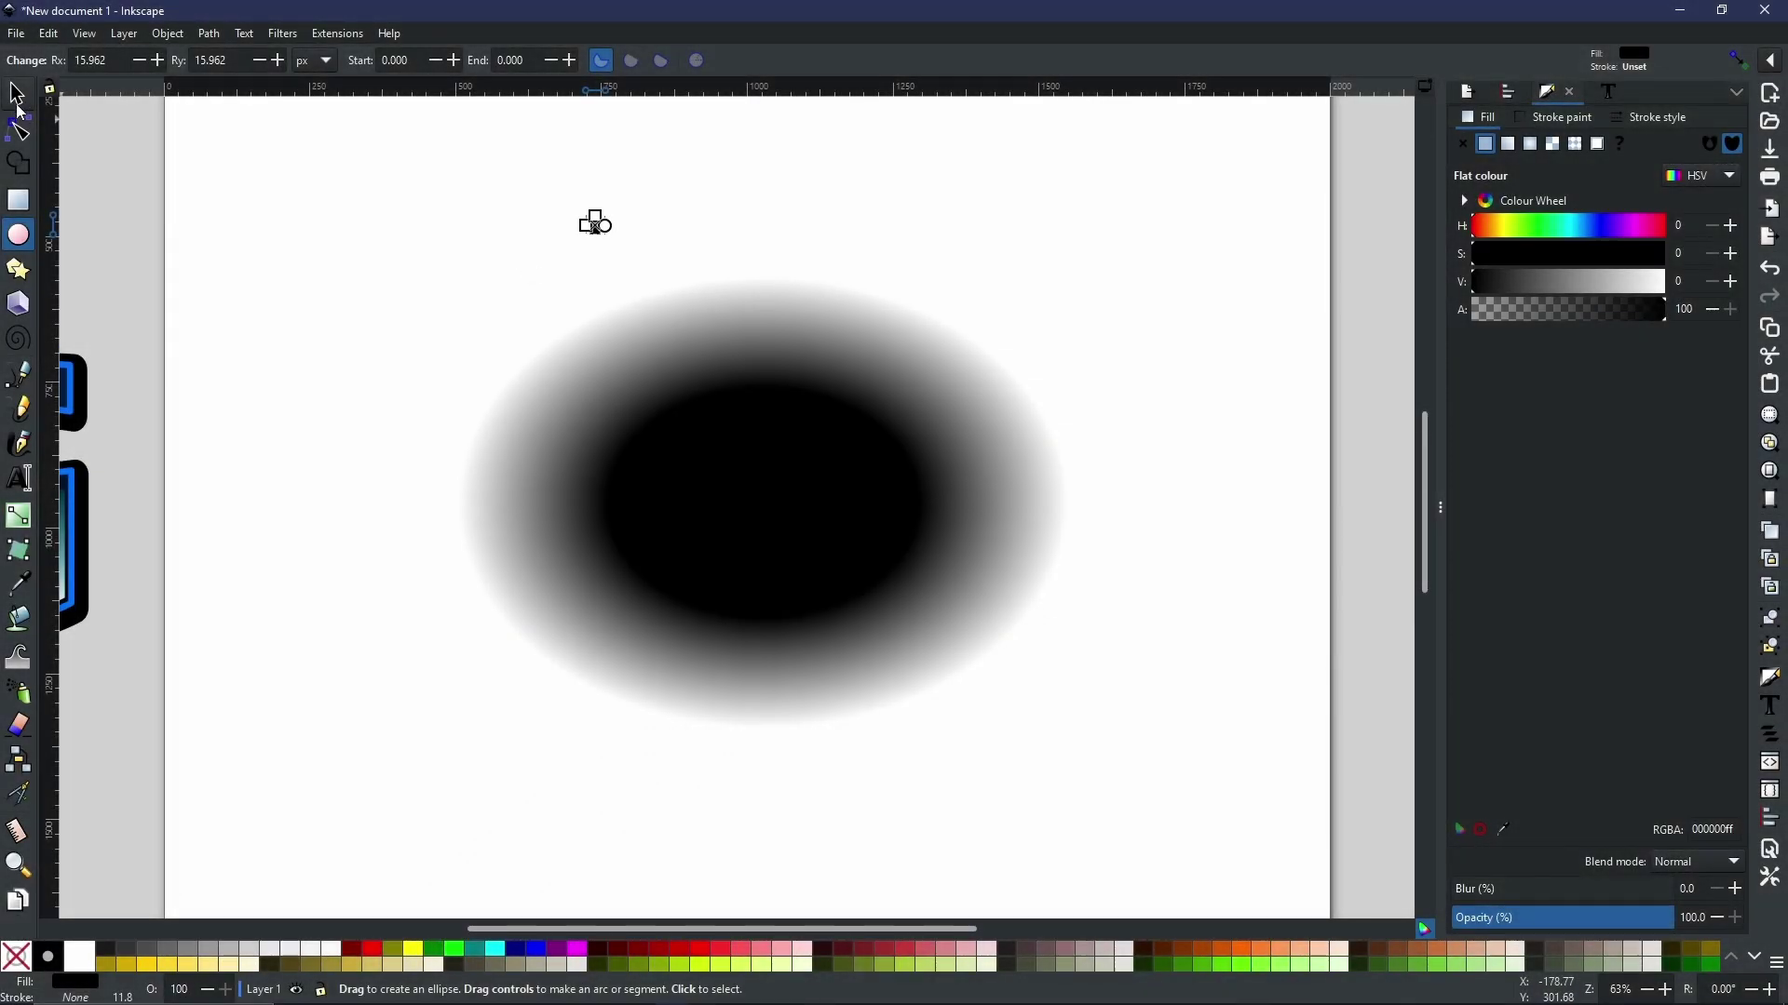
key("s")
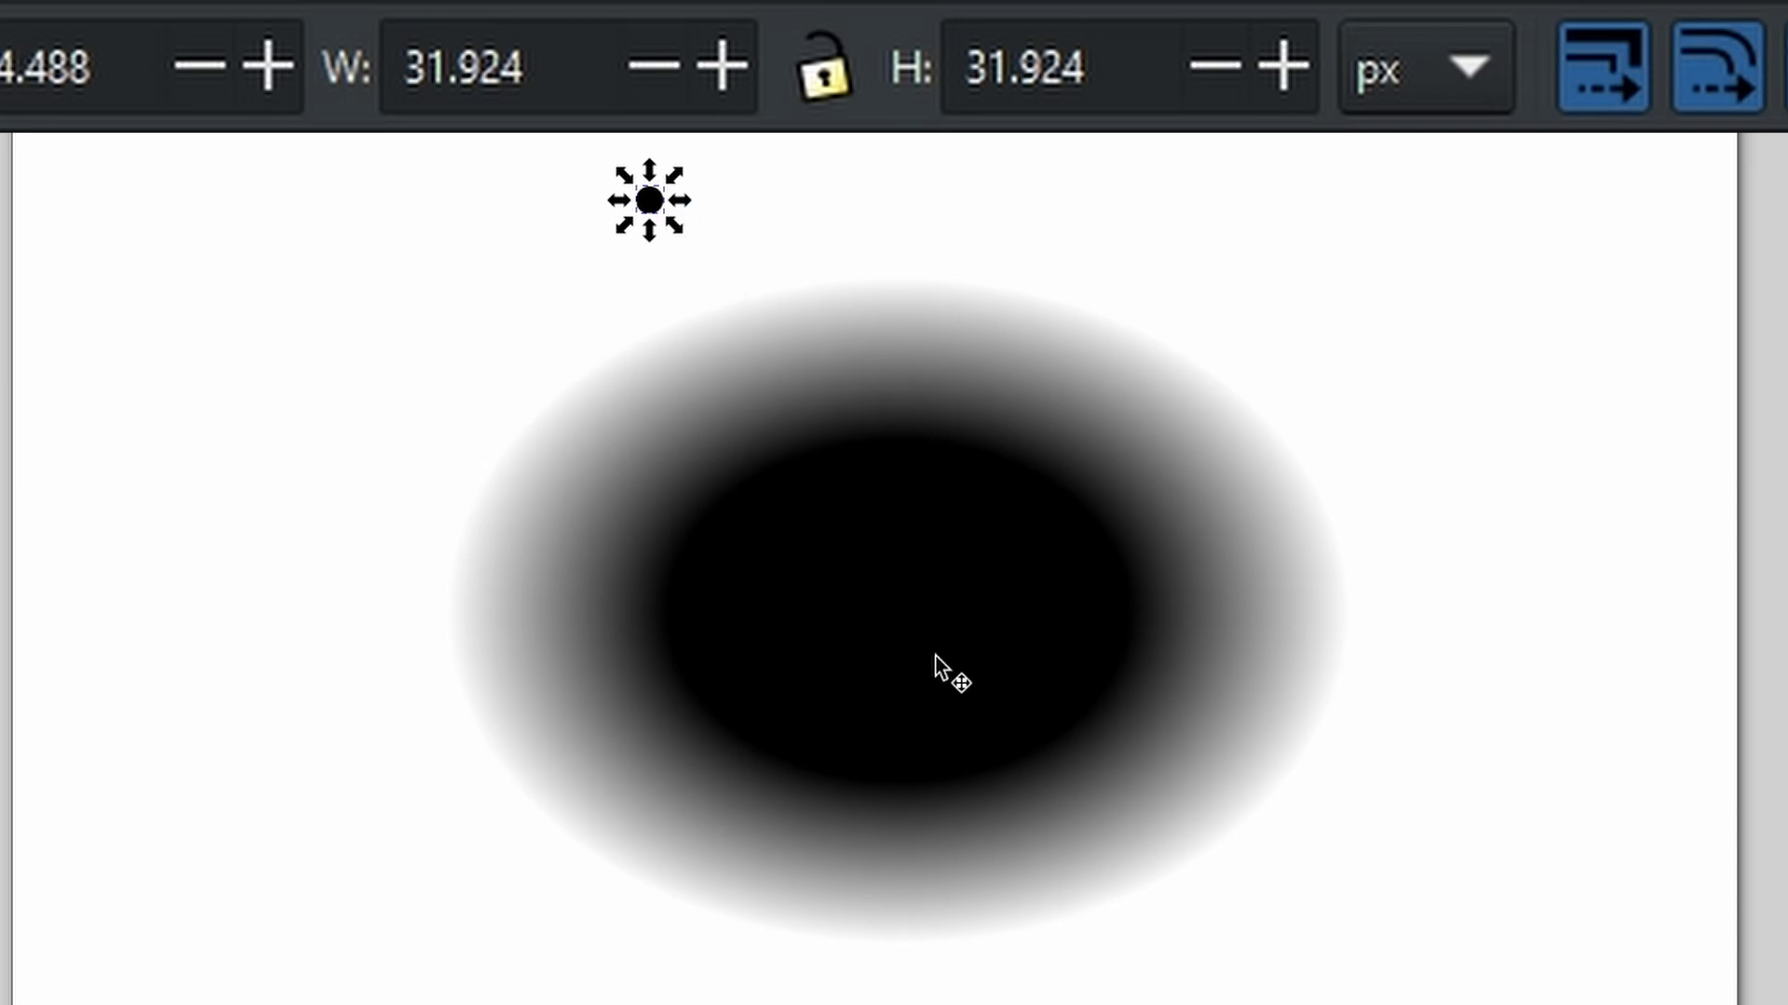
left_click(964, 672)
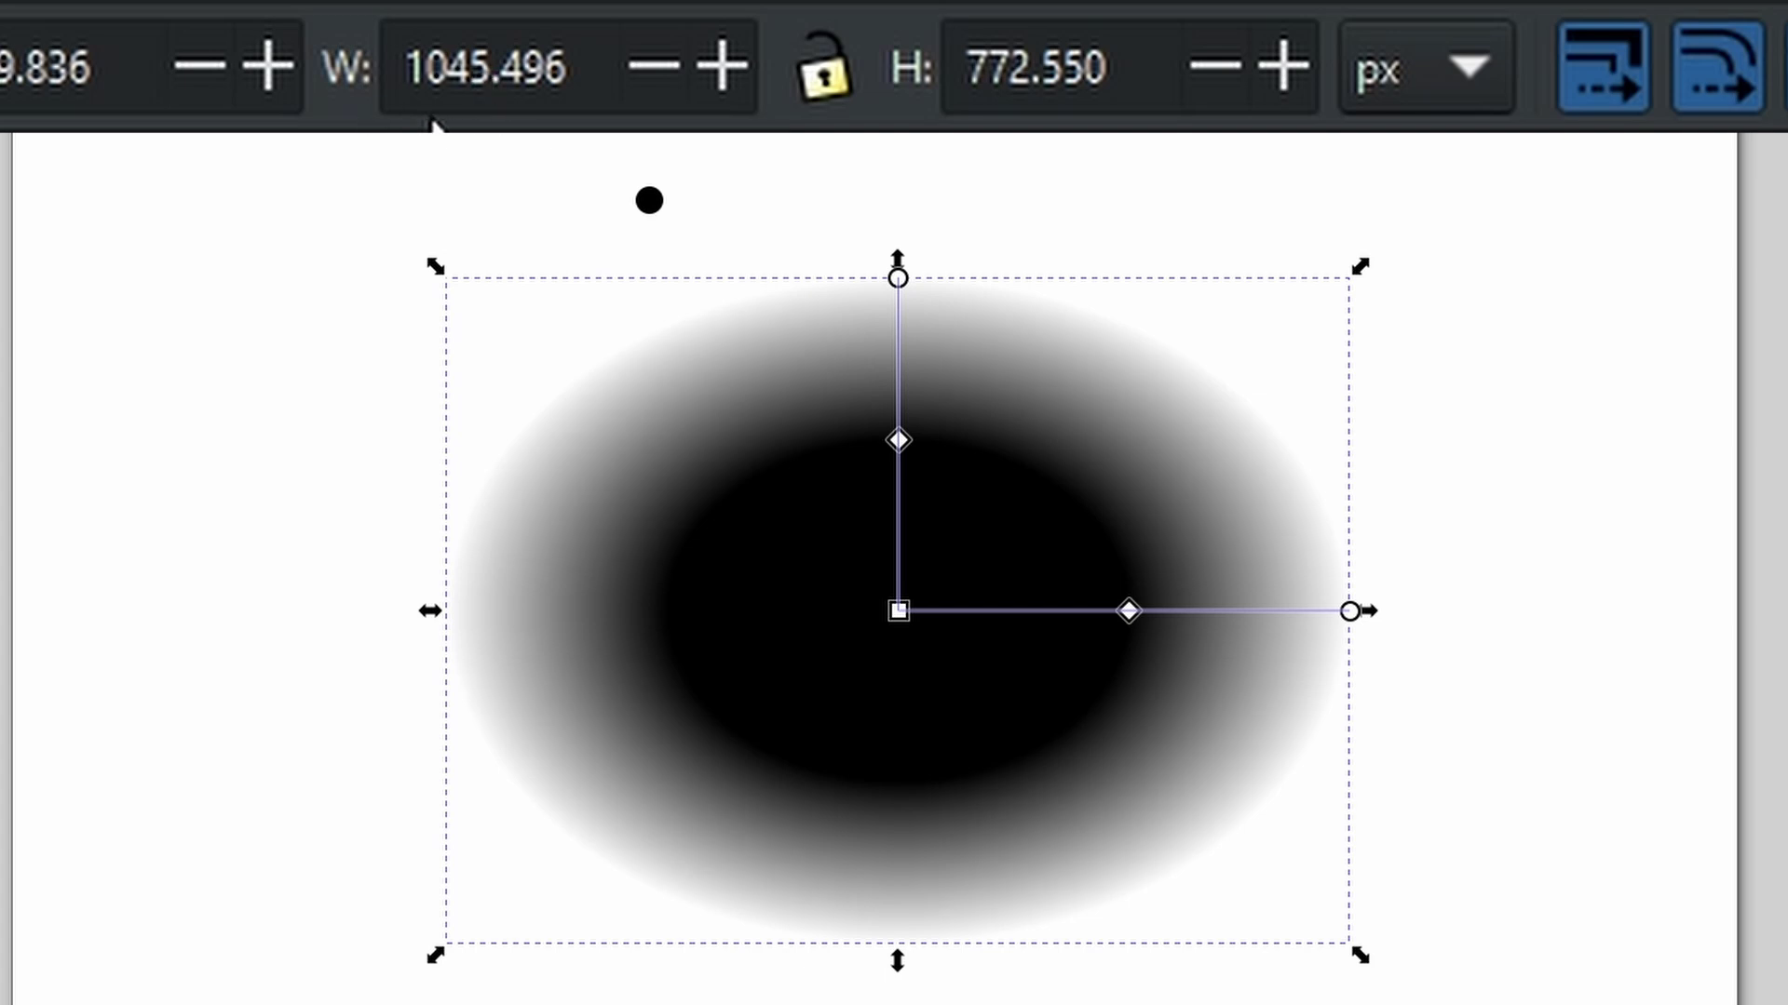
Step: Set the gradient ellipse's W to 1000 and H to 800 px in the toolbar
double_click(446, 70)
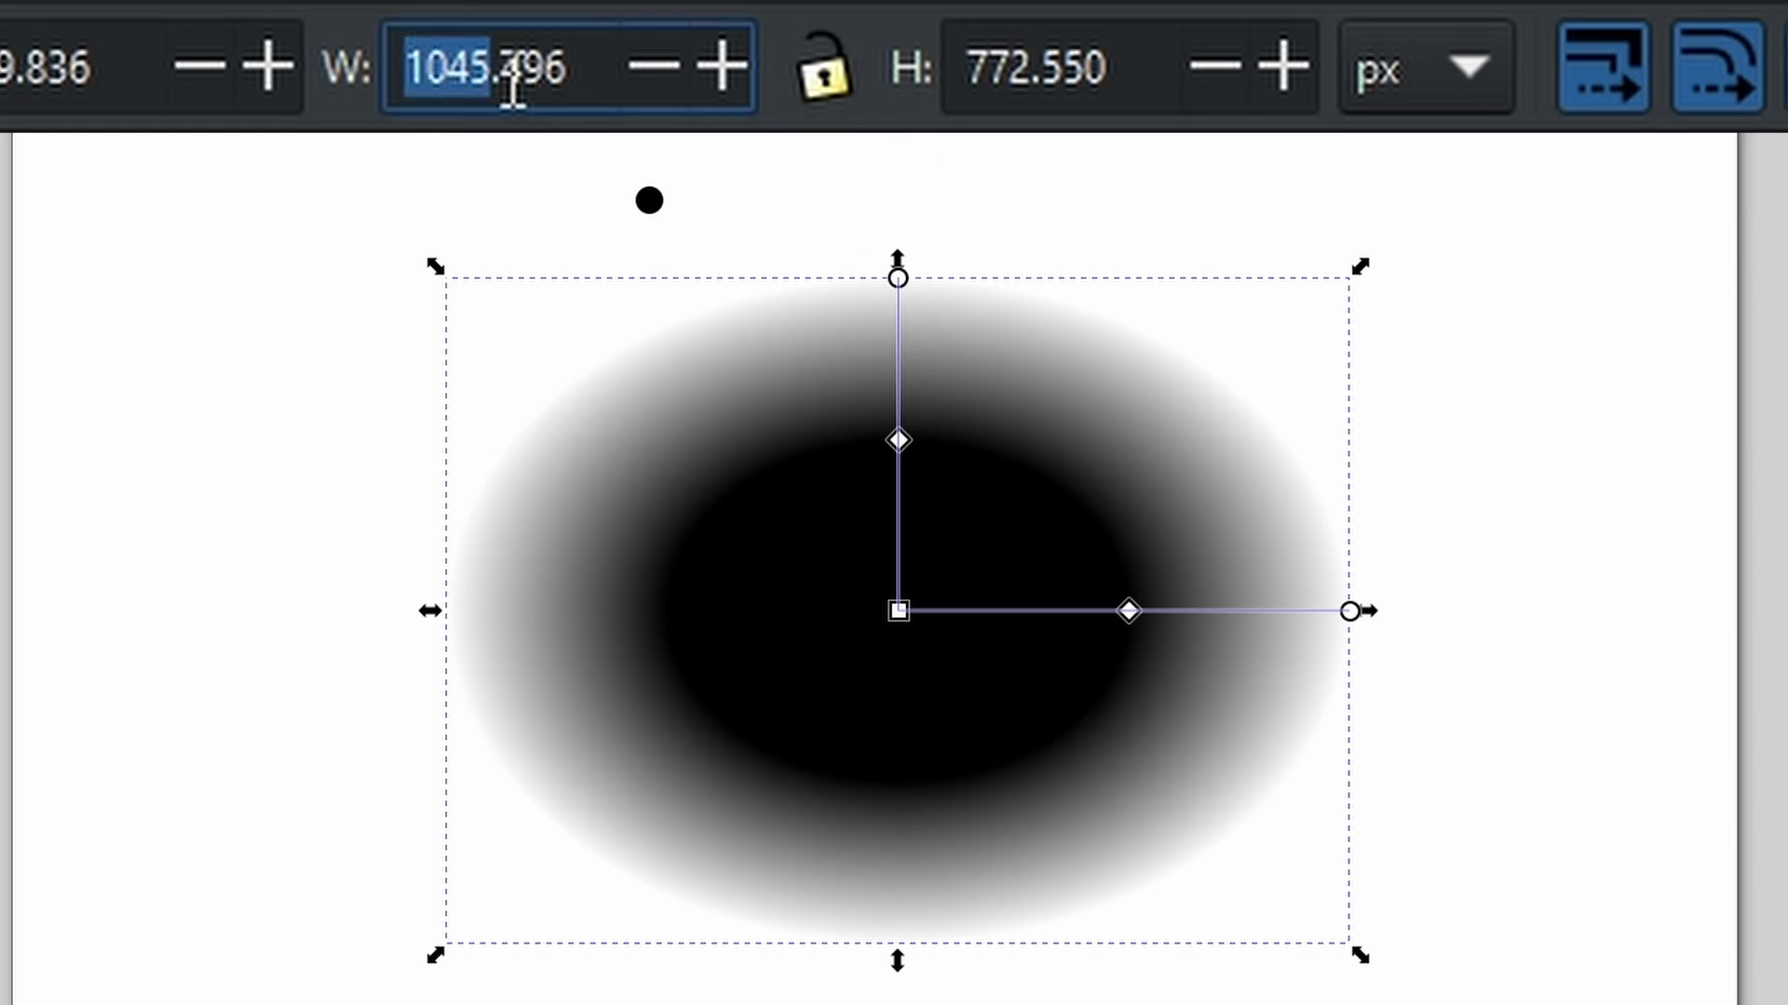
triple_click(482, 56)
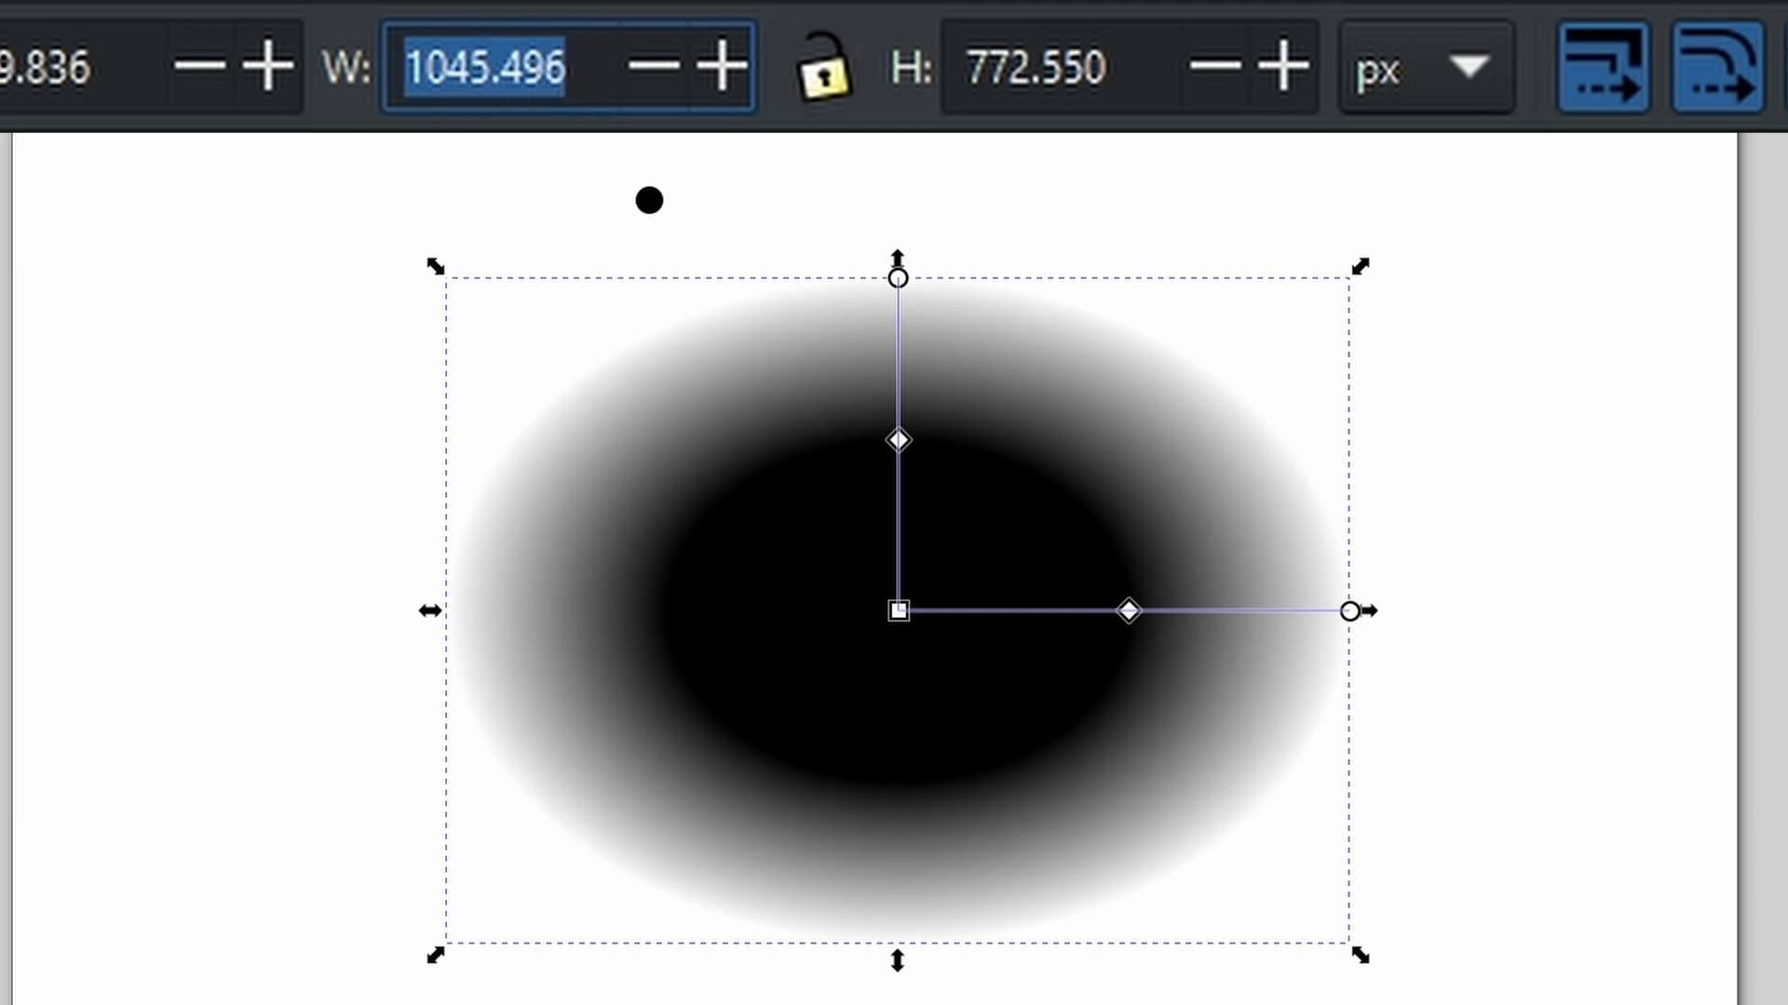
type("1000")
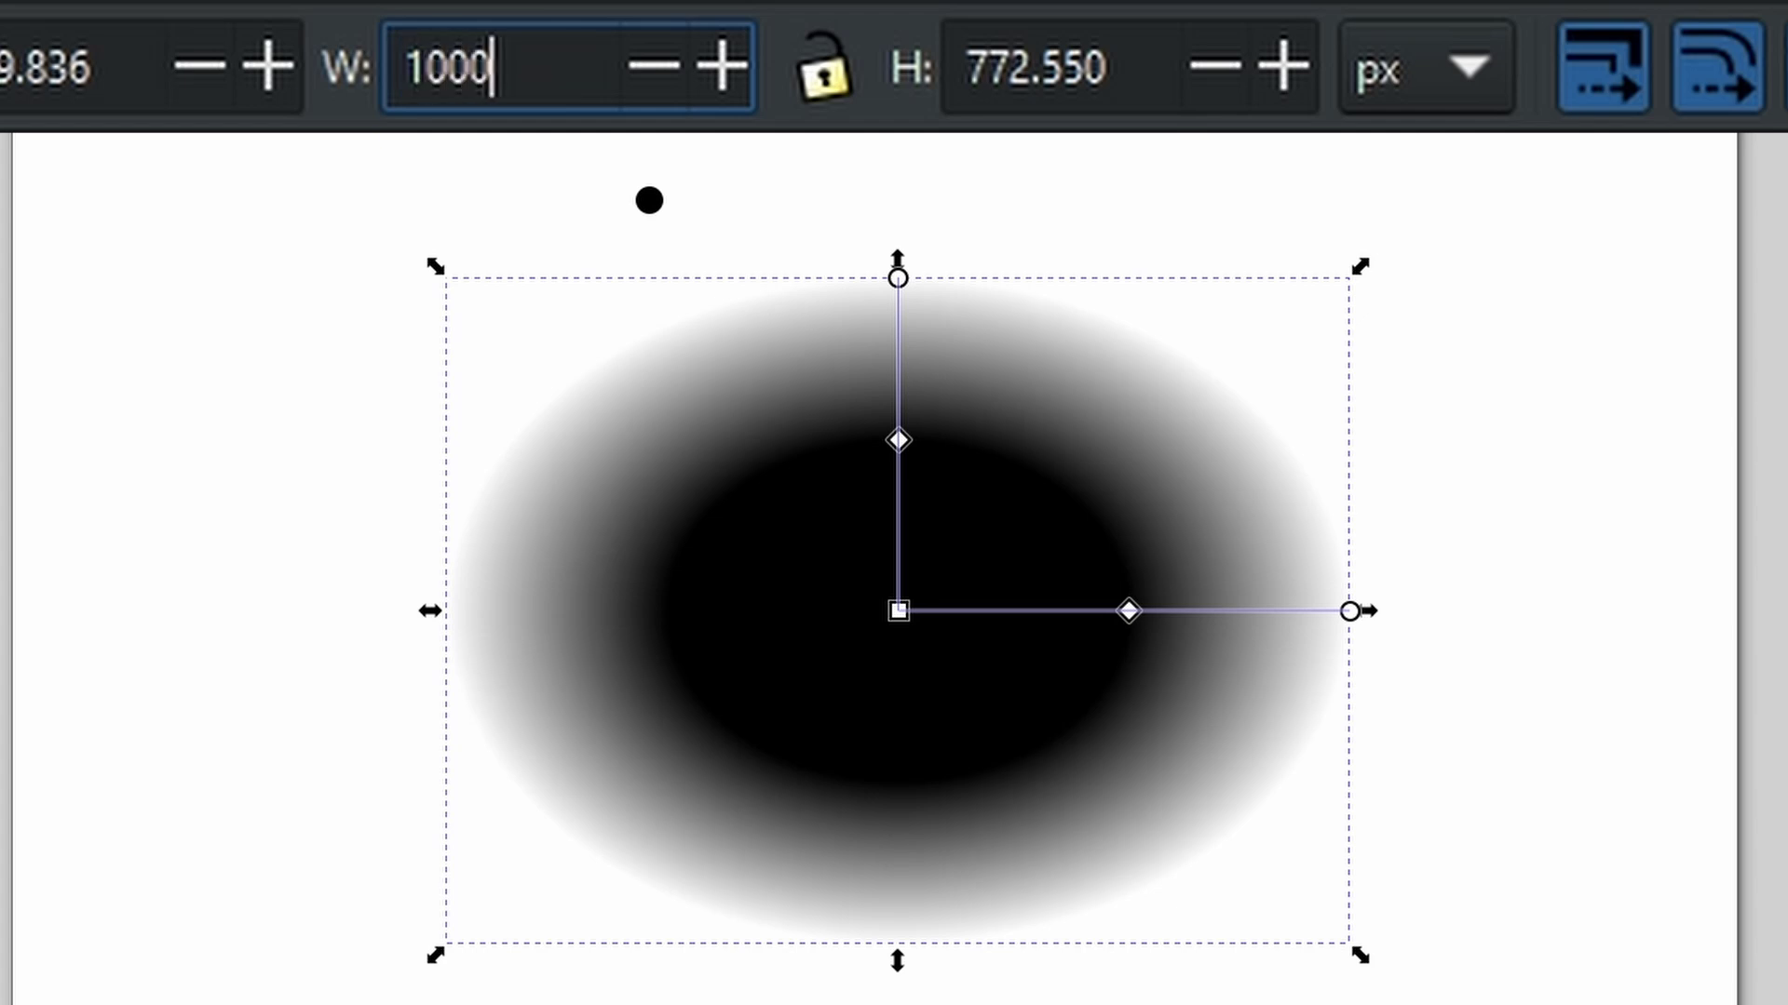
key("Return")
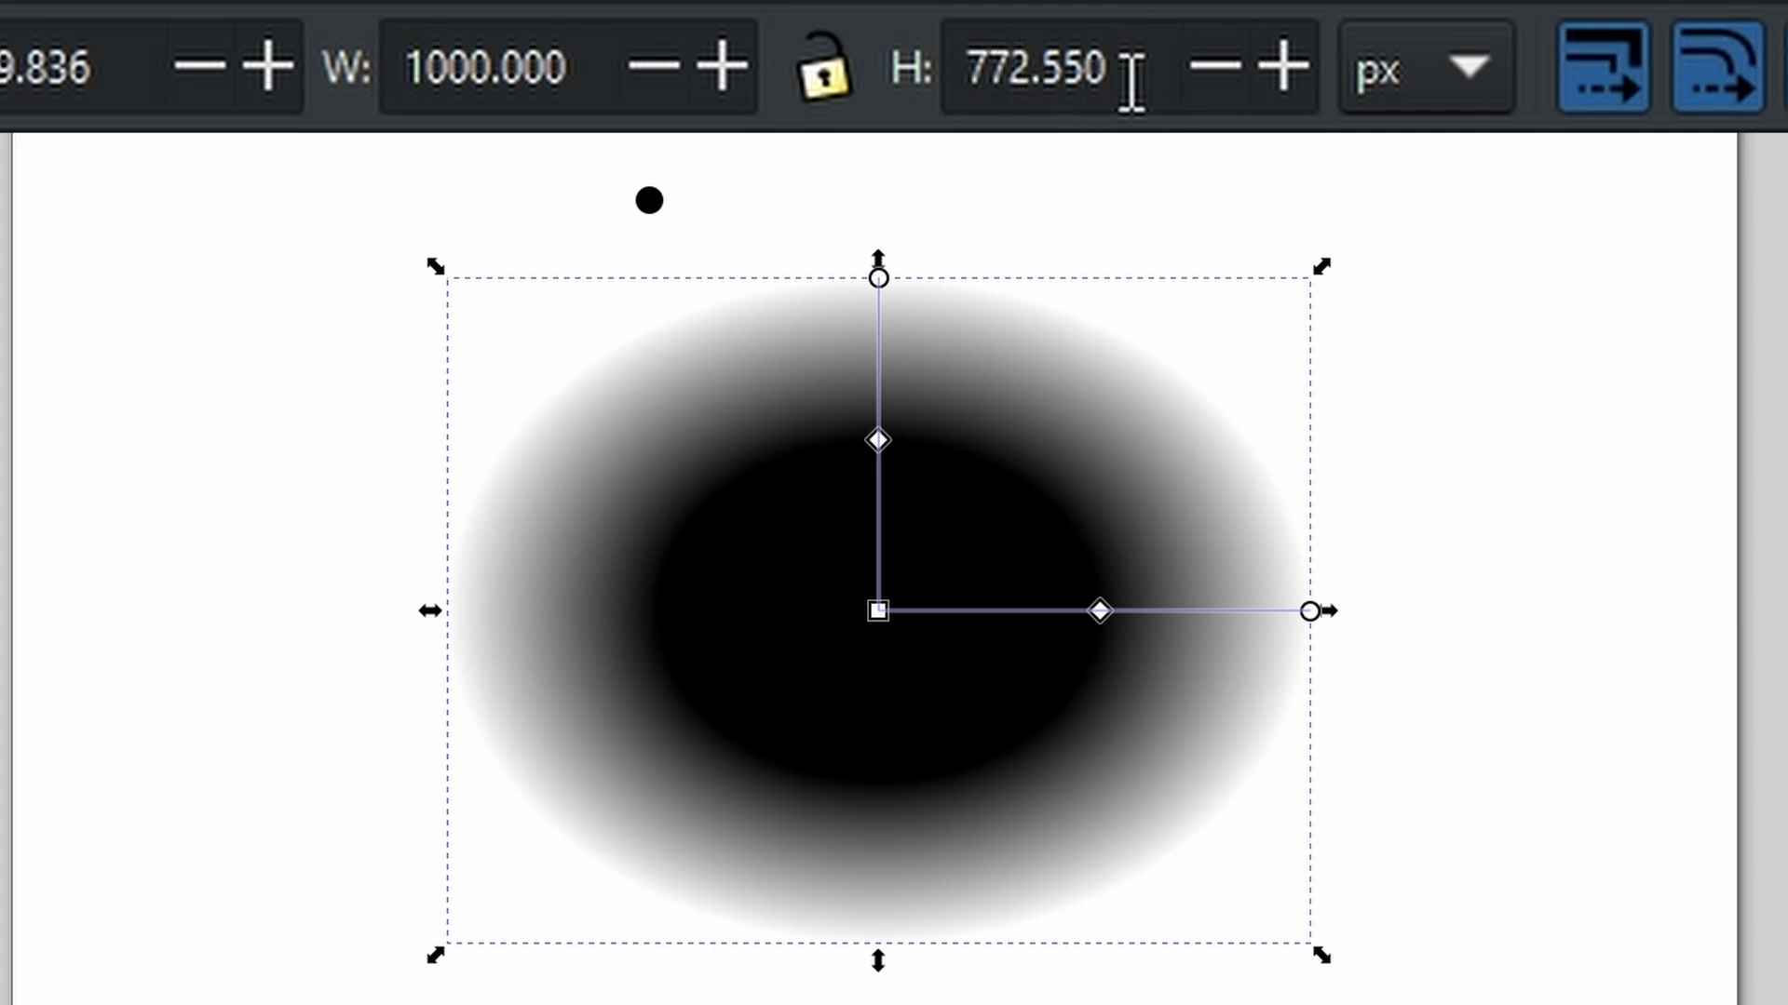
left_click_drag(1127, 79, 946, 80)
type("900")
key("Return")
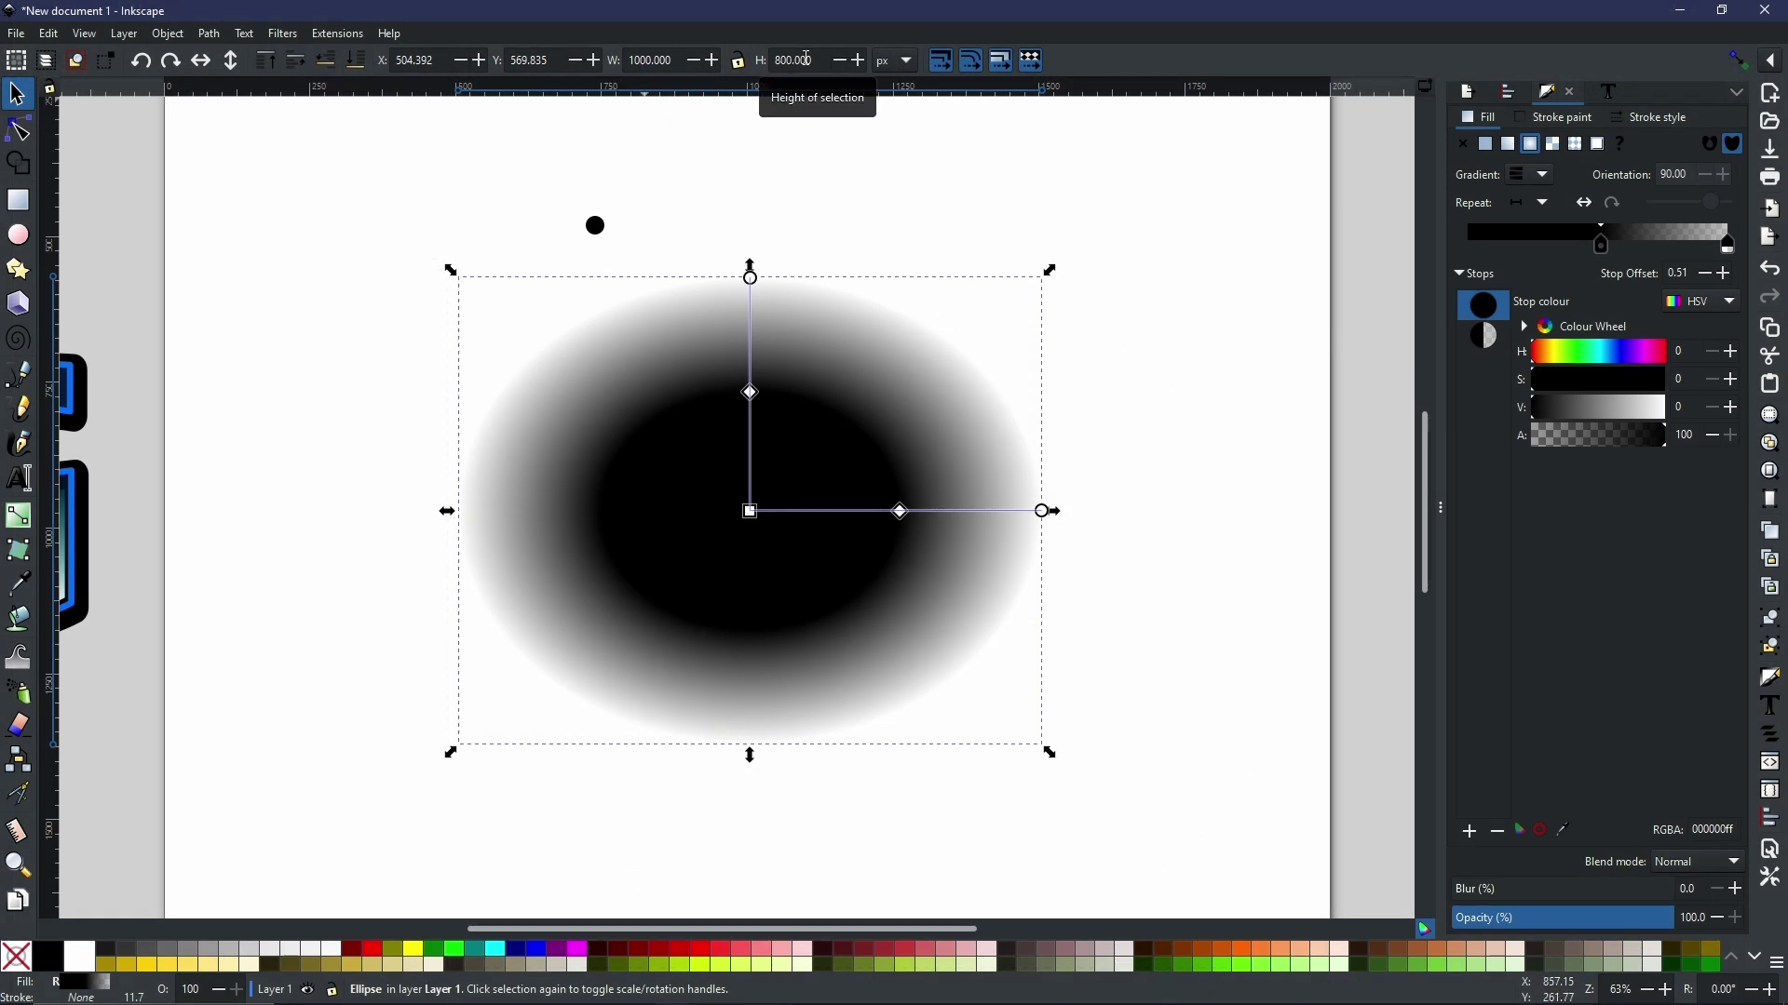
key("Tab")
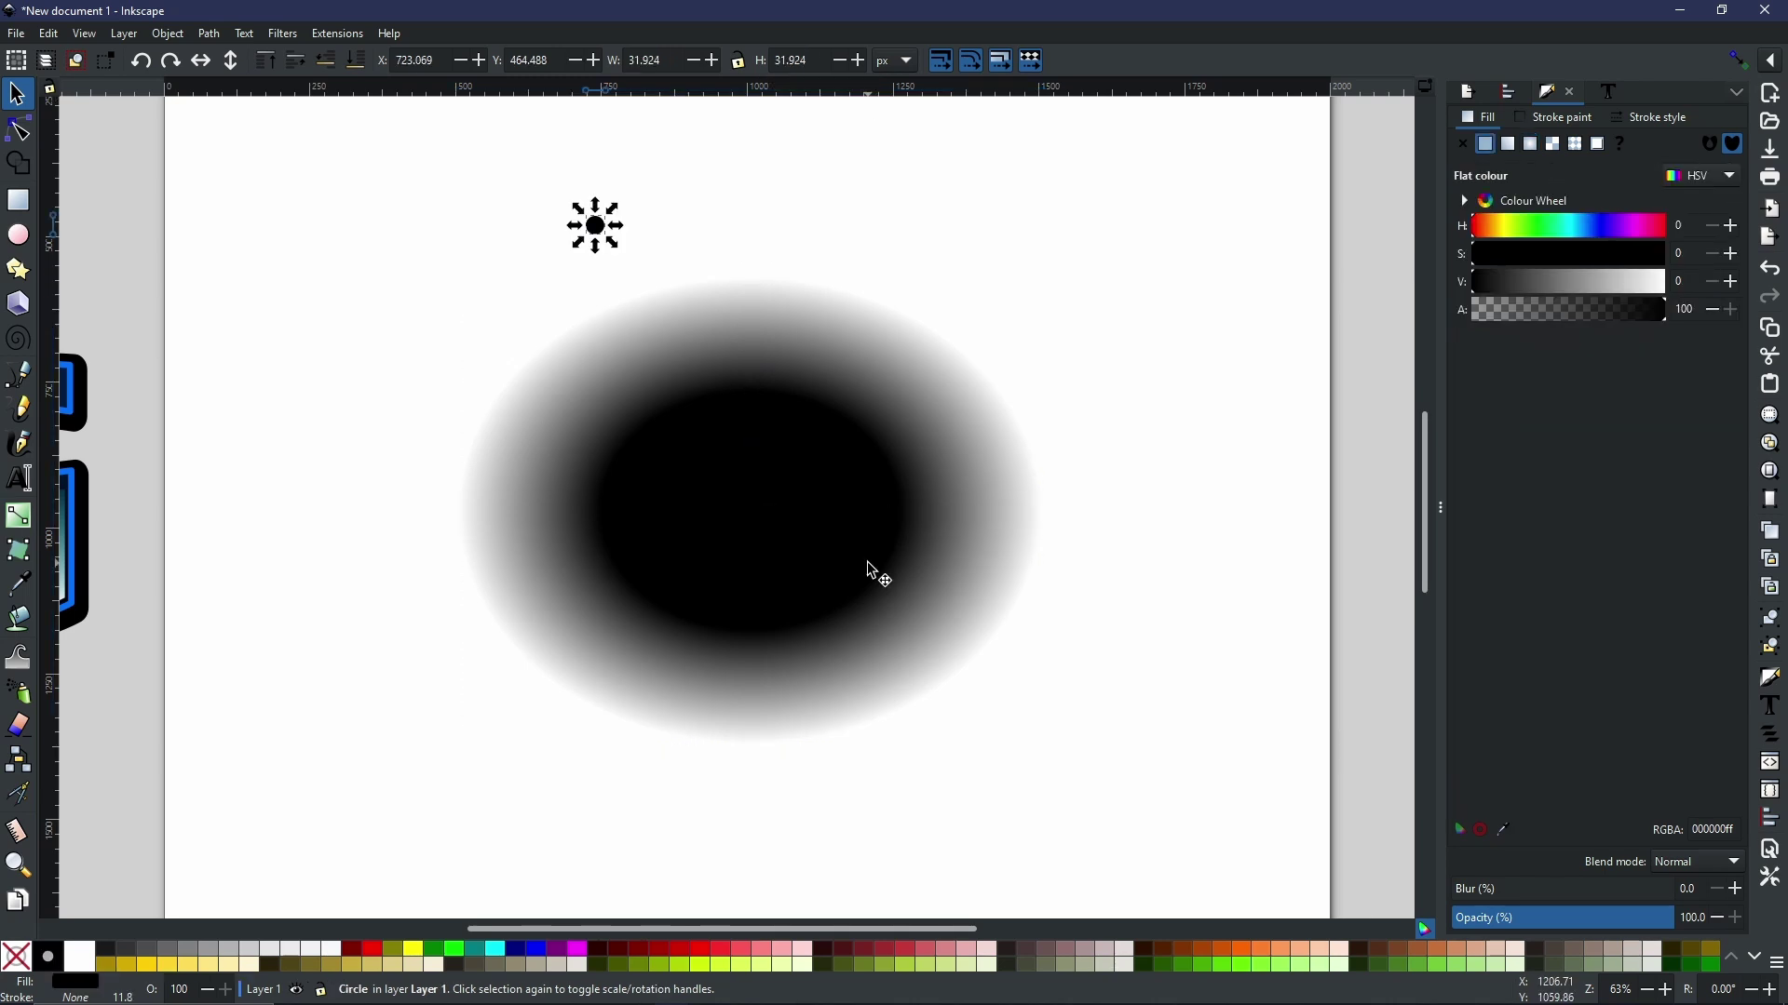
left_click(873, 572)
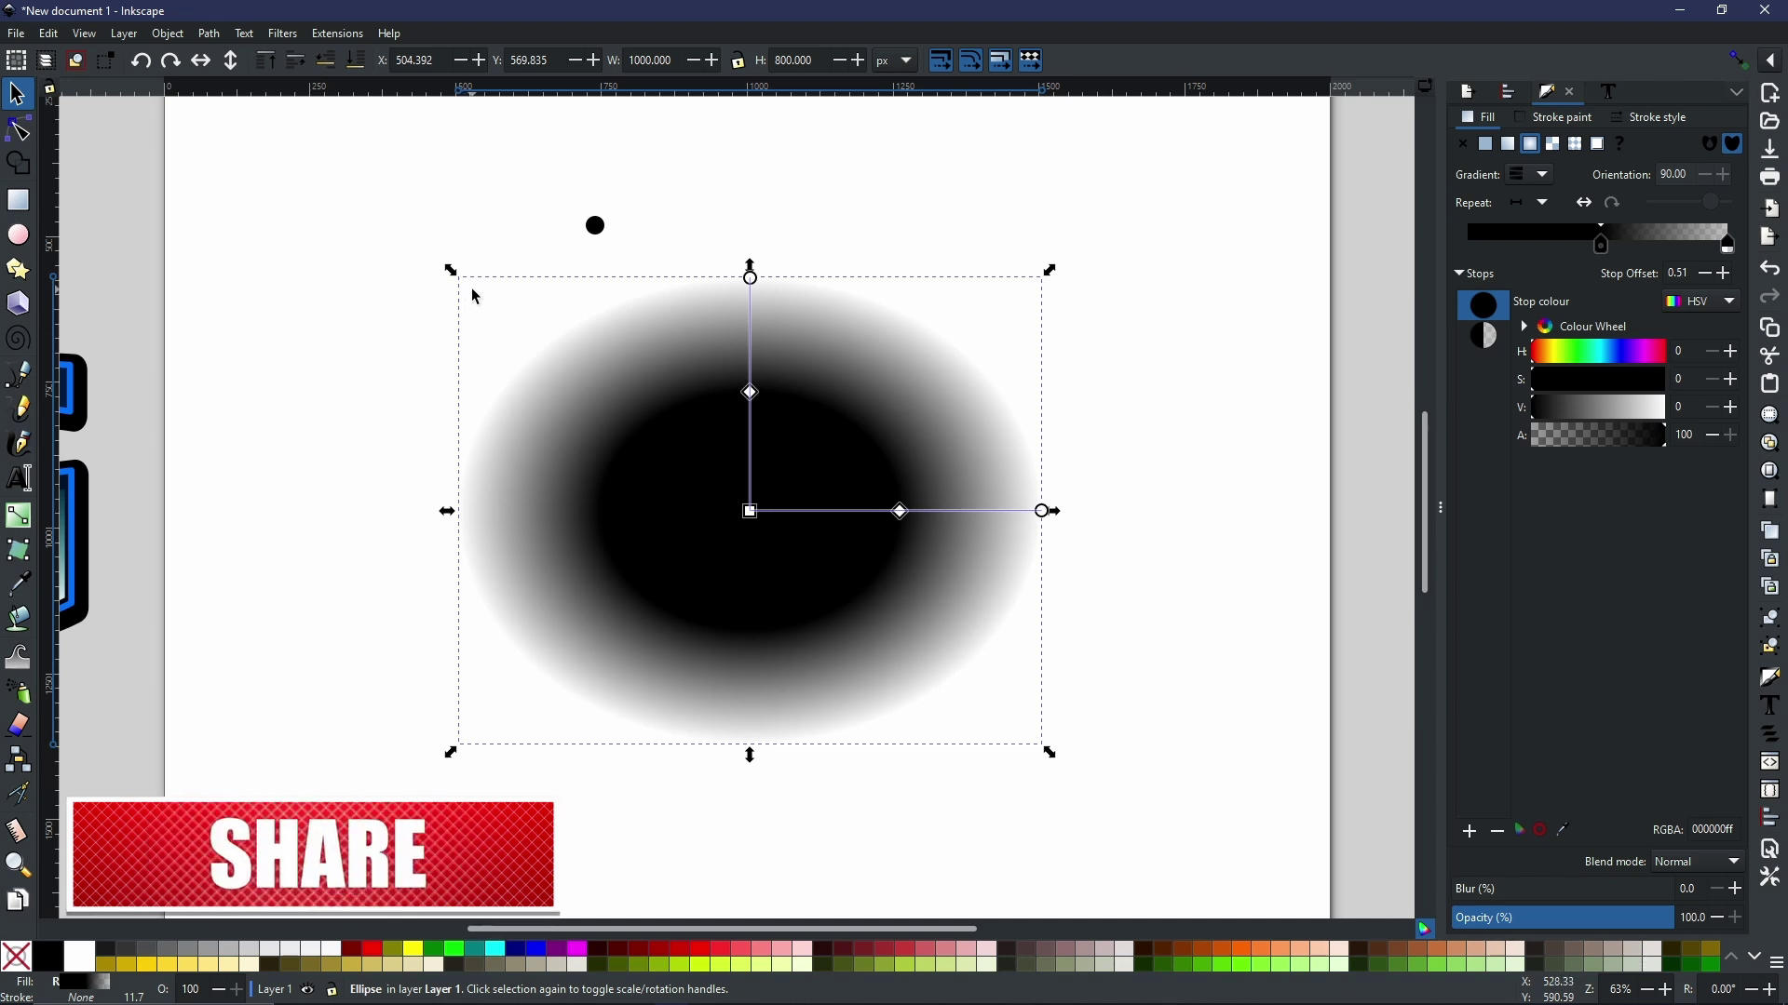
Step: Select the small black dot, then Shift-add the blurred gradient ellipse to the selection
left_click(601, 234)
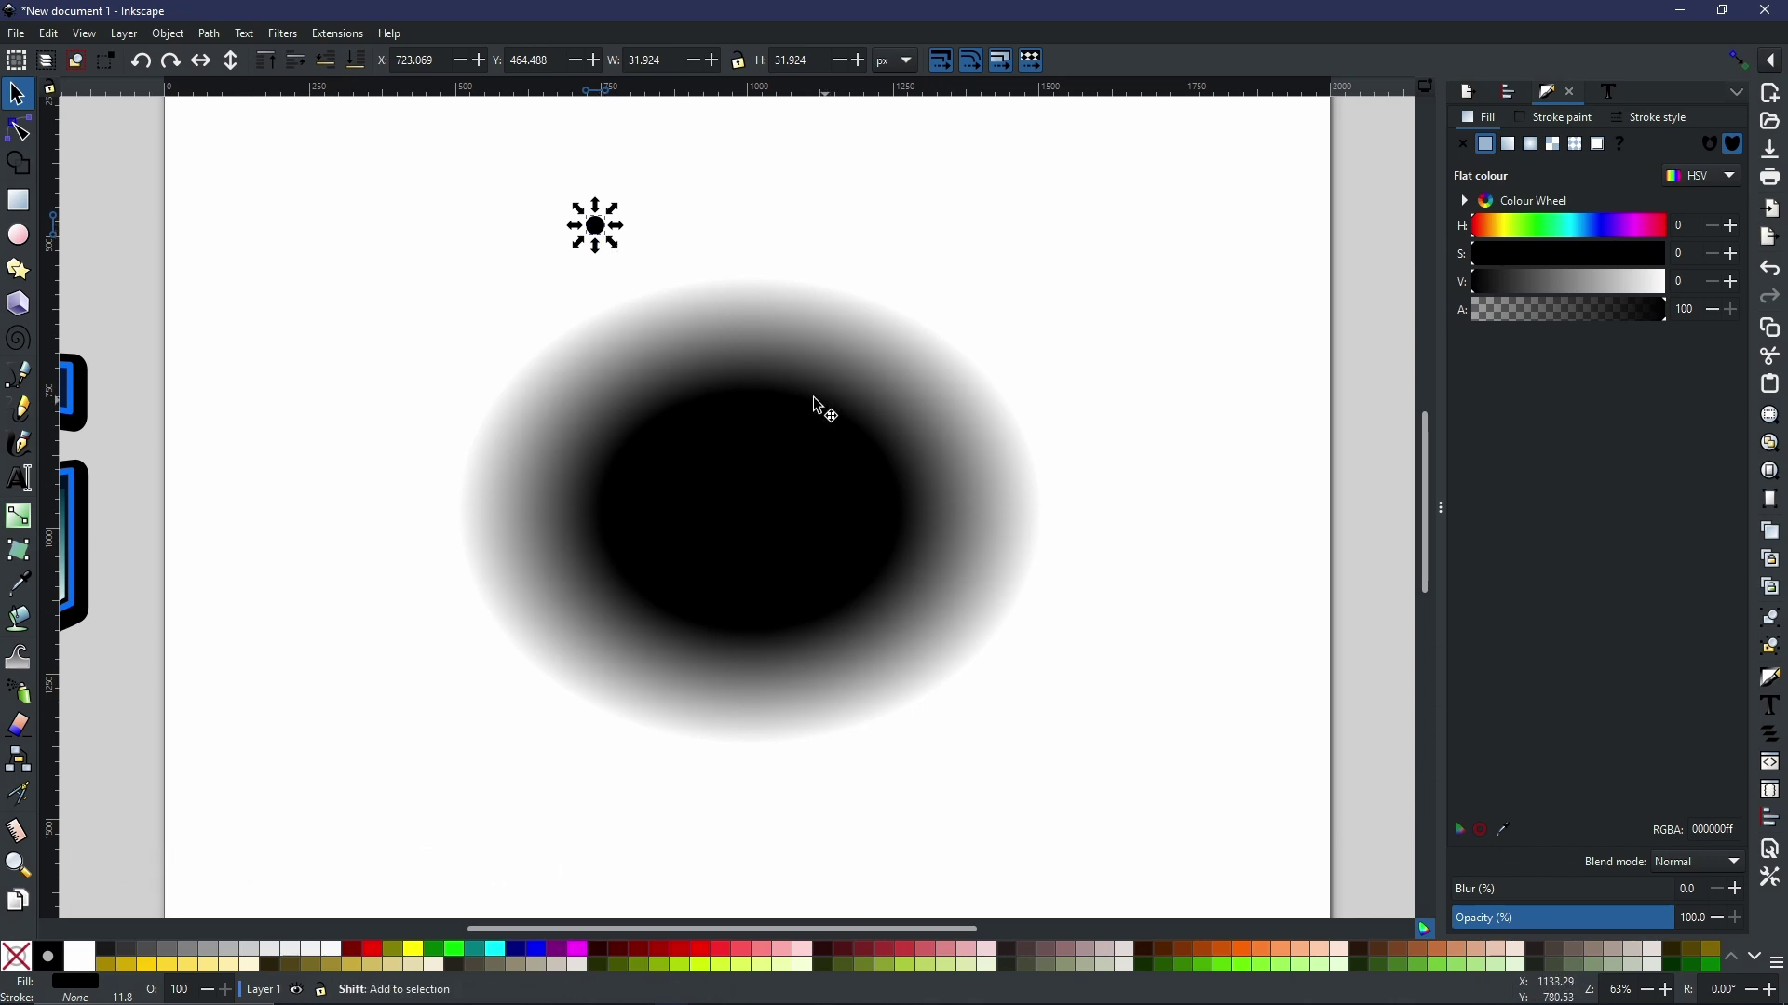
left_click(770, 407, "shift")
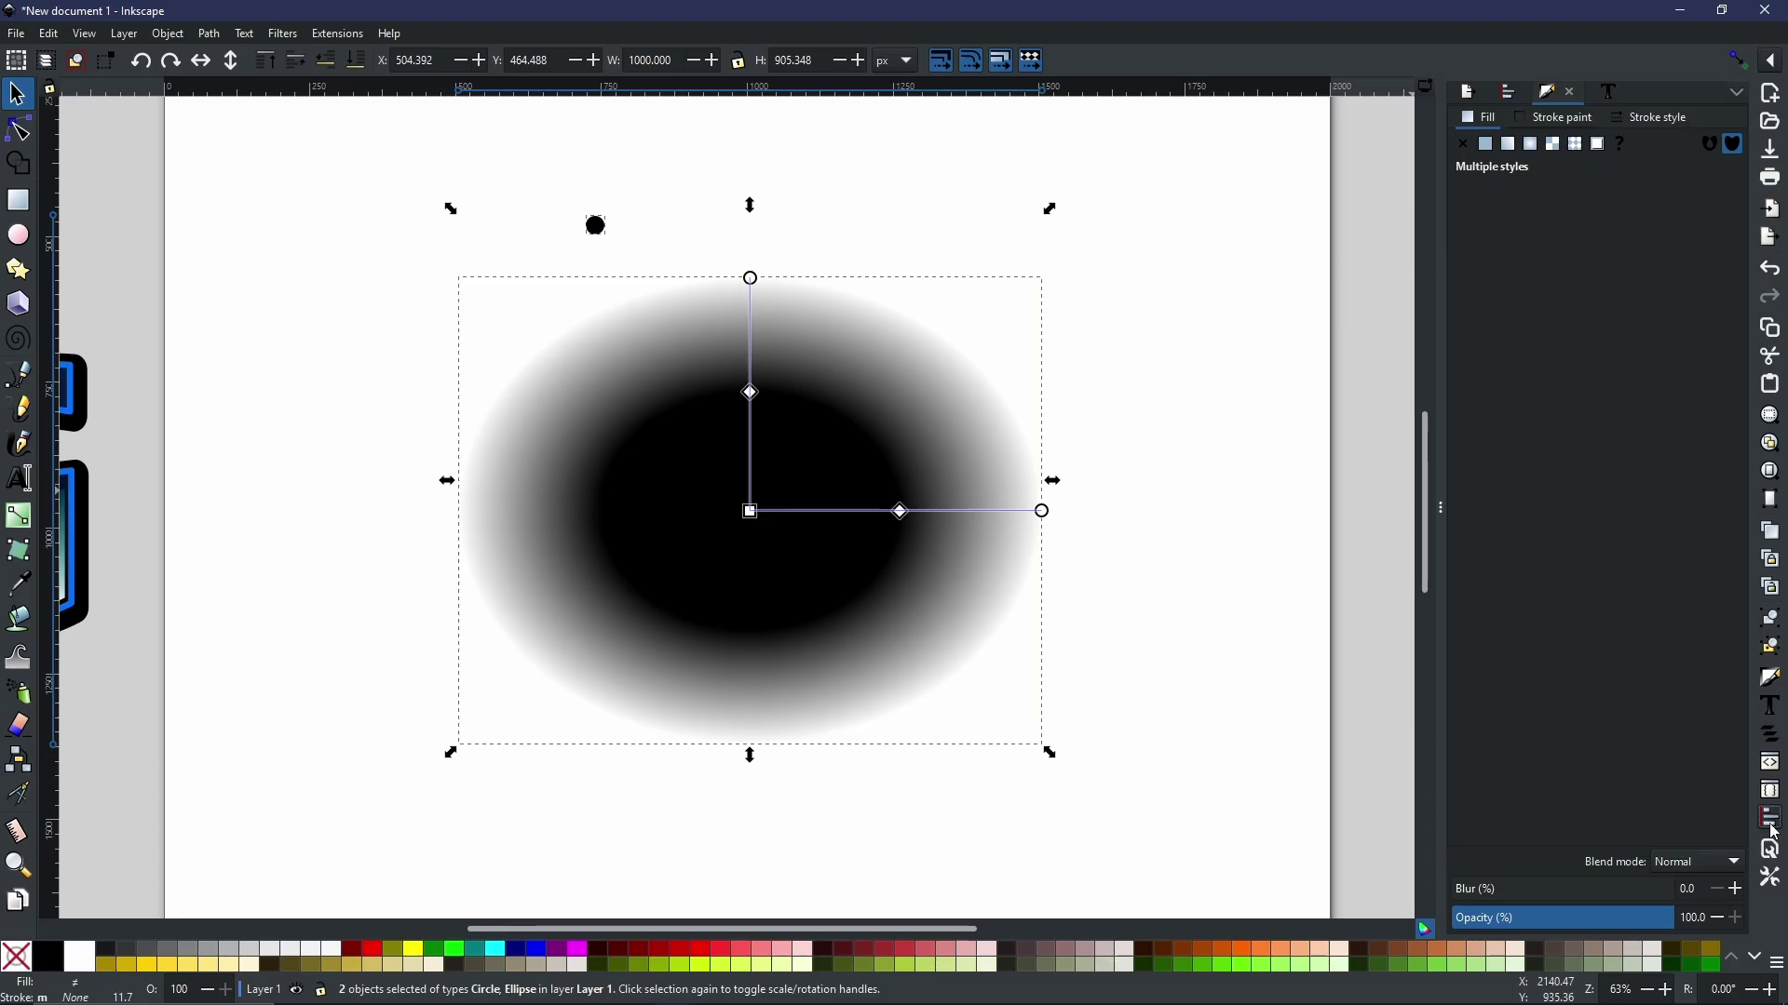
Step: Align the dot's left and top edges to the ellipse, relative to Last selected
left_click(1713, 535)
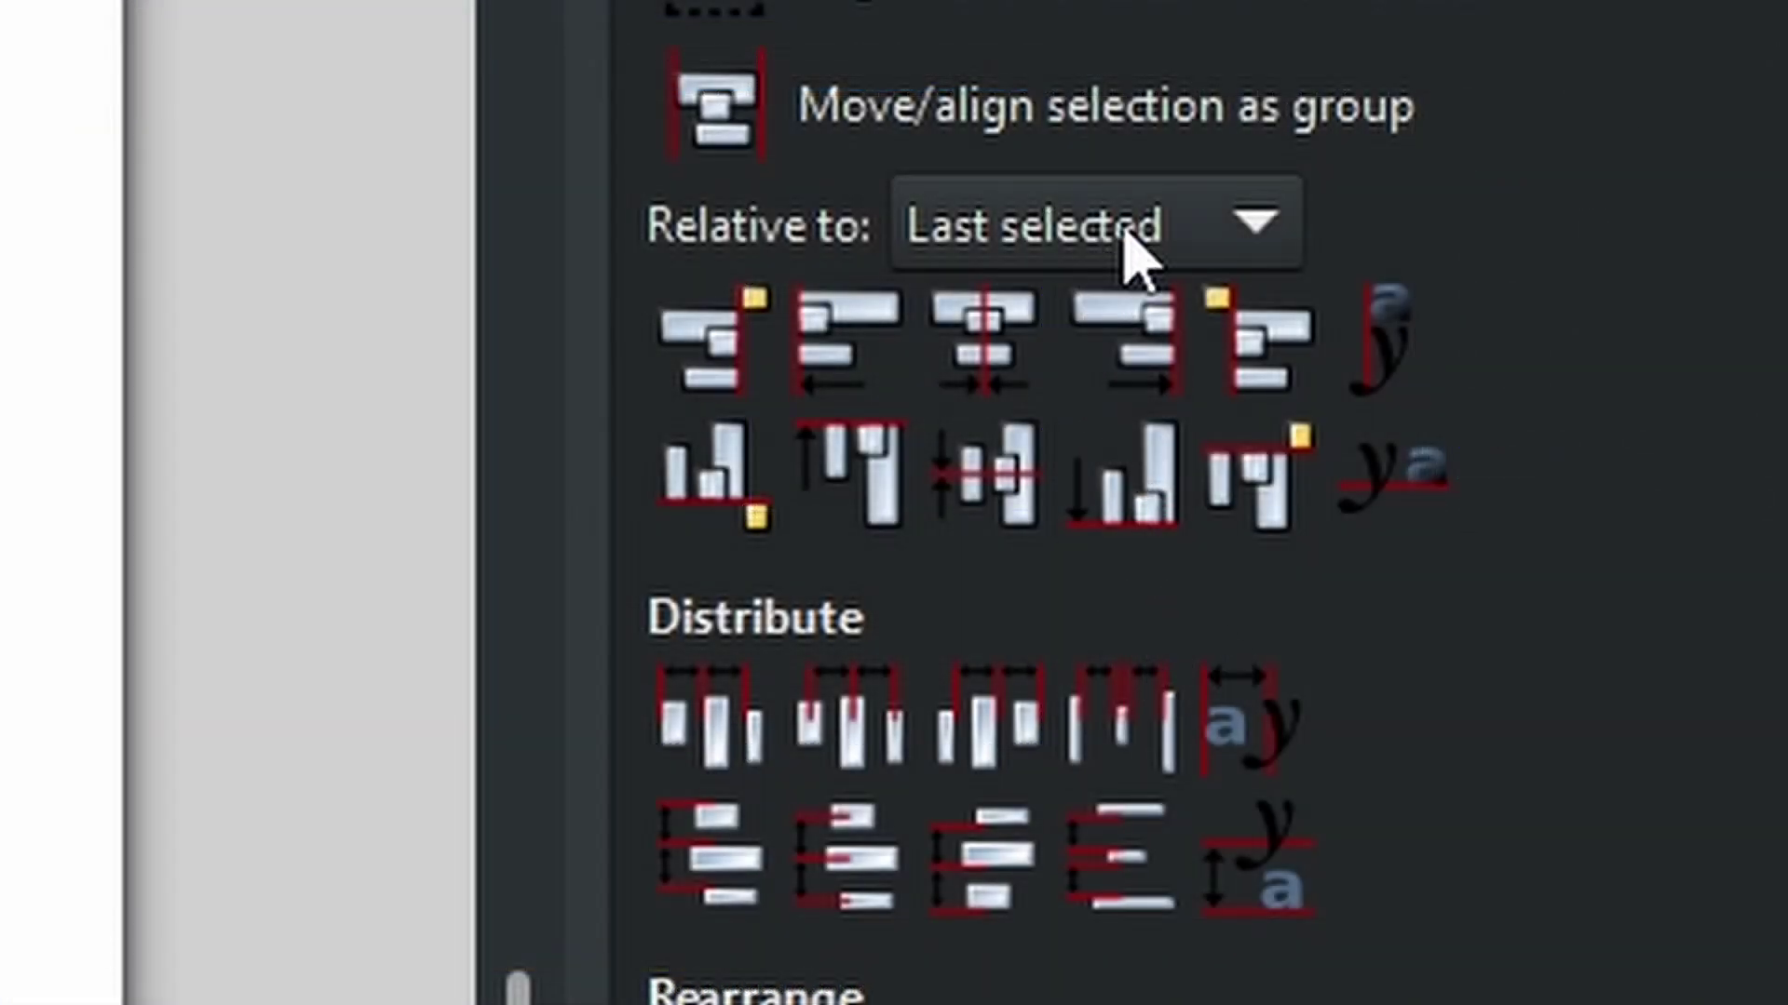
left_click(1129, 243)
left_click(1130, 244)
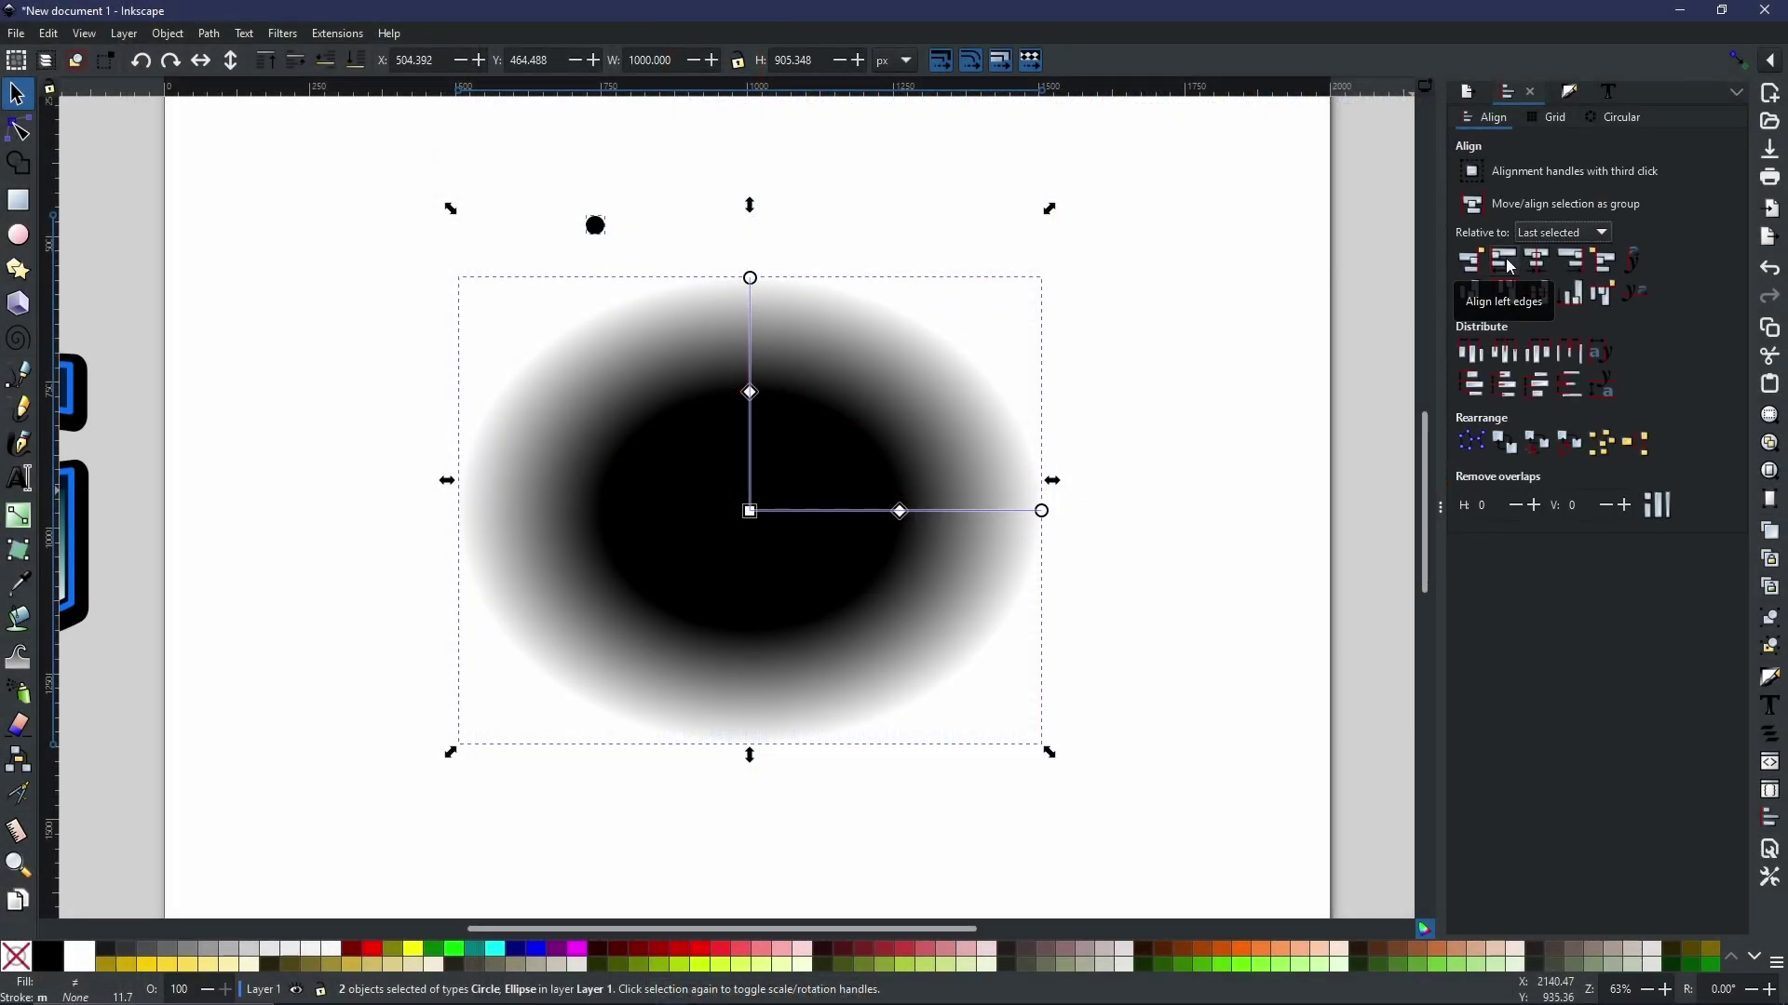
left_click(1505, 263)
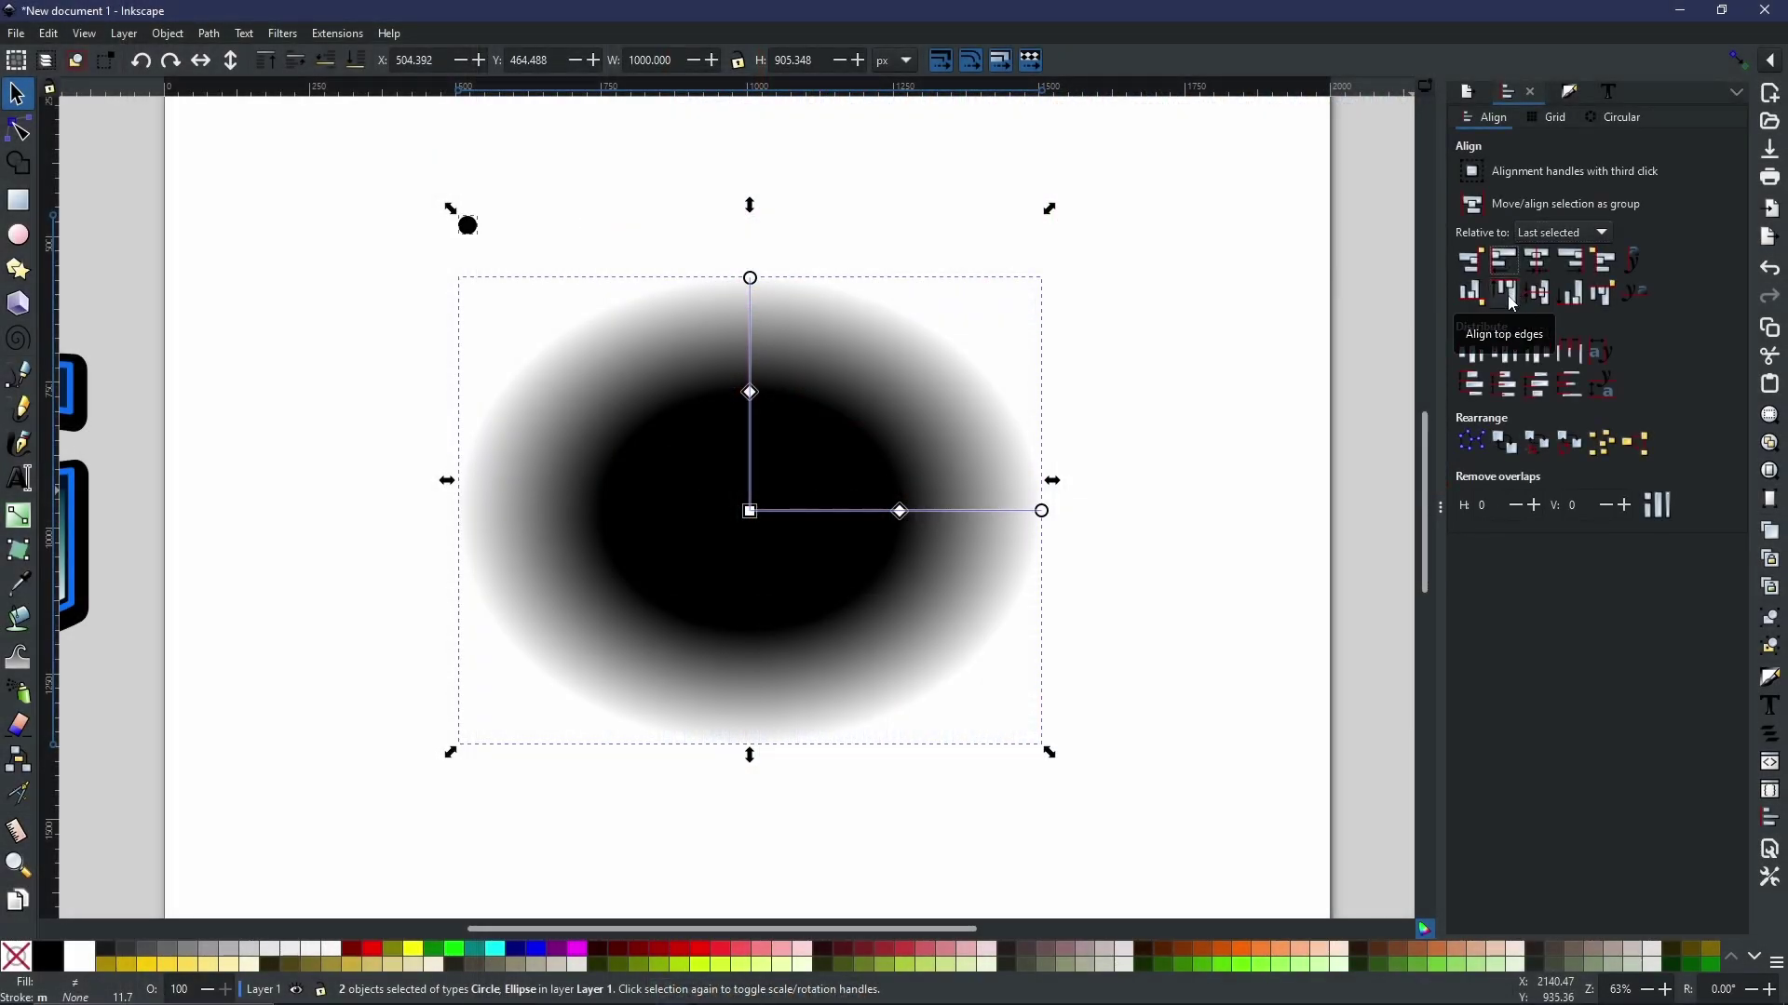
left_click(1508, 294)
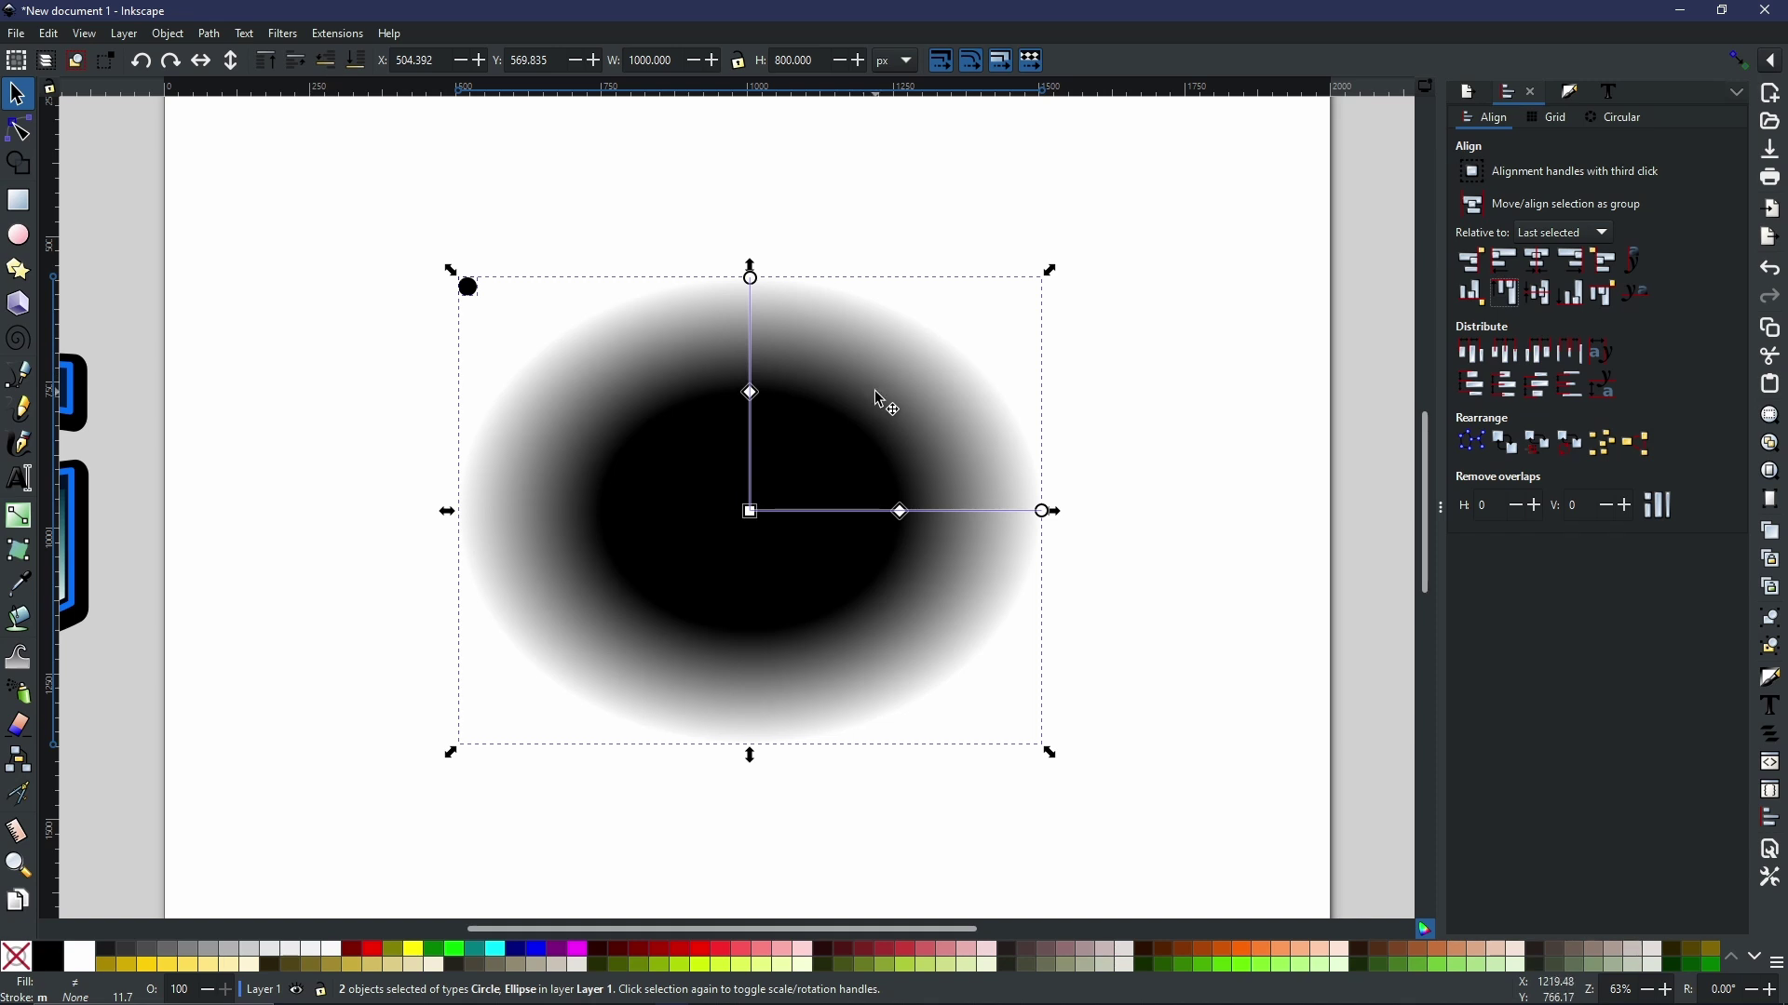
Step: Select only the small black dot and open Edit > Clone > Create Tiled Clones
left_click(1151, 311)
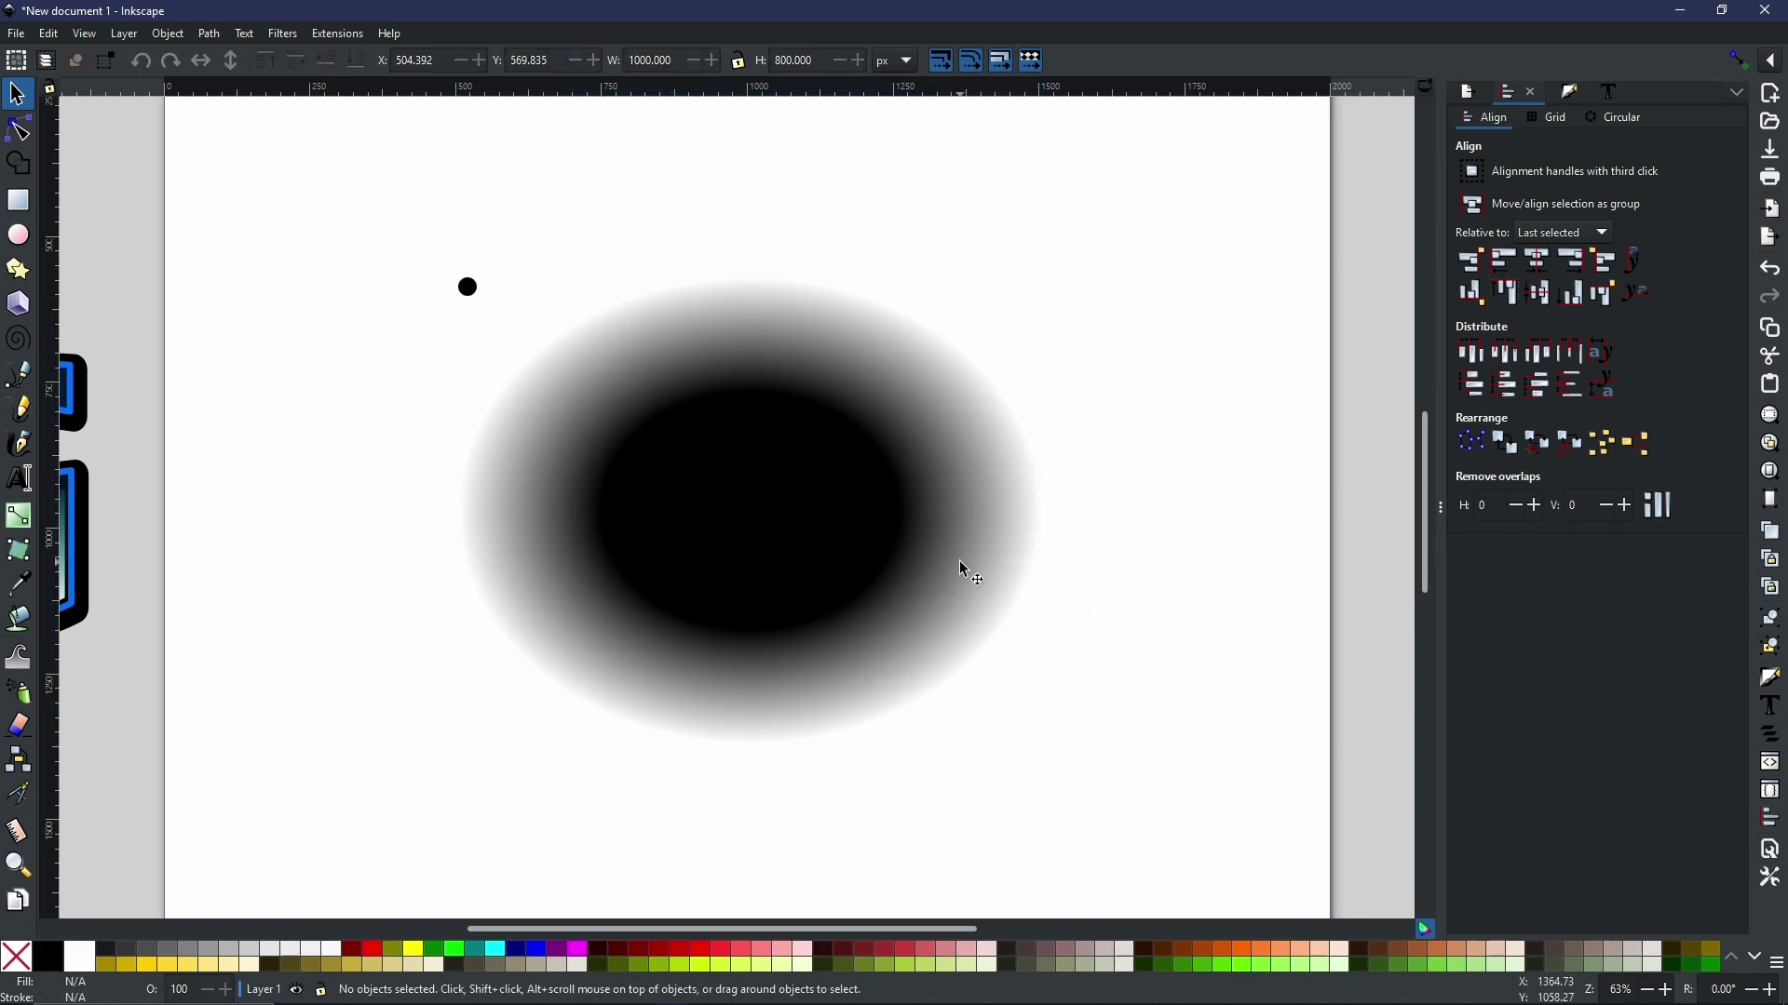
left_click(472, 296)
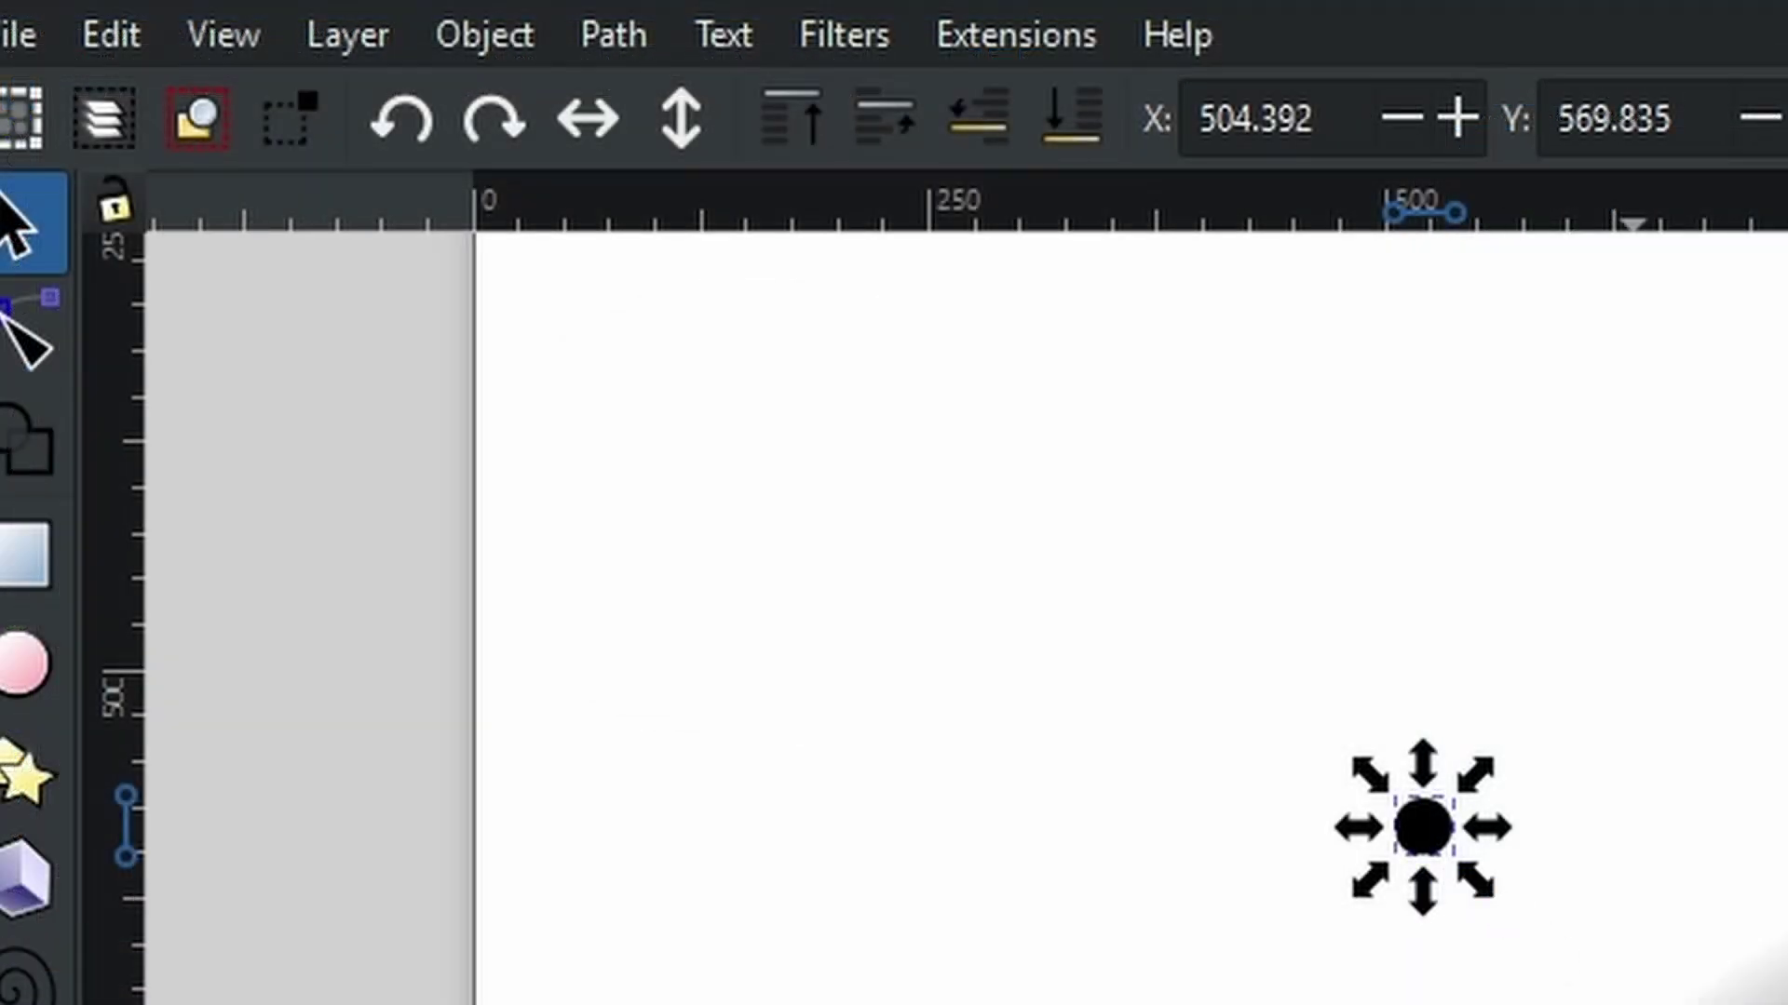
left_click(111, 37)
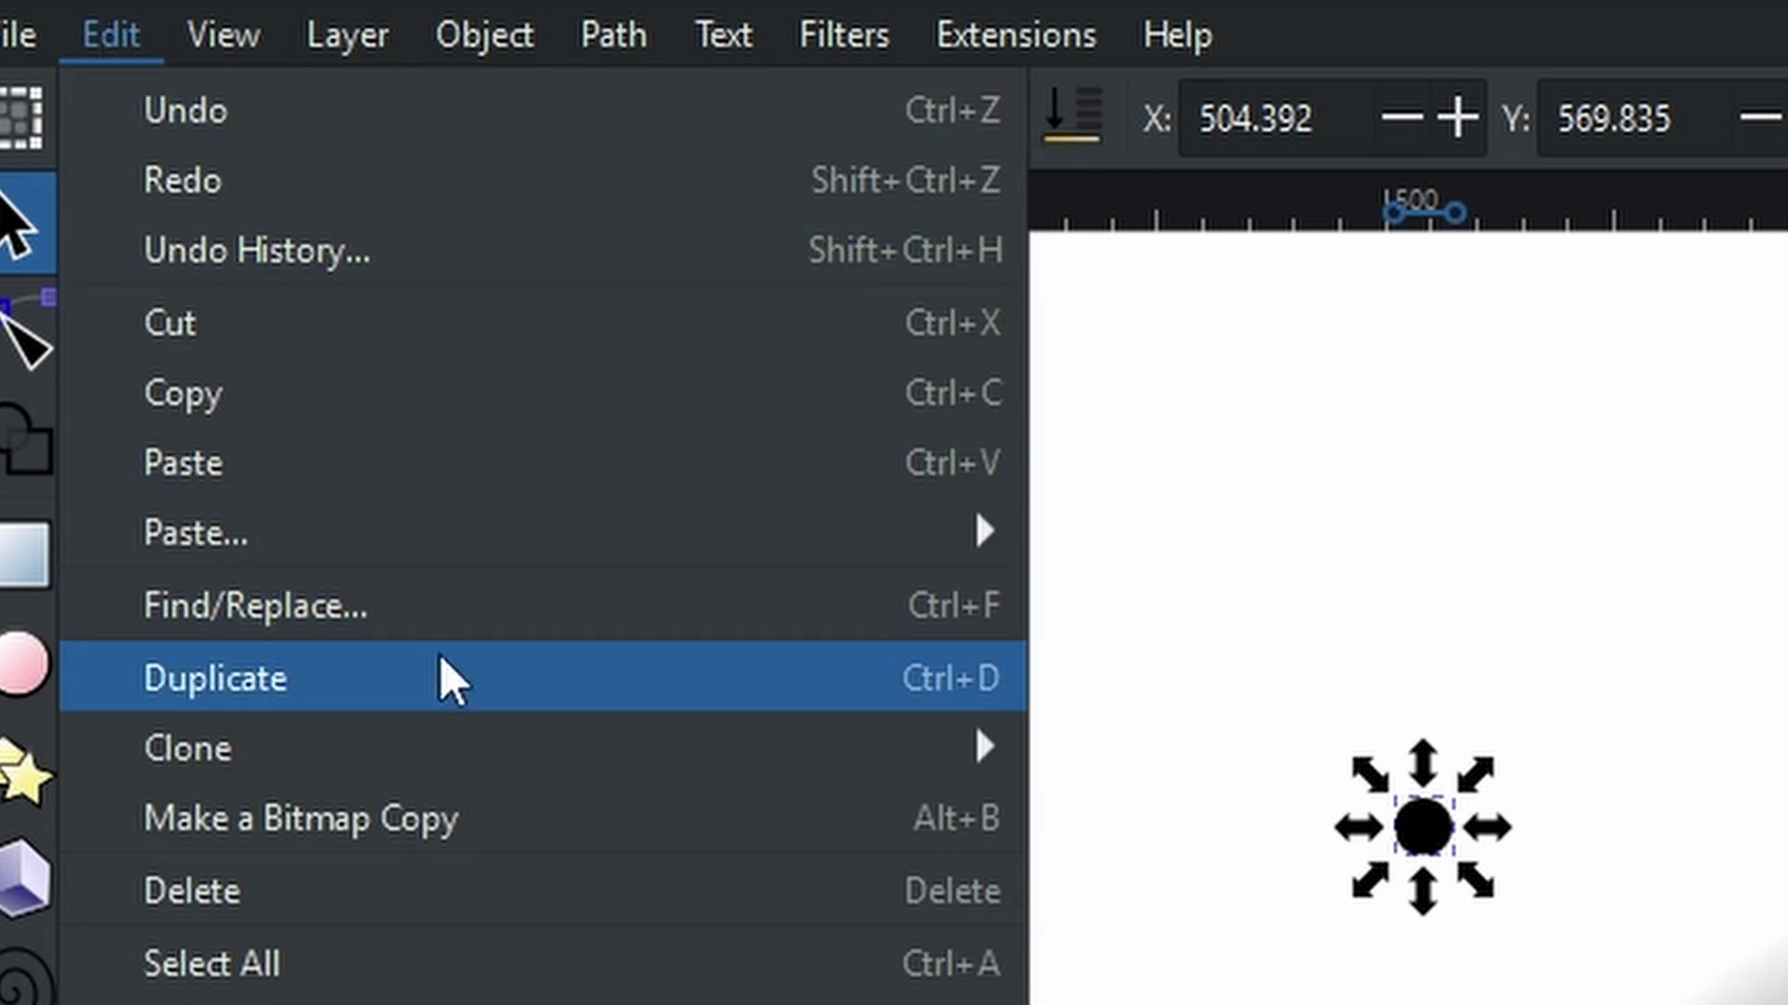
mouse_move(491, 746)
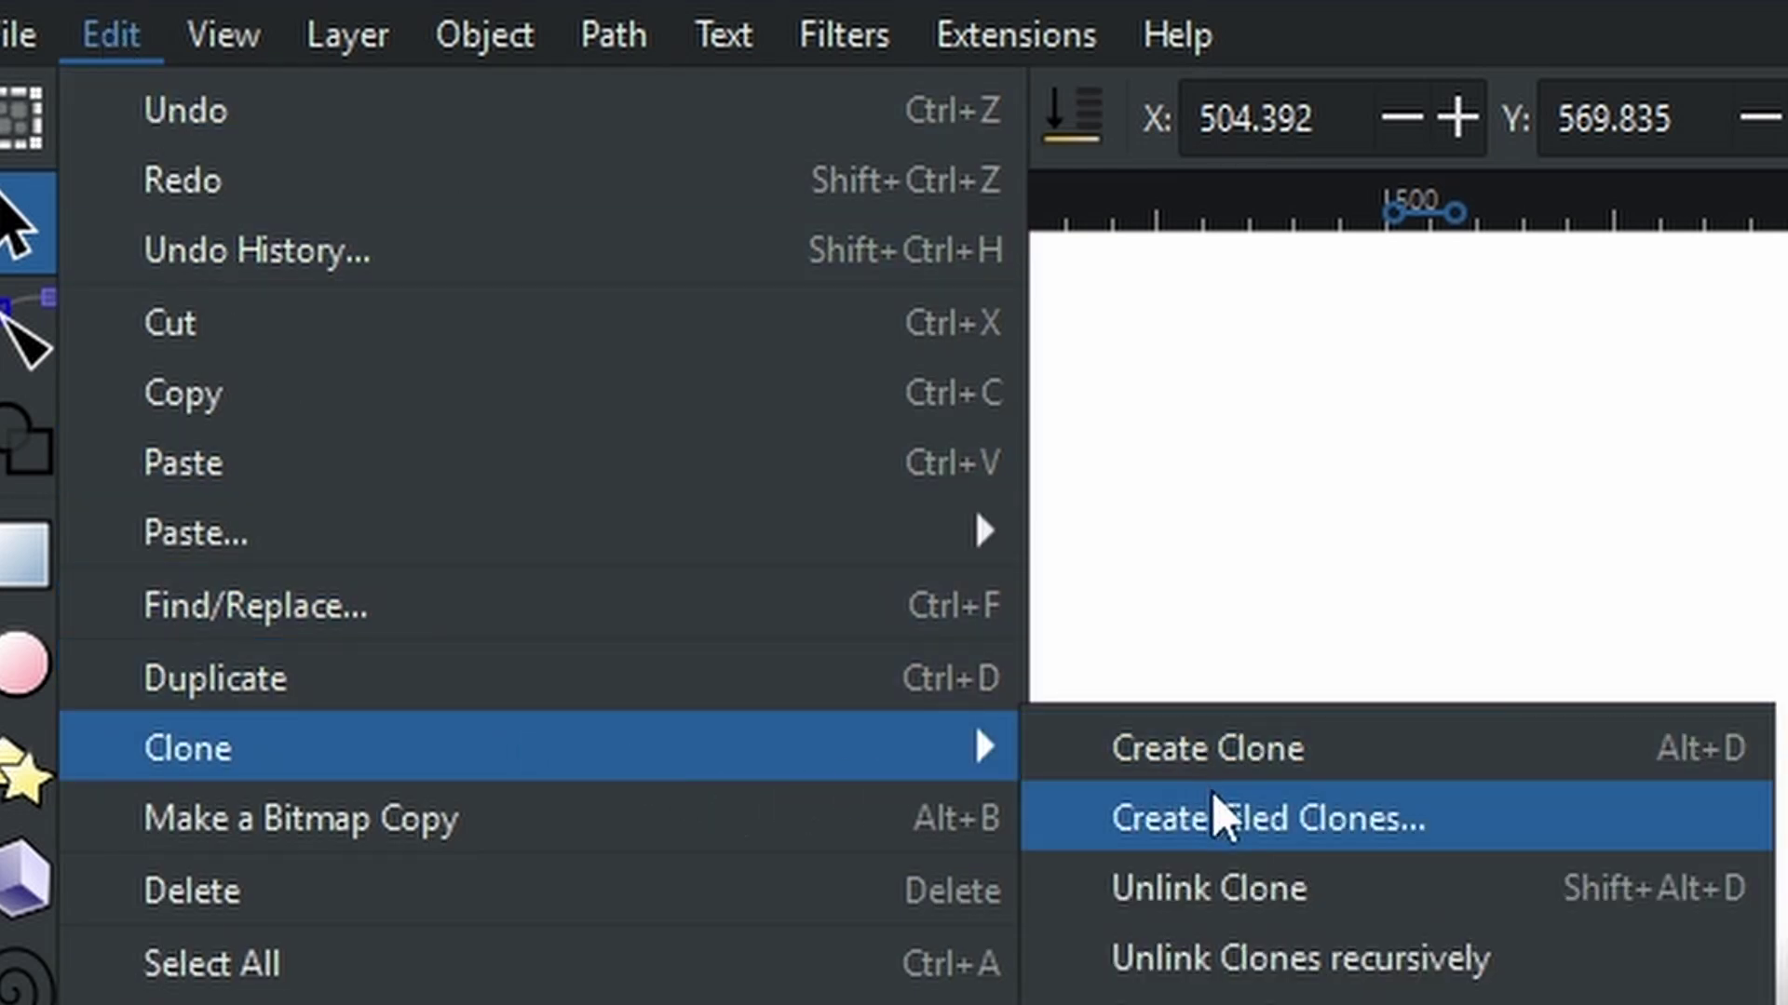
left_click(1243, 843)
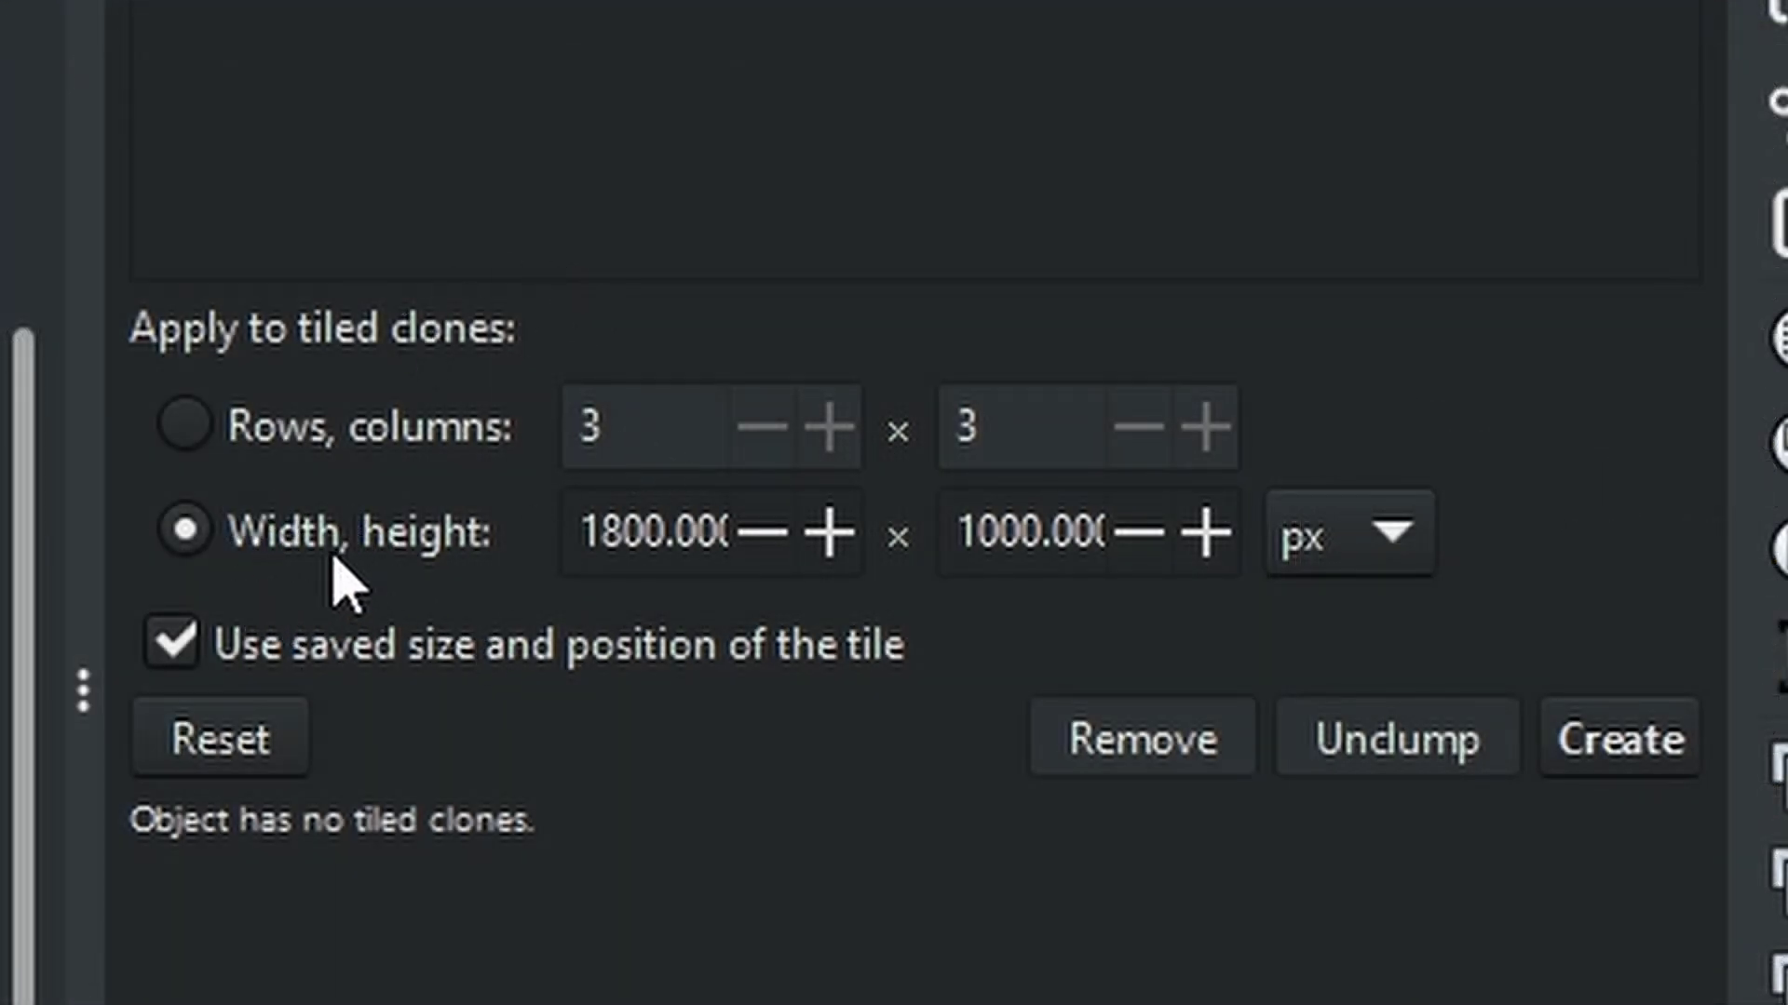
Step: Set the tiled clones to fill a 1000 × 800 px area and show the Trace settings
left_click(183, 430)
left_click(430, 538)
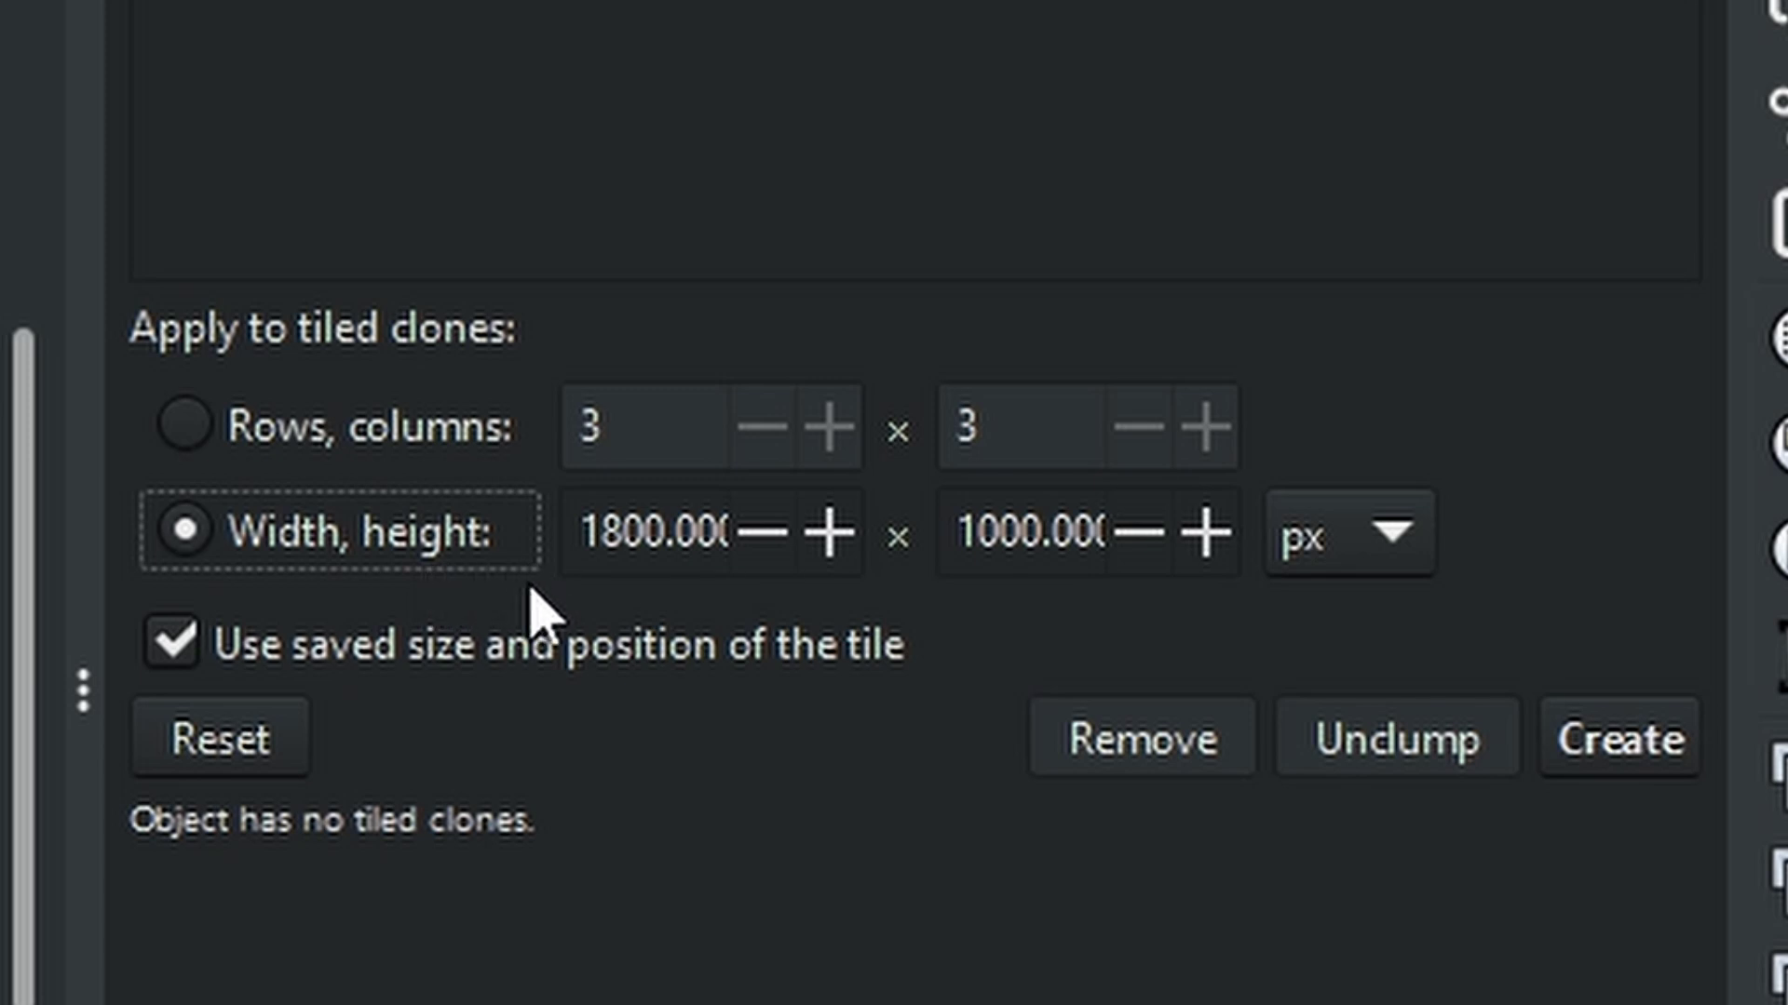
triple_click(609, 537)
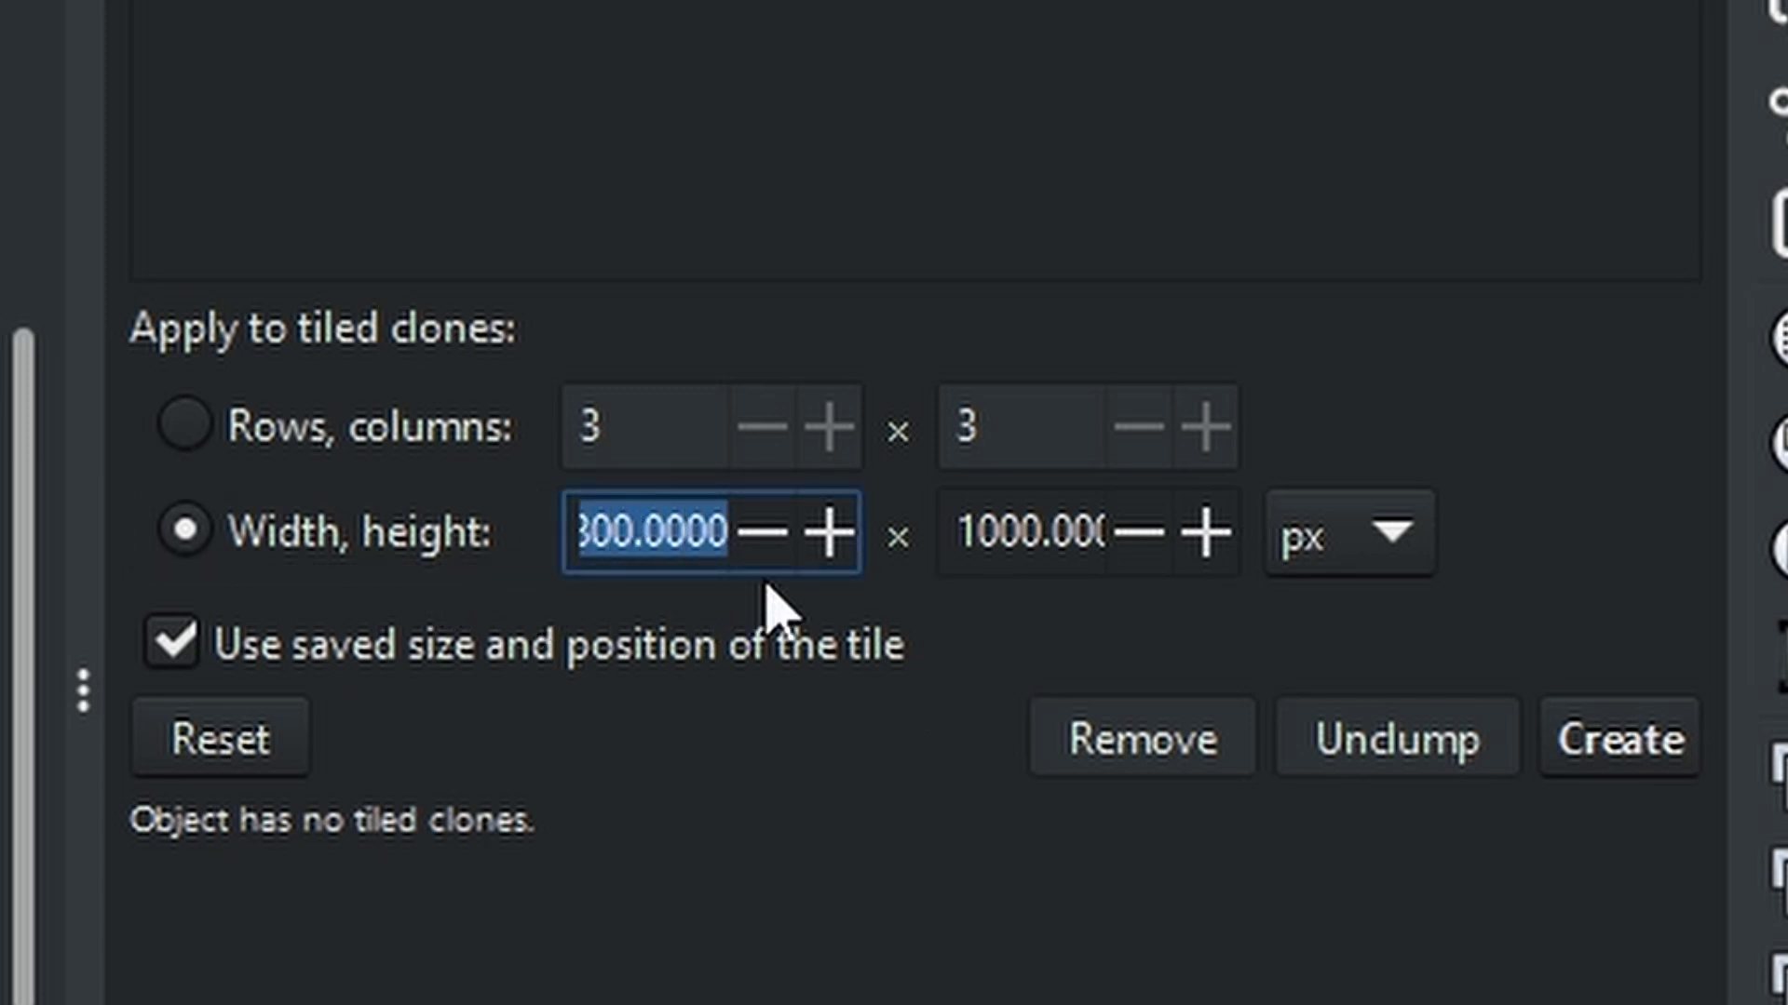
type("10")
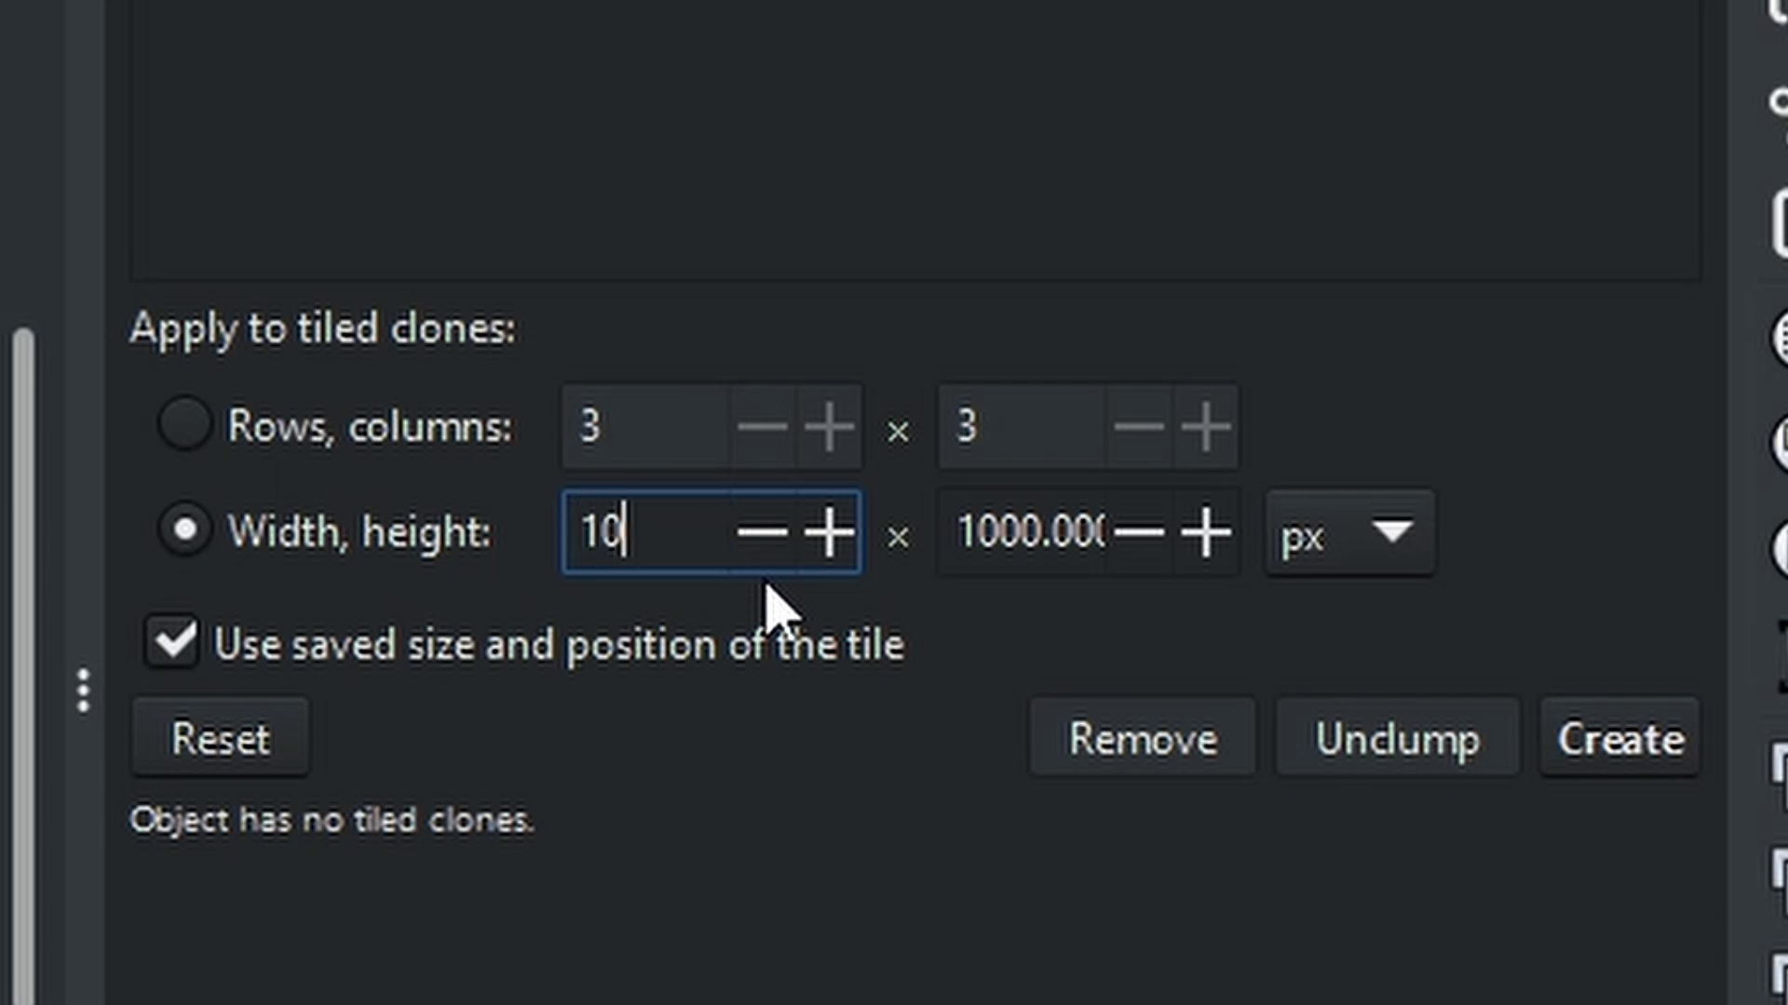
type("00")
key("Return")
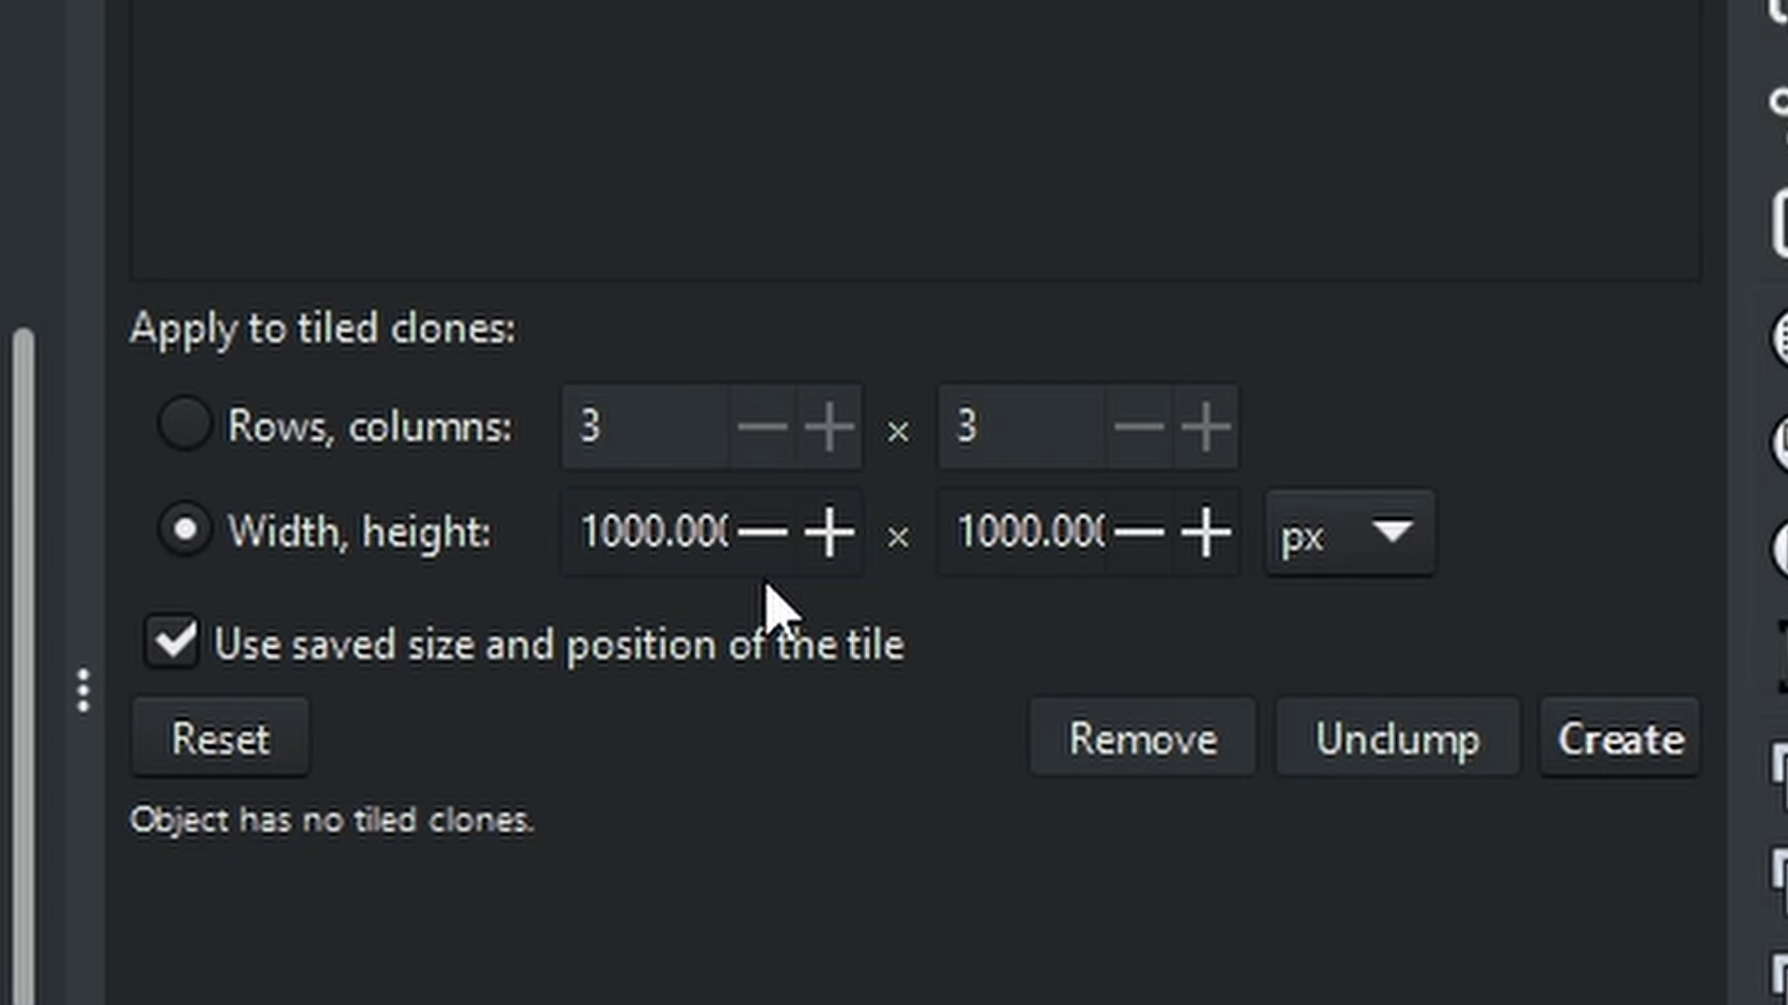
left_click(997, 519)
double_click(1005, 523)
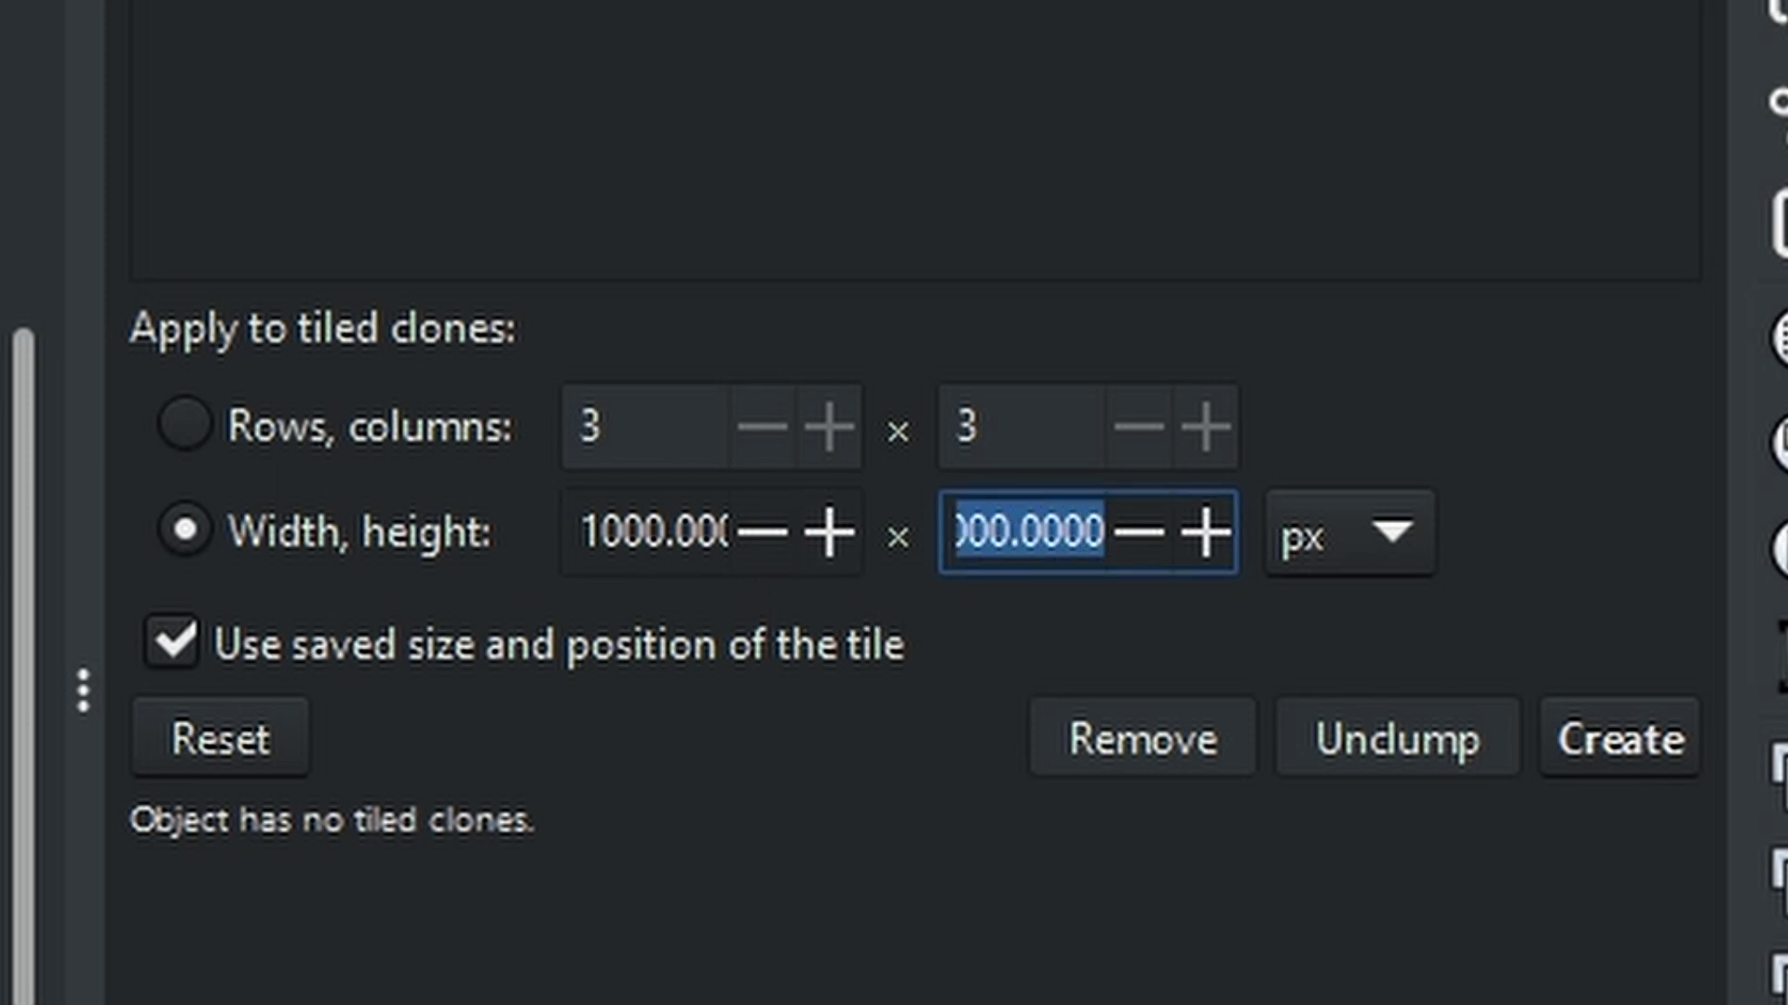
type("800")
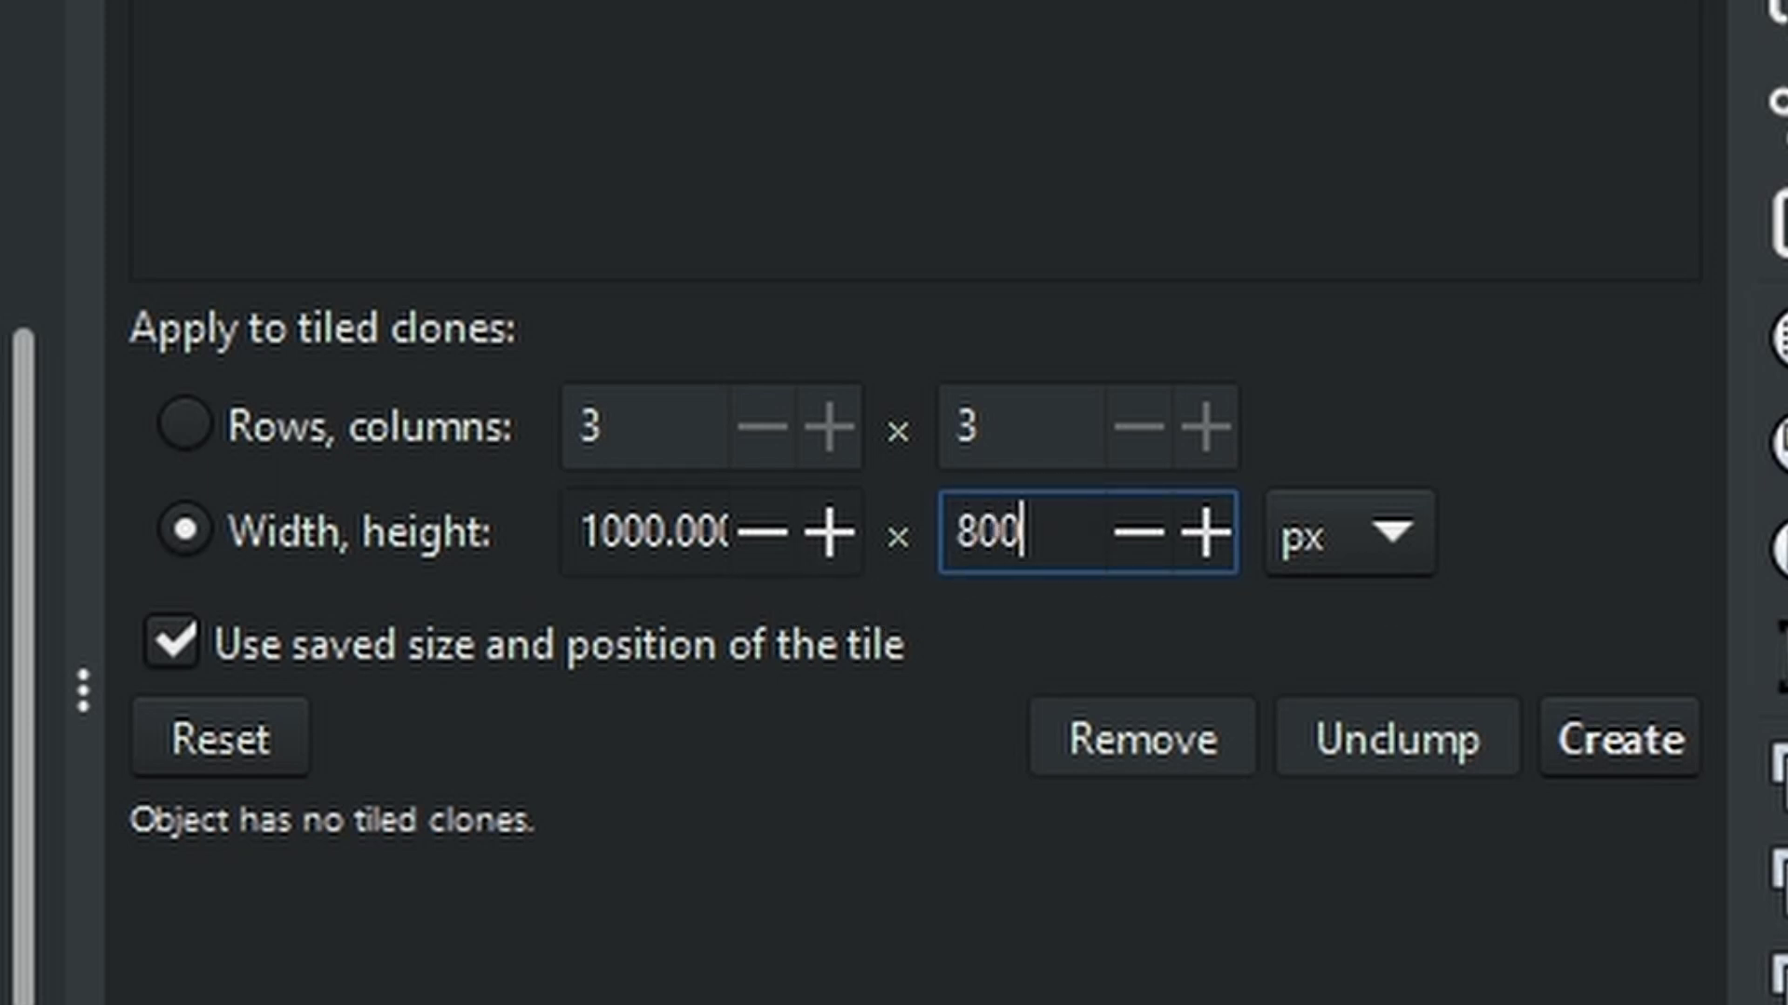
key("Return")
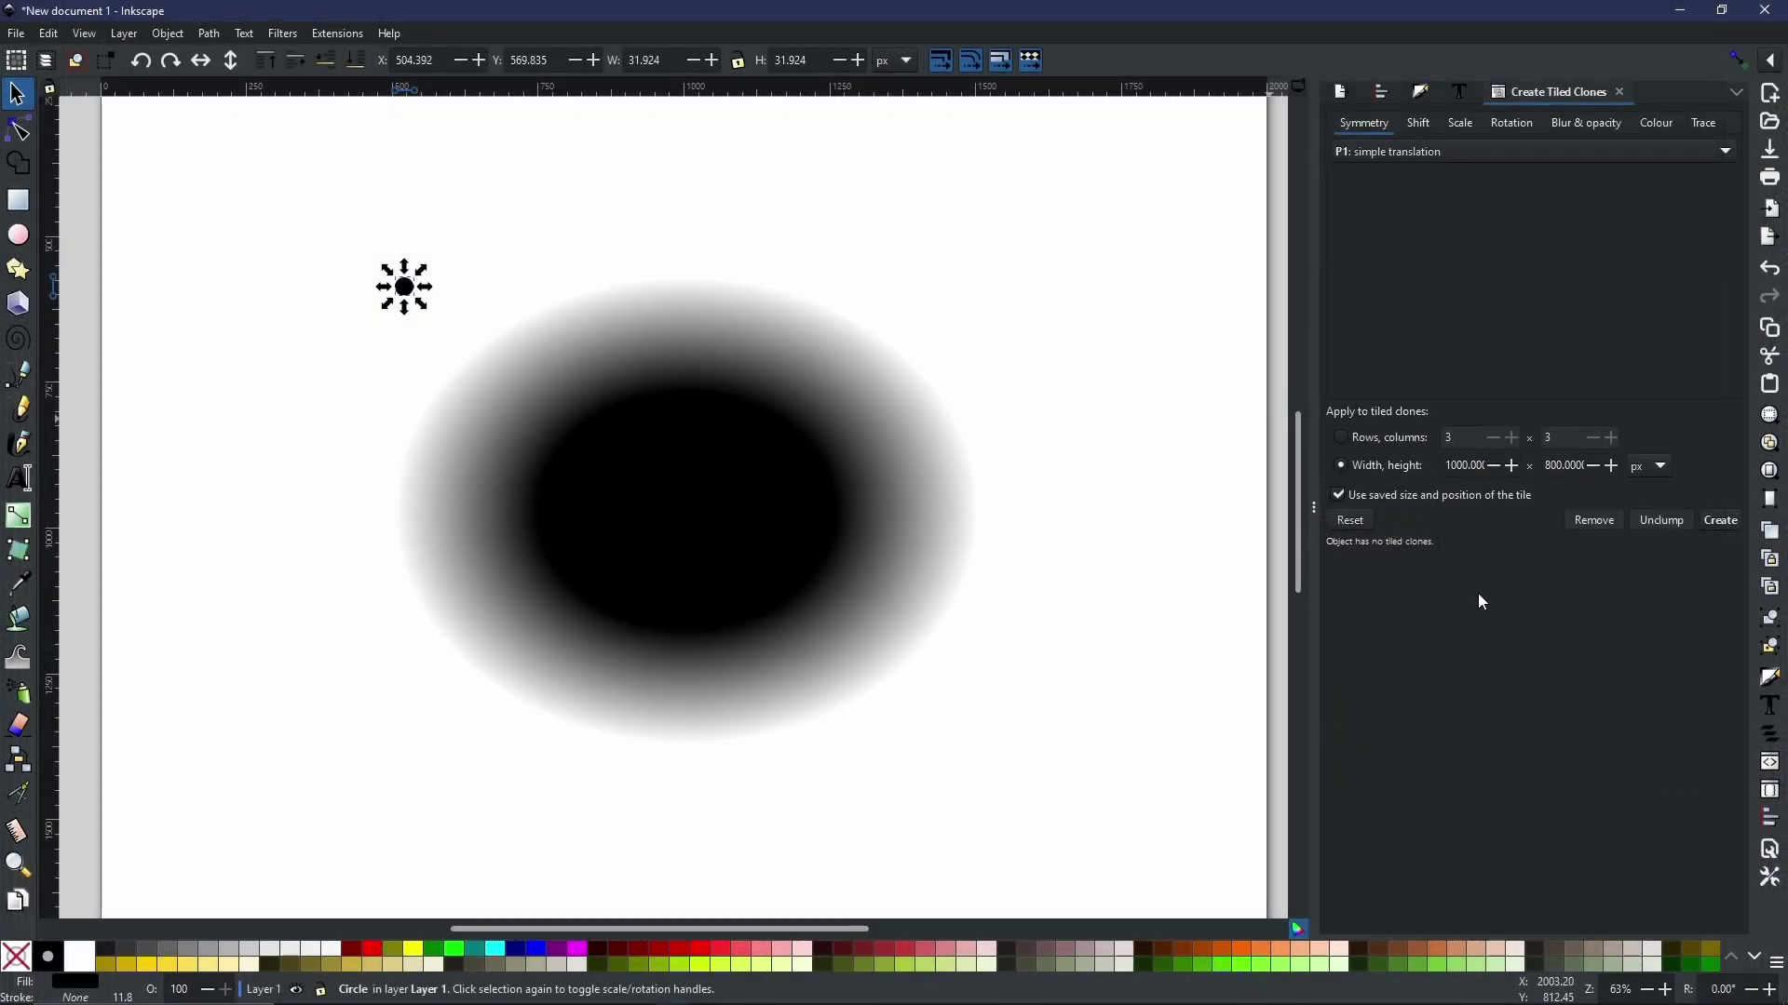
left_click(1705, 125)
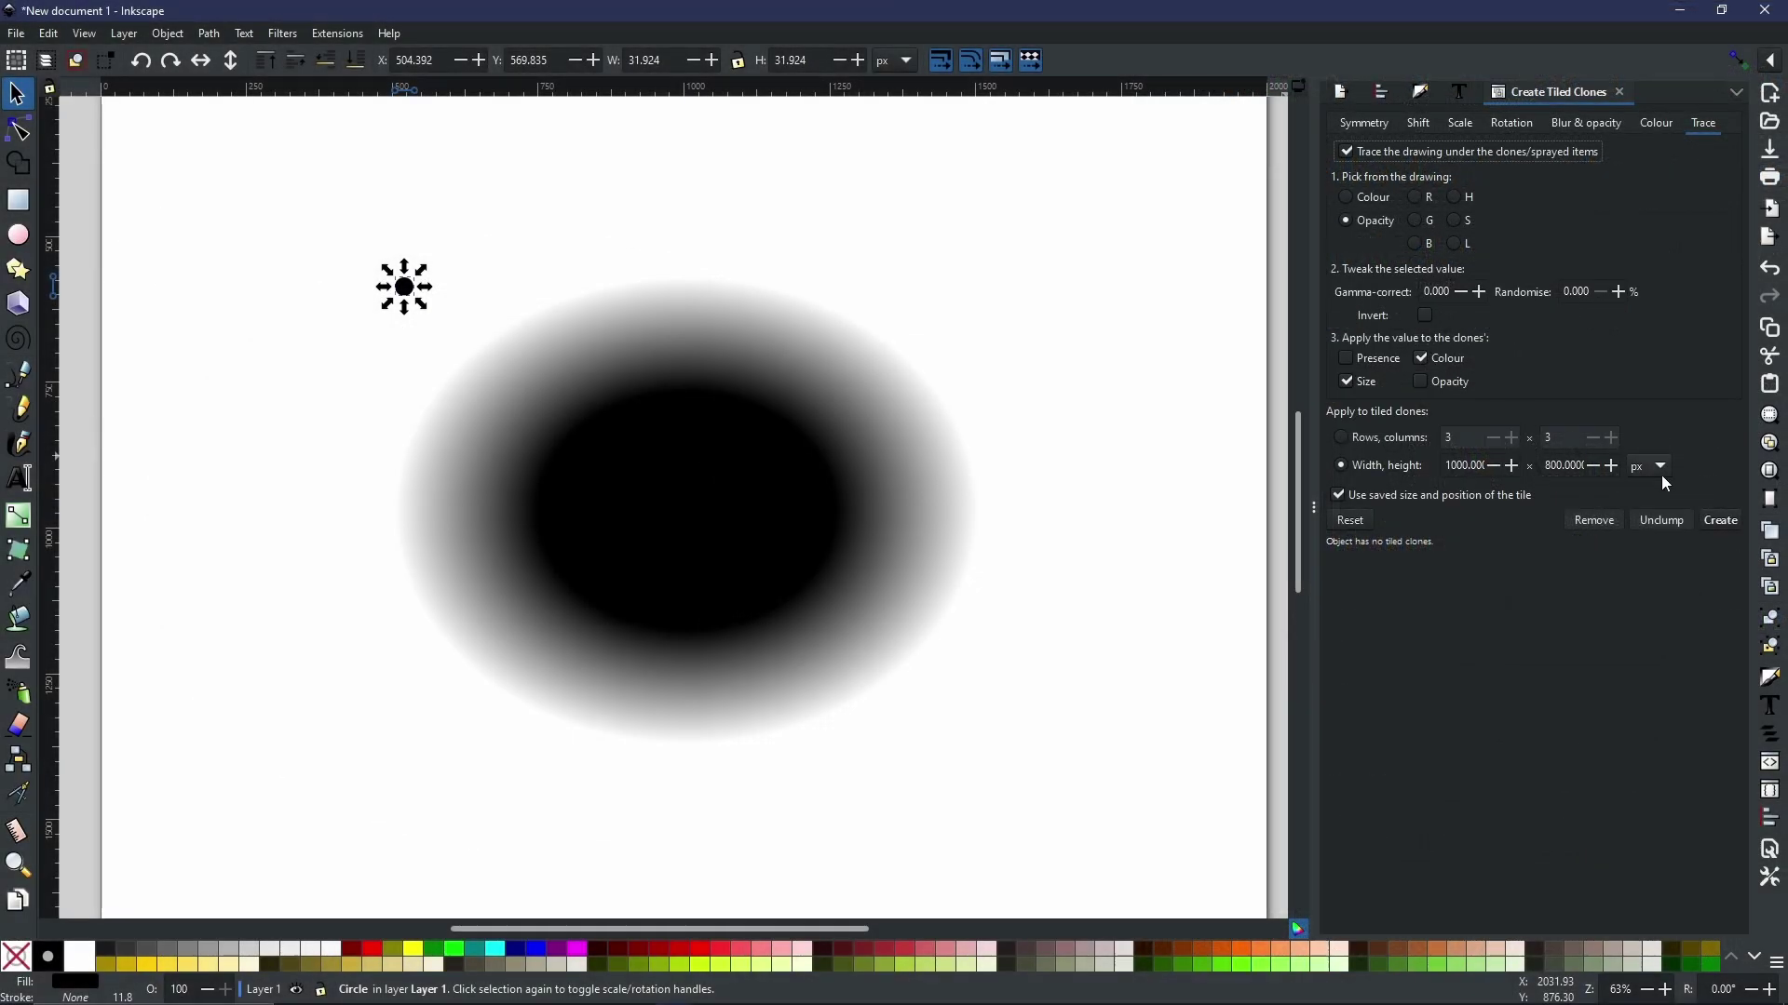
left_click(1723, 522)
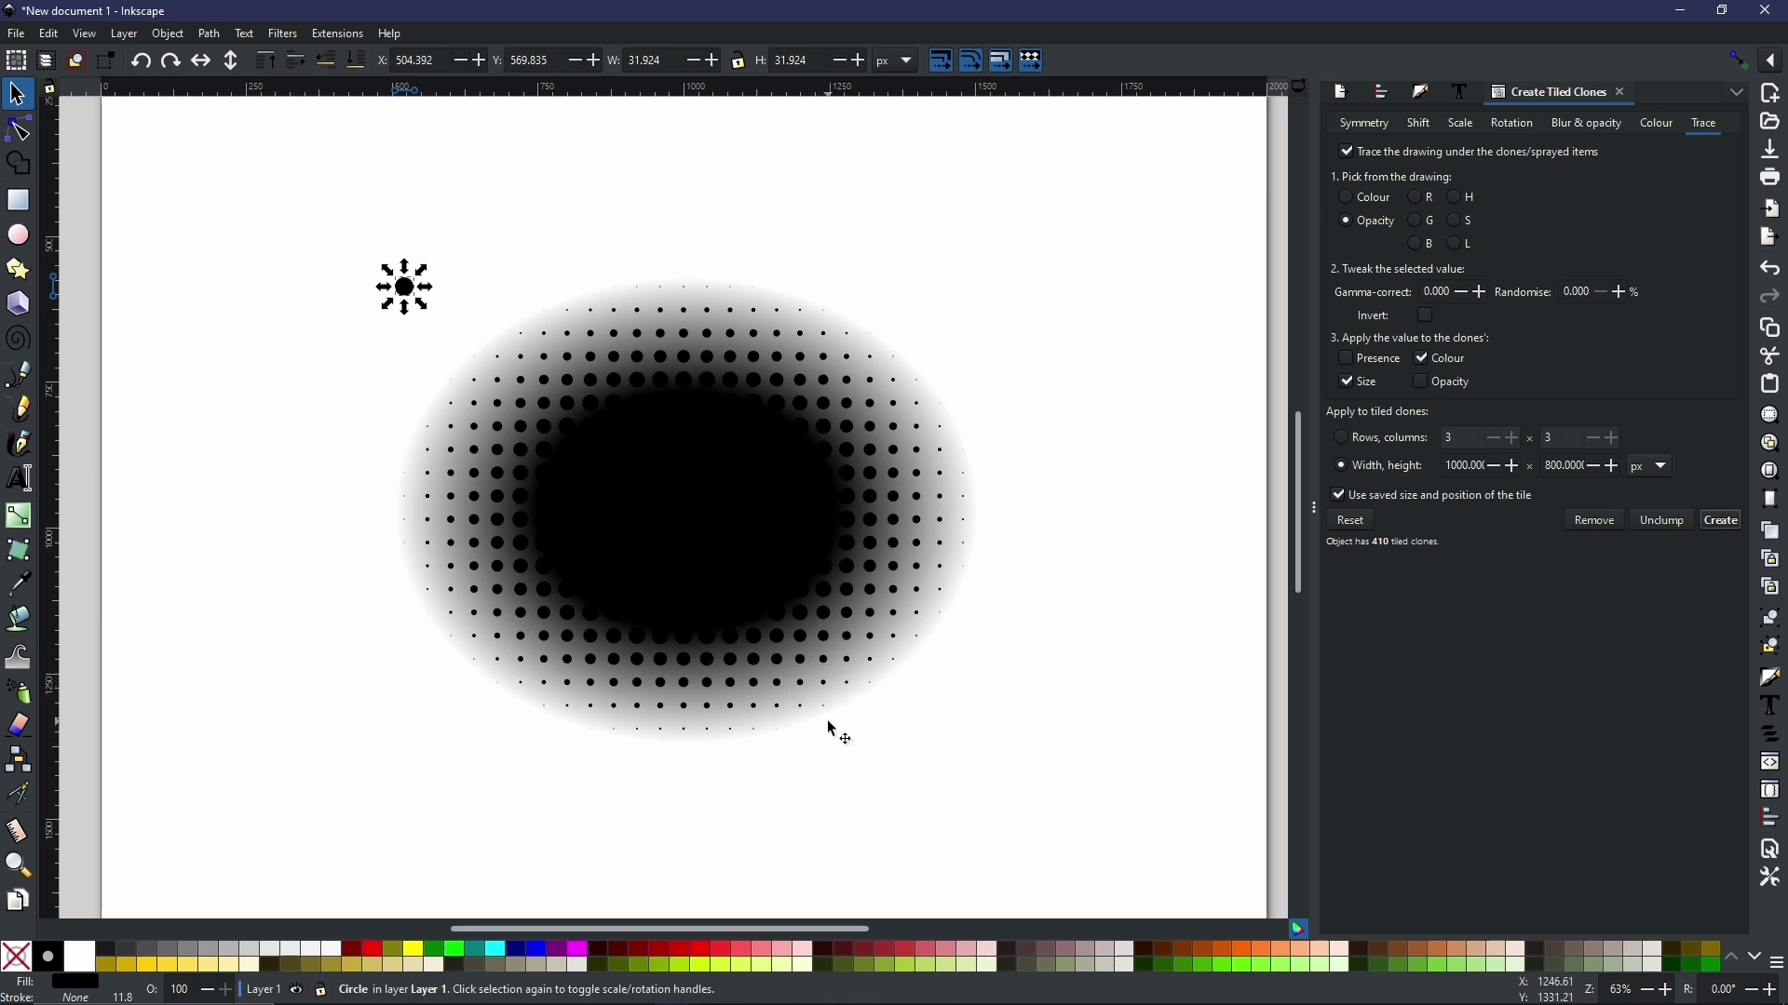
Step: Delete the blurred gradient ellipse, leaving the halftone dots and the small original circle
scroll(782, 719, "up", 4)
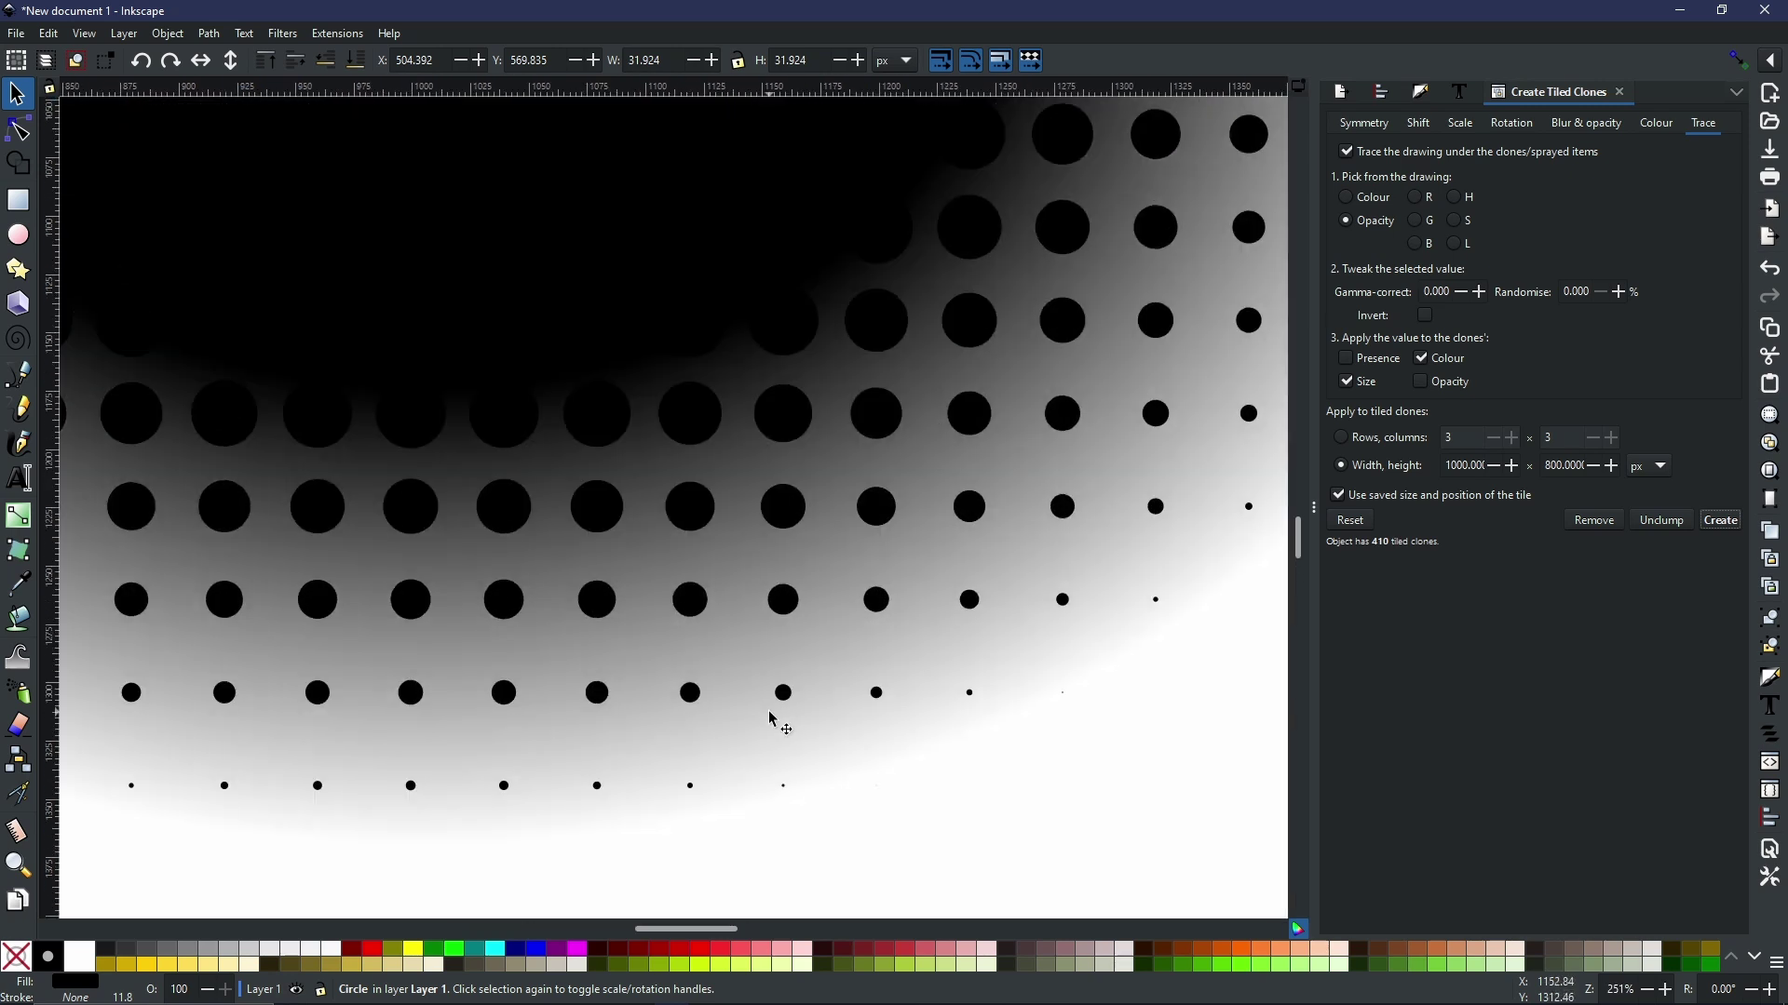
scroll(771, 716, "down", 1)
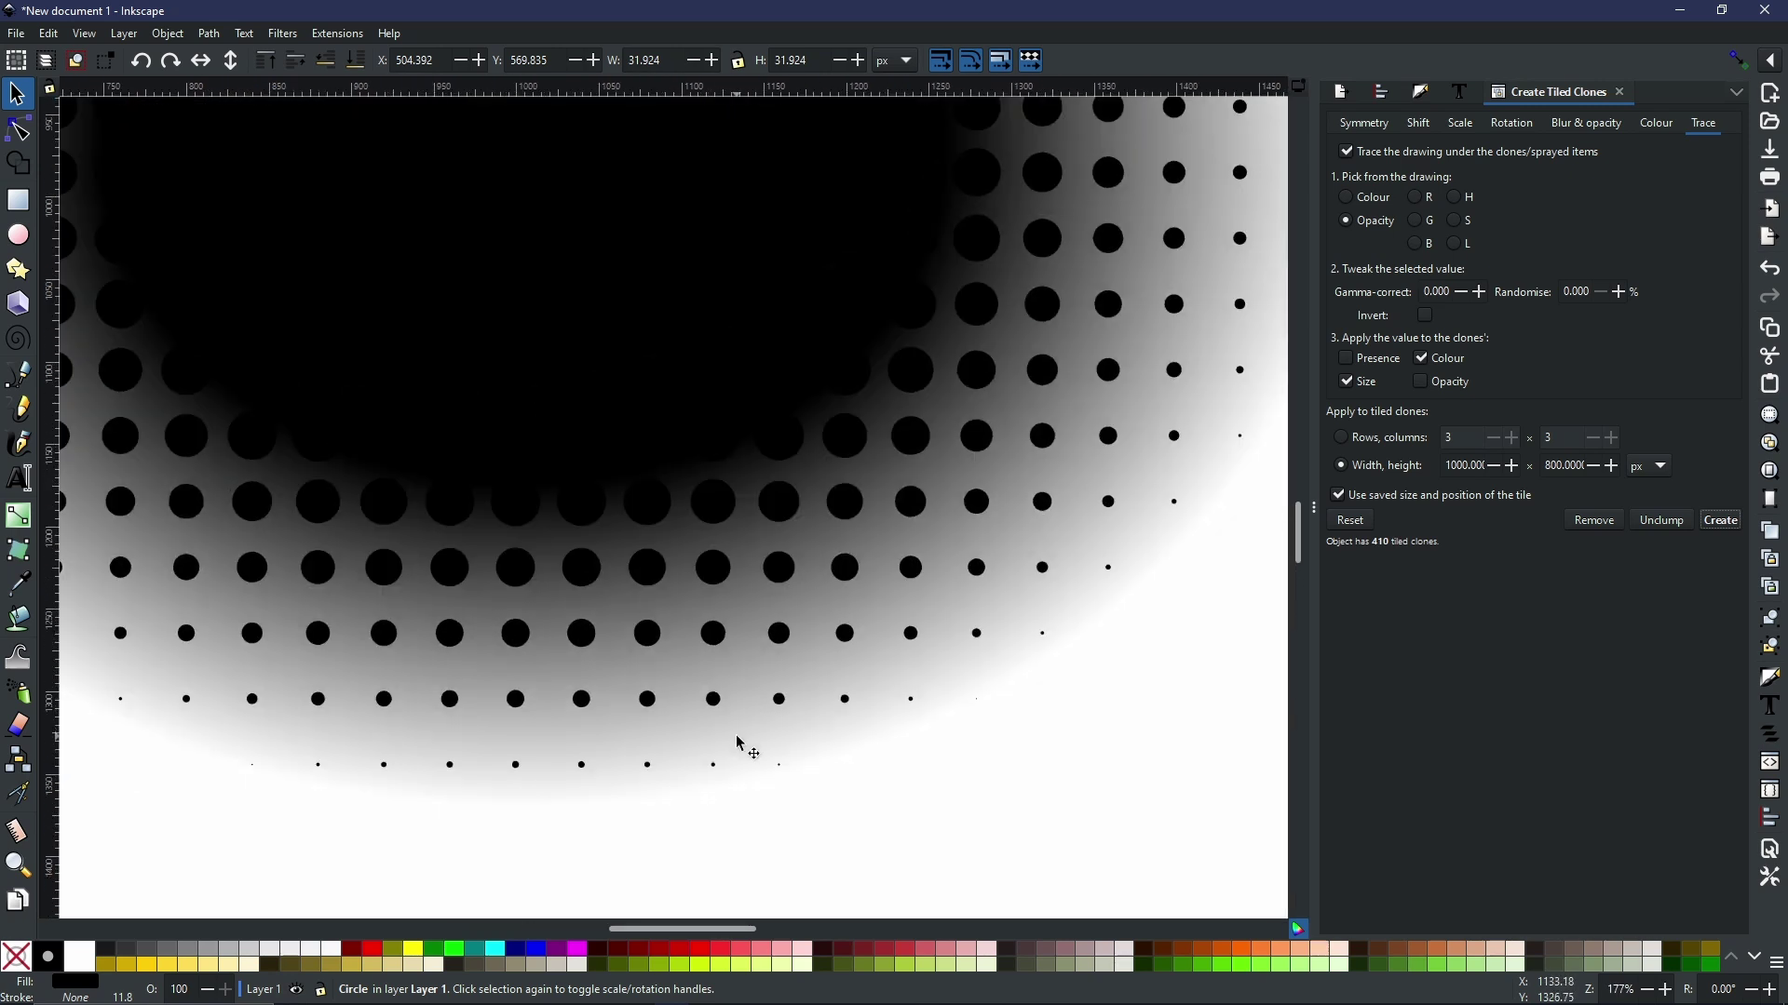
left_click(741, 745)
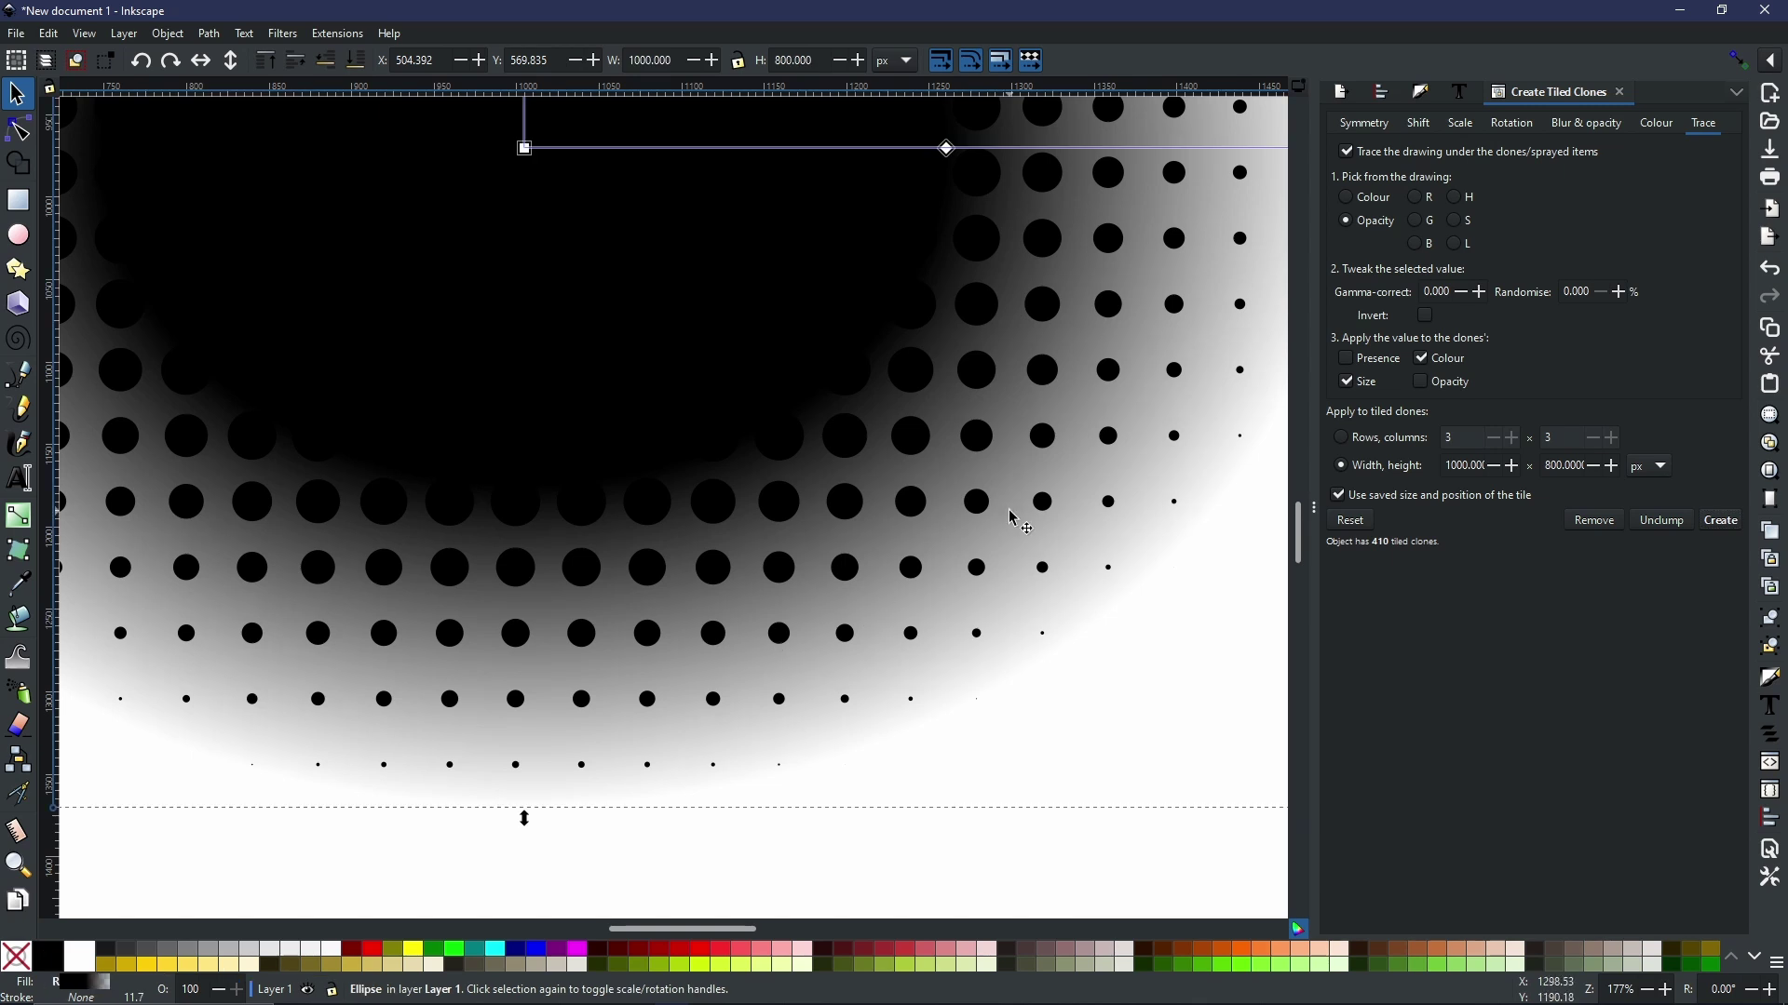
scroll(843, 512, "down", 4)
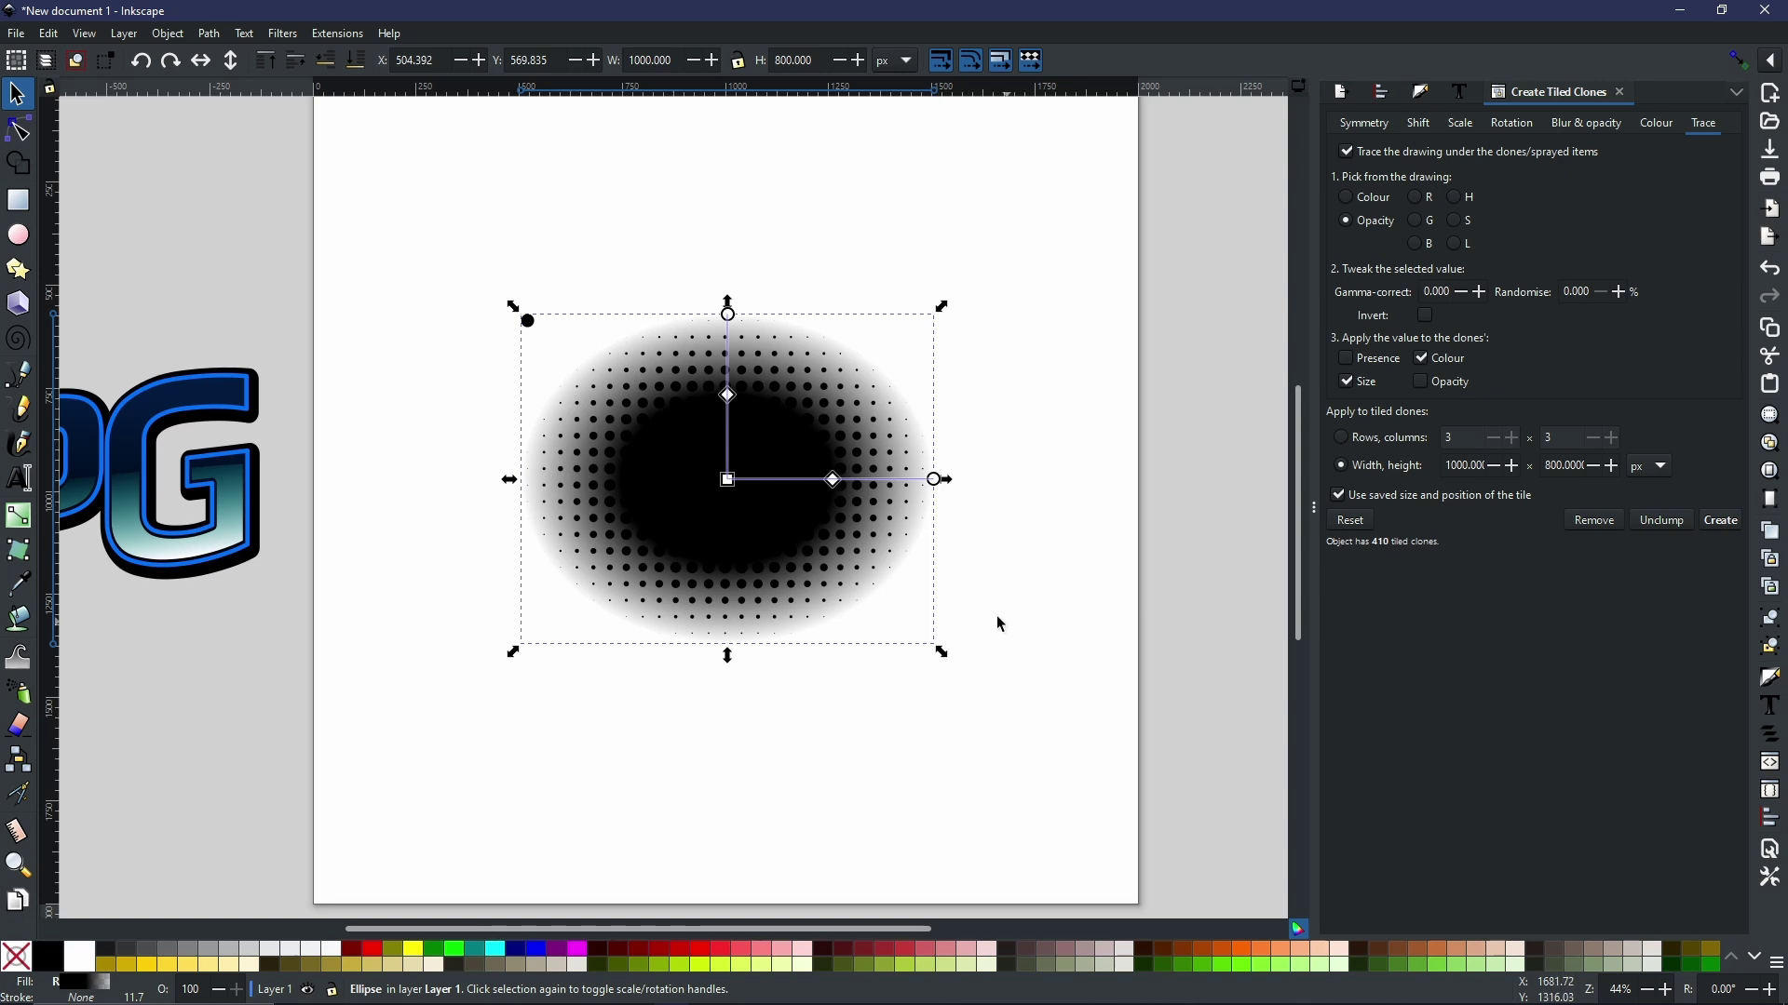
key("Delete")
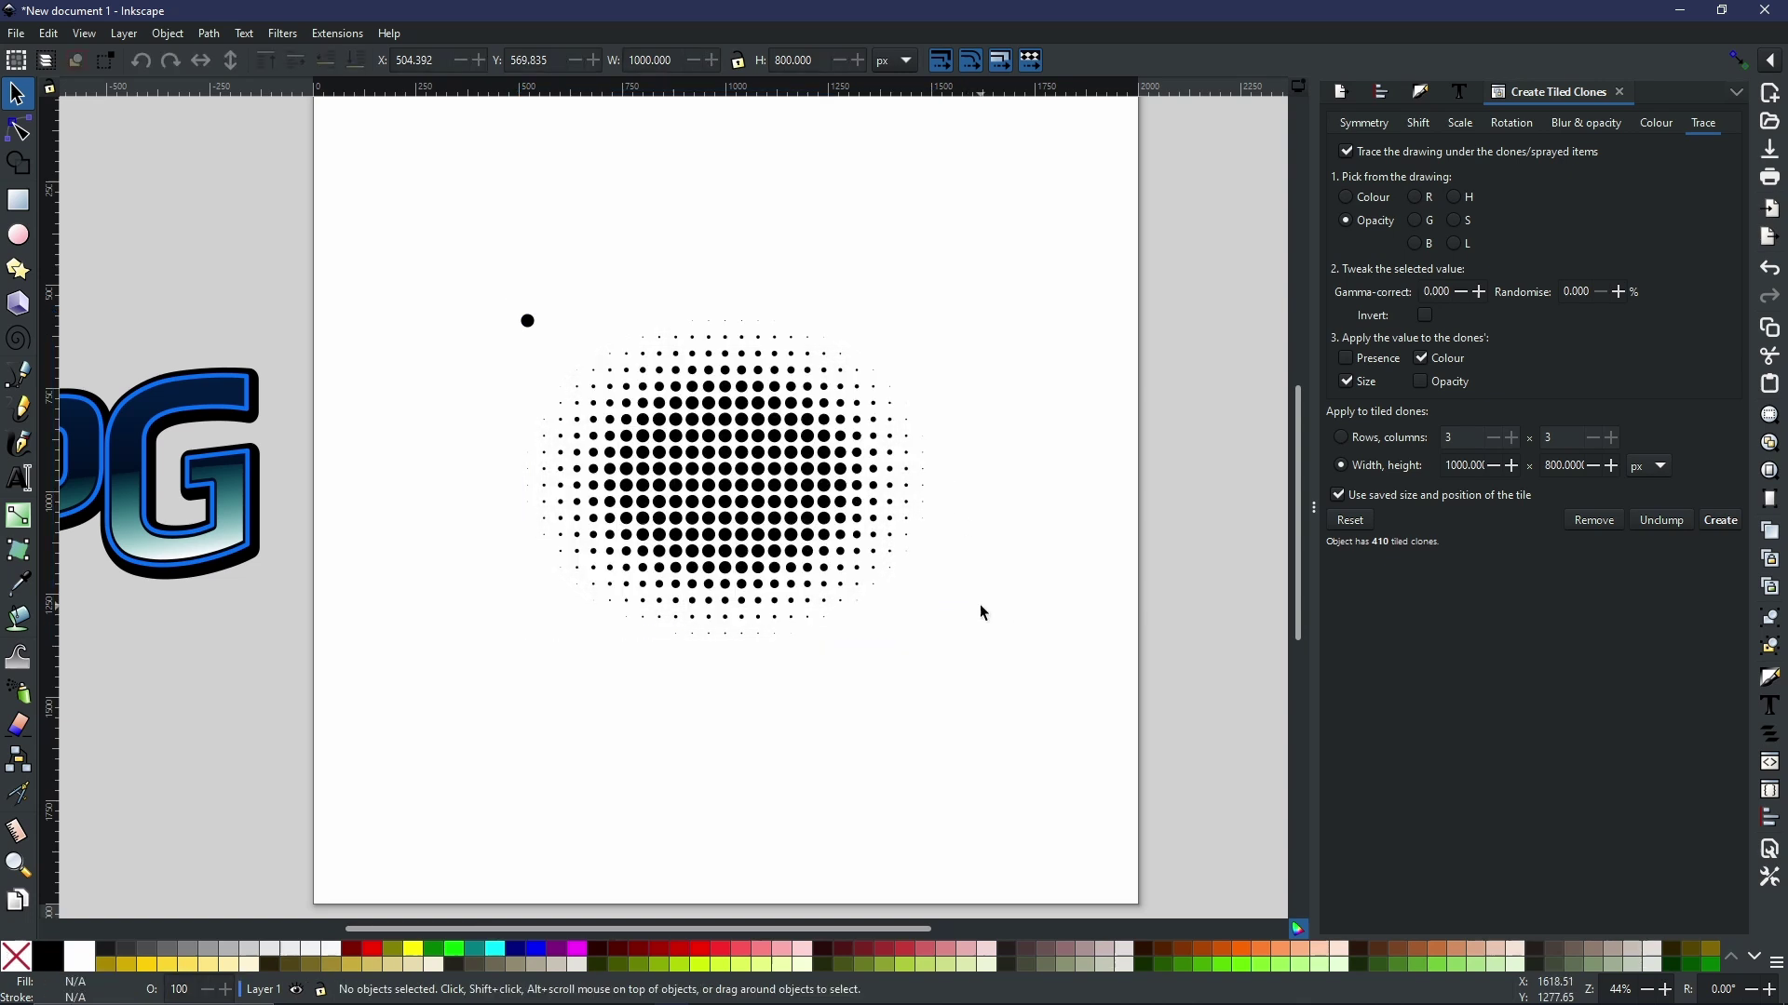
Step: Select the original small black circle and zoom in closely on it
left_click(529, 326)
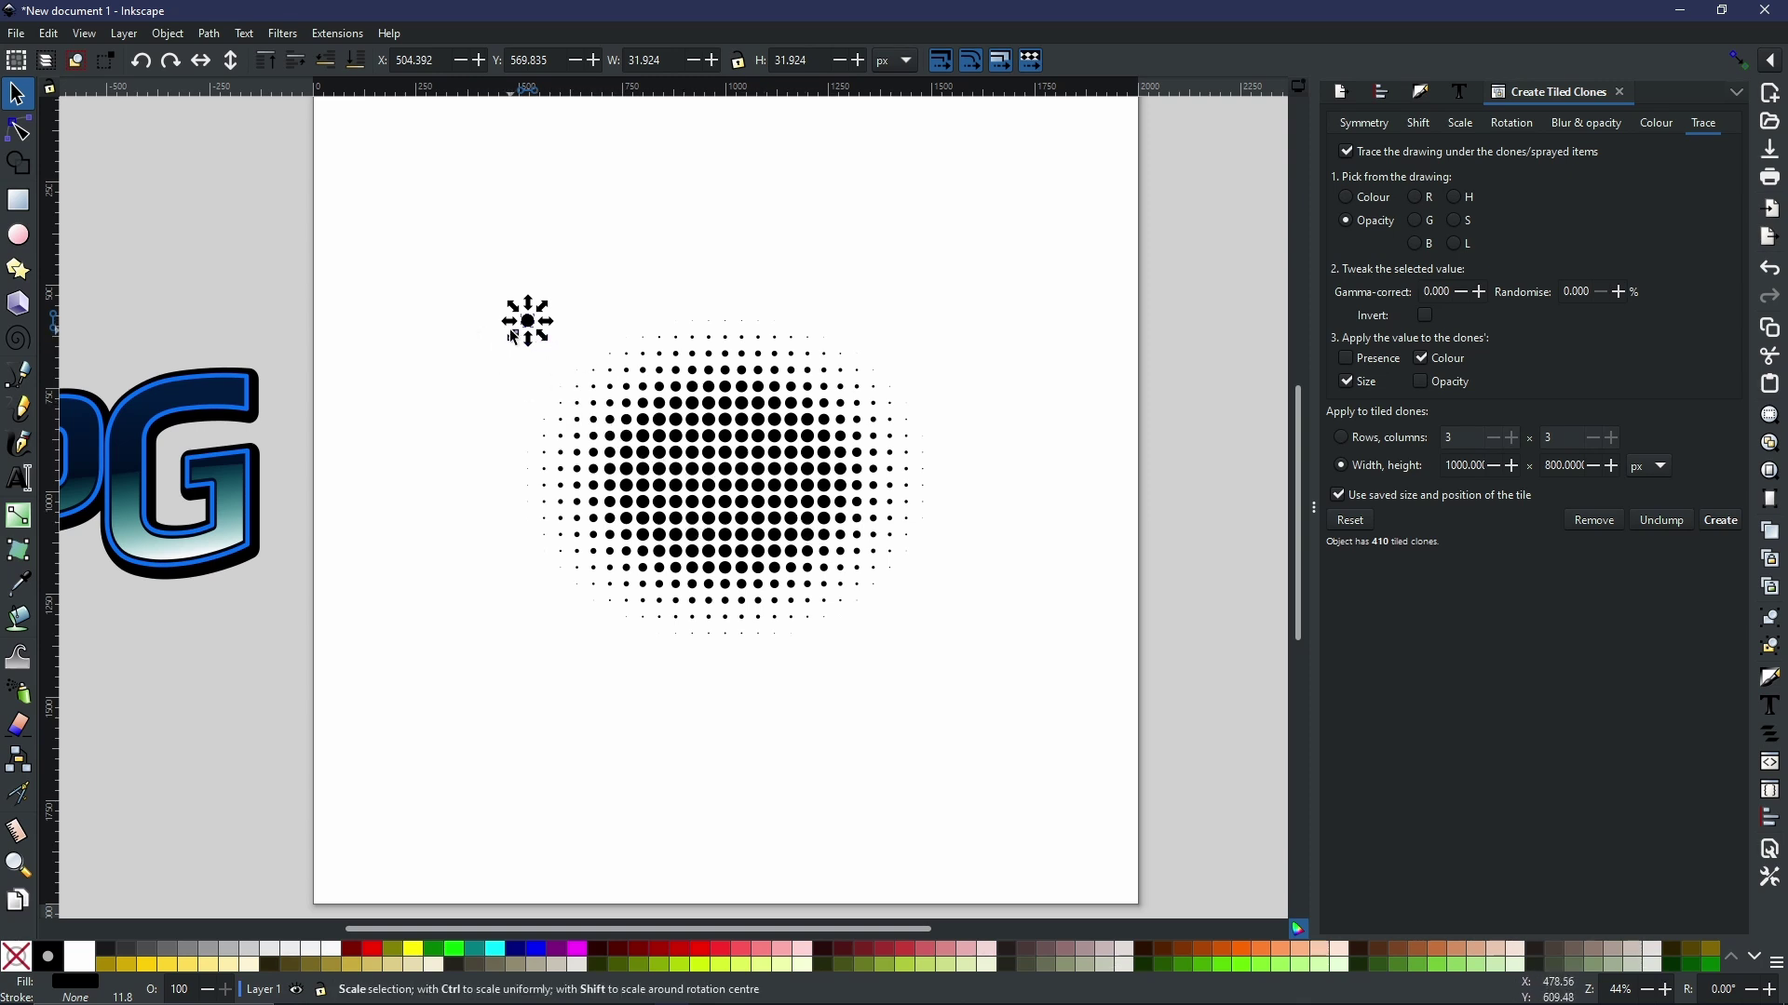
scroll(501, 348, "up", 1, "ctrl")
scroll(501, 349, "up", 1, "ctrl")
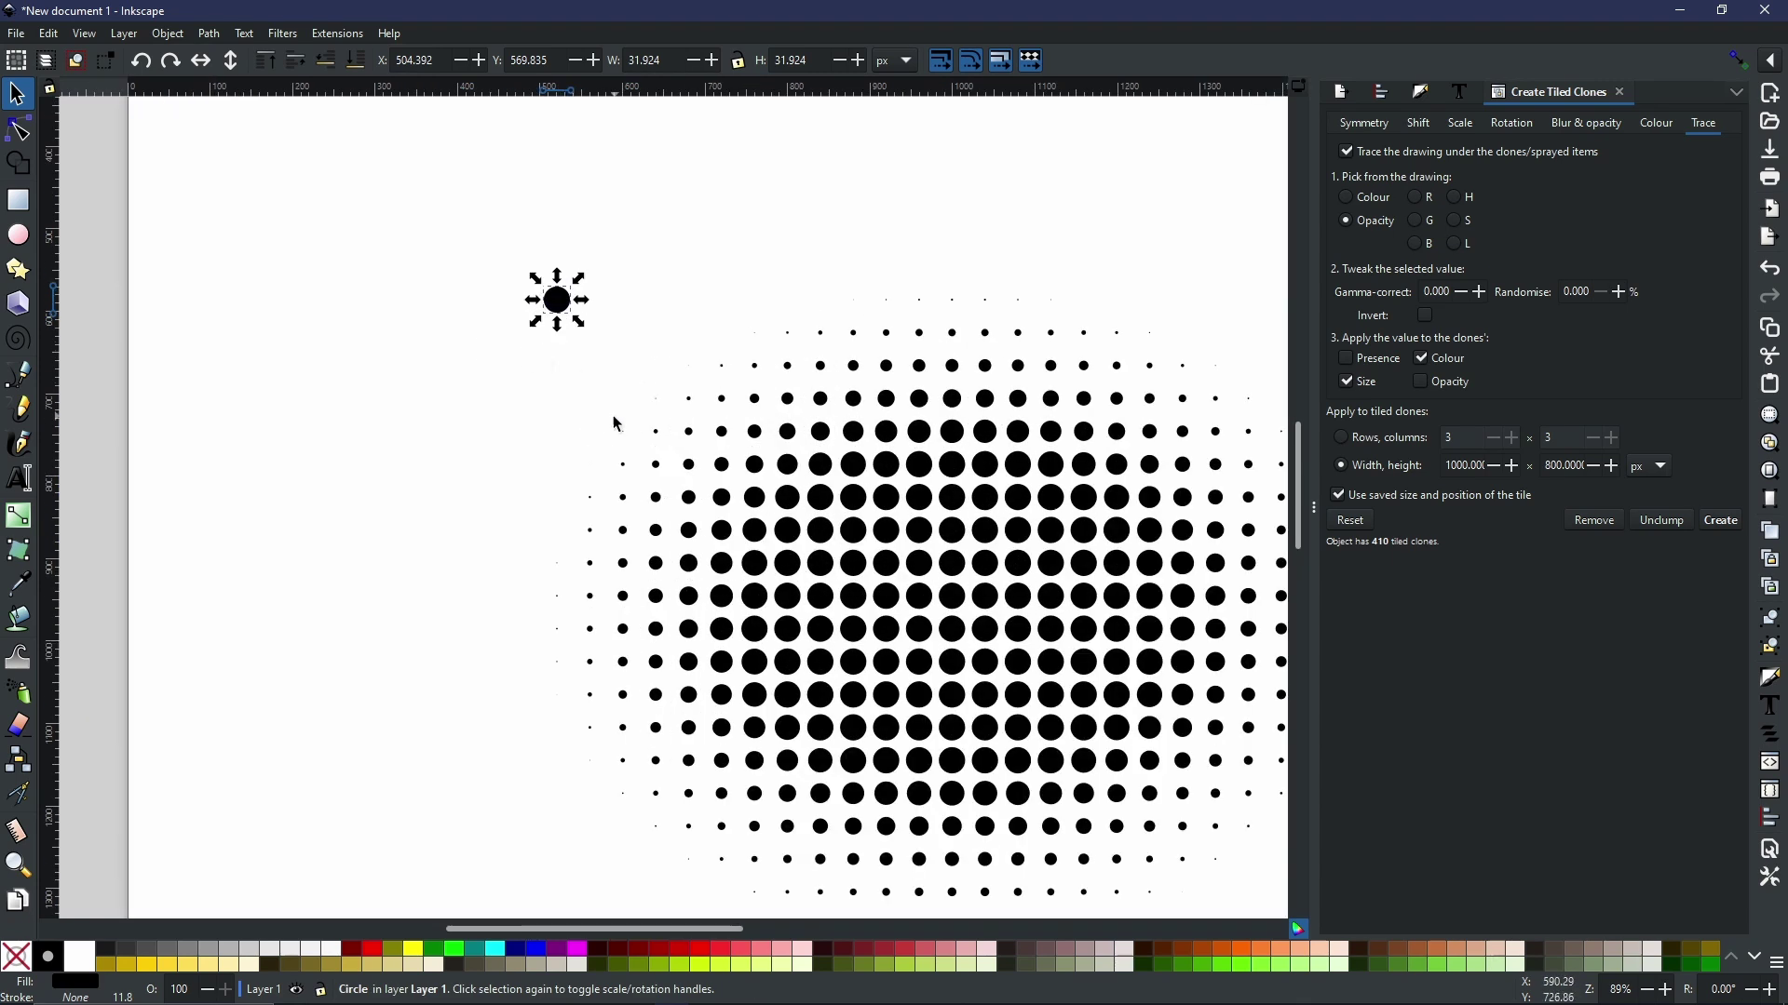
scroll(509, 426, "right", 2)
scroll(509, 427, "right", 3)
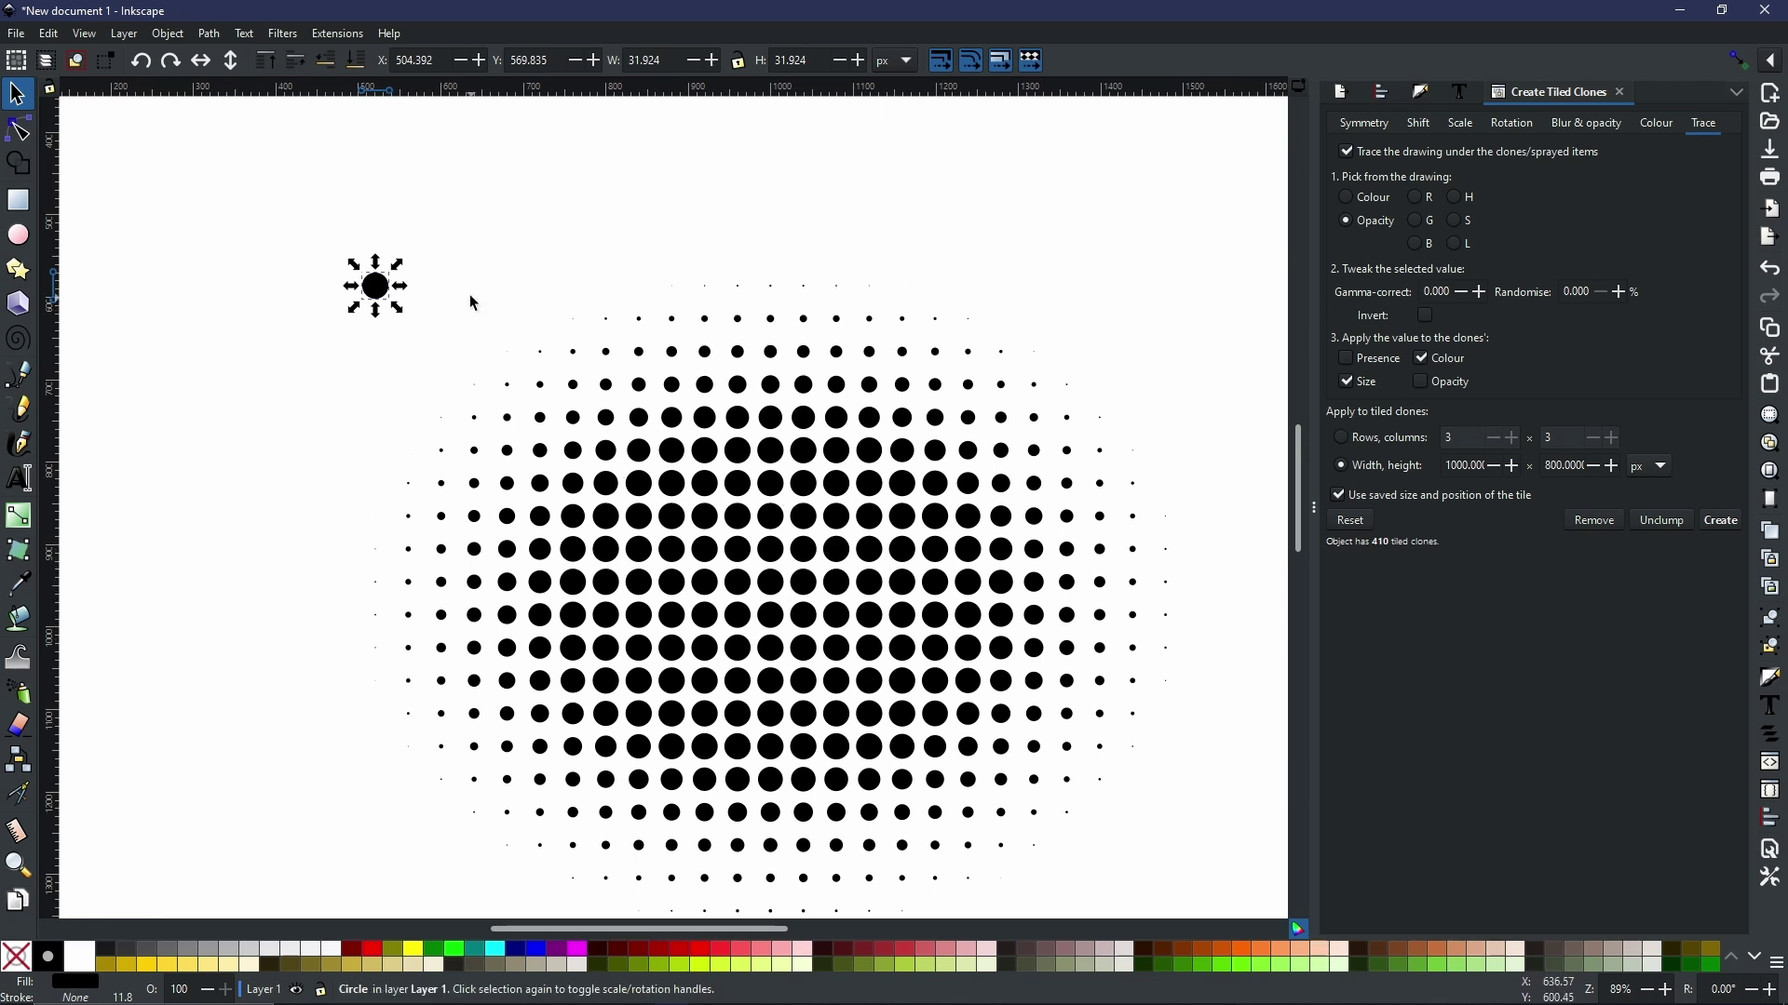
Step: Enlarge the source circle to about 82 px and colour it and all clones cyan
left_click_drag(410, 318, 410, 326)
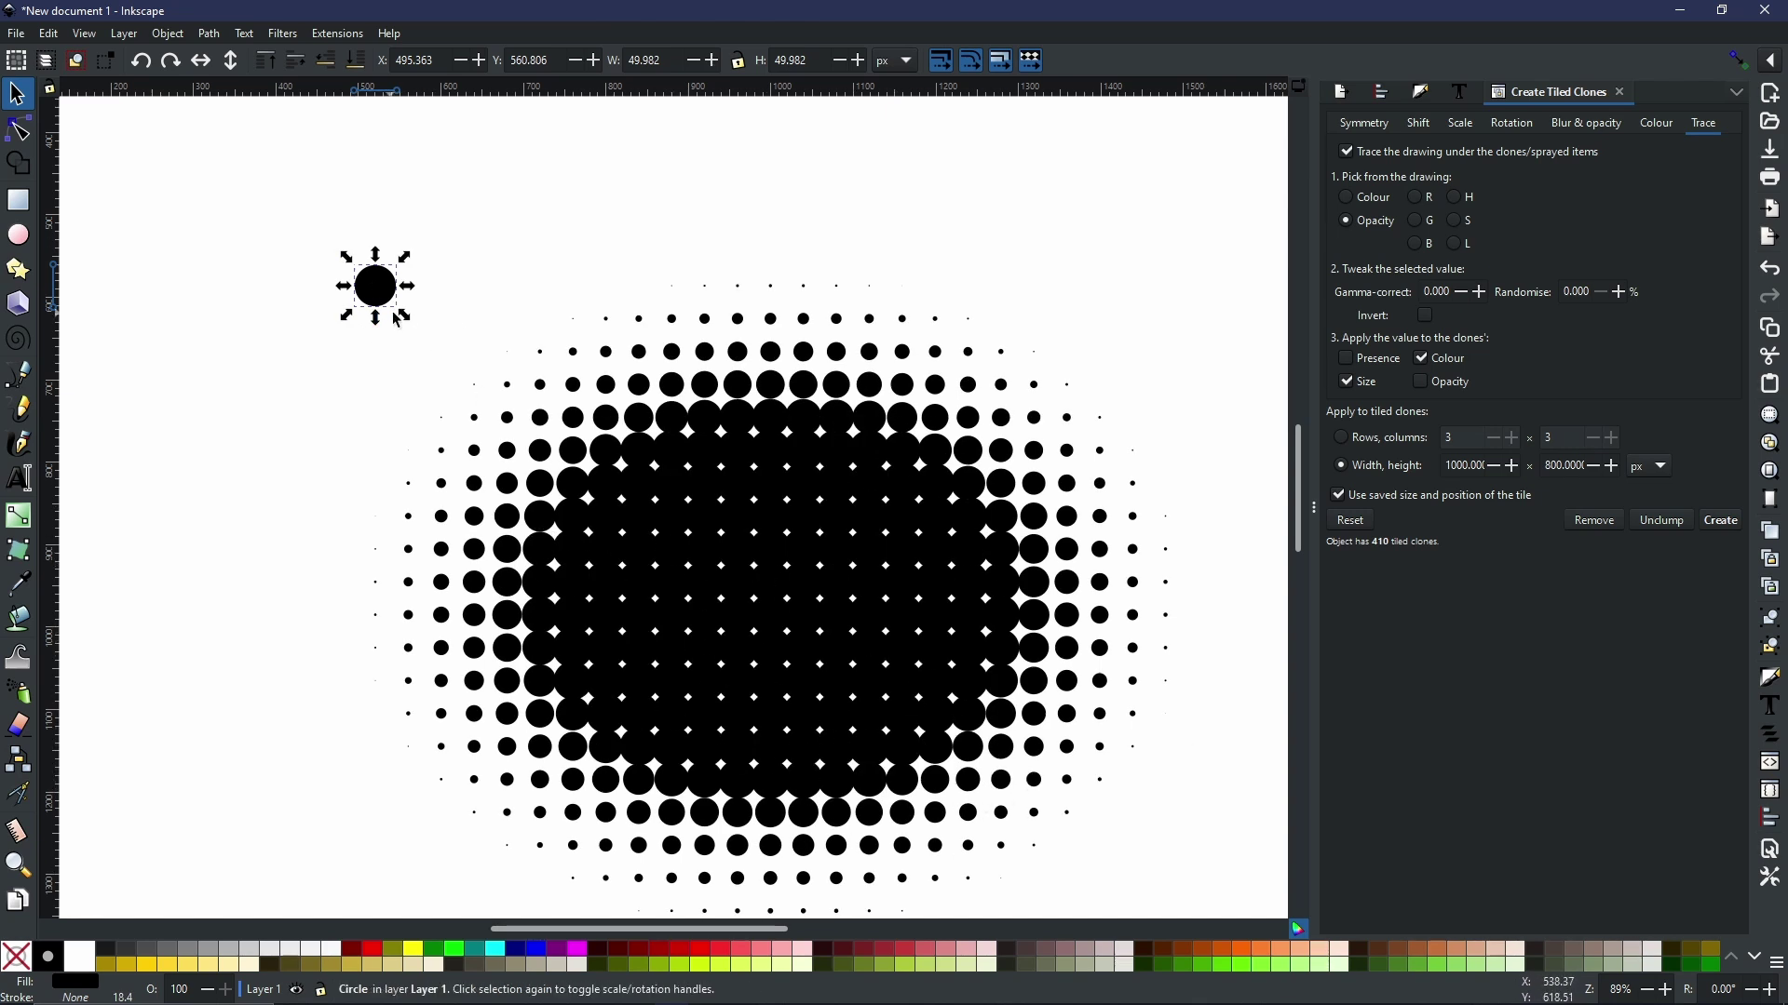
left_click_drag(406, 319, 422, 329)
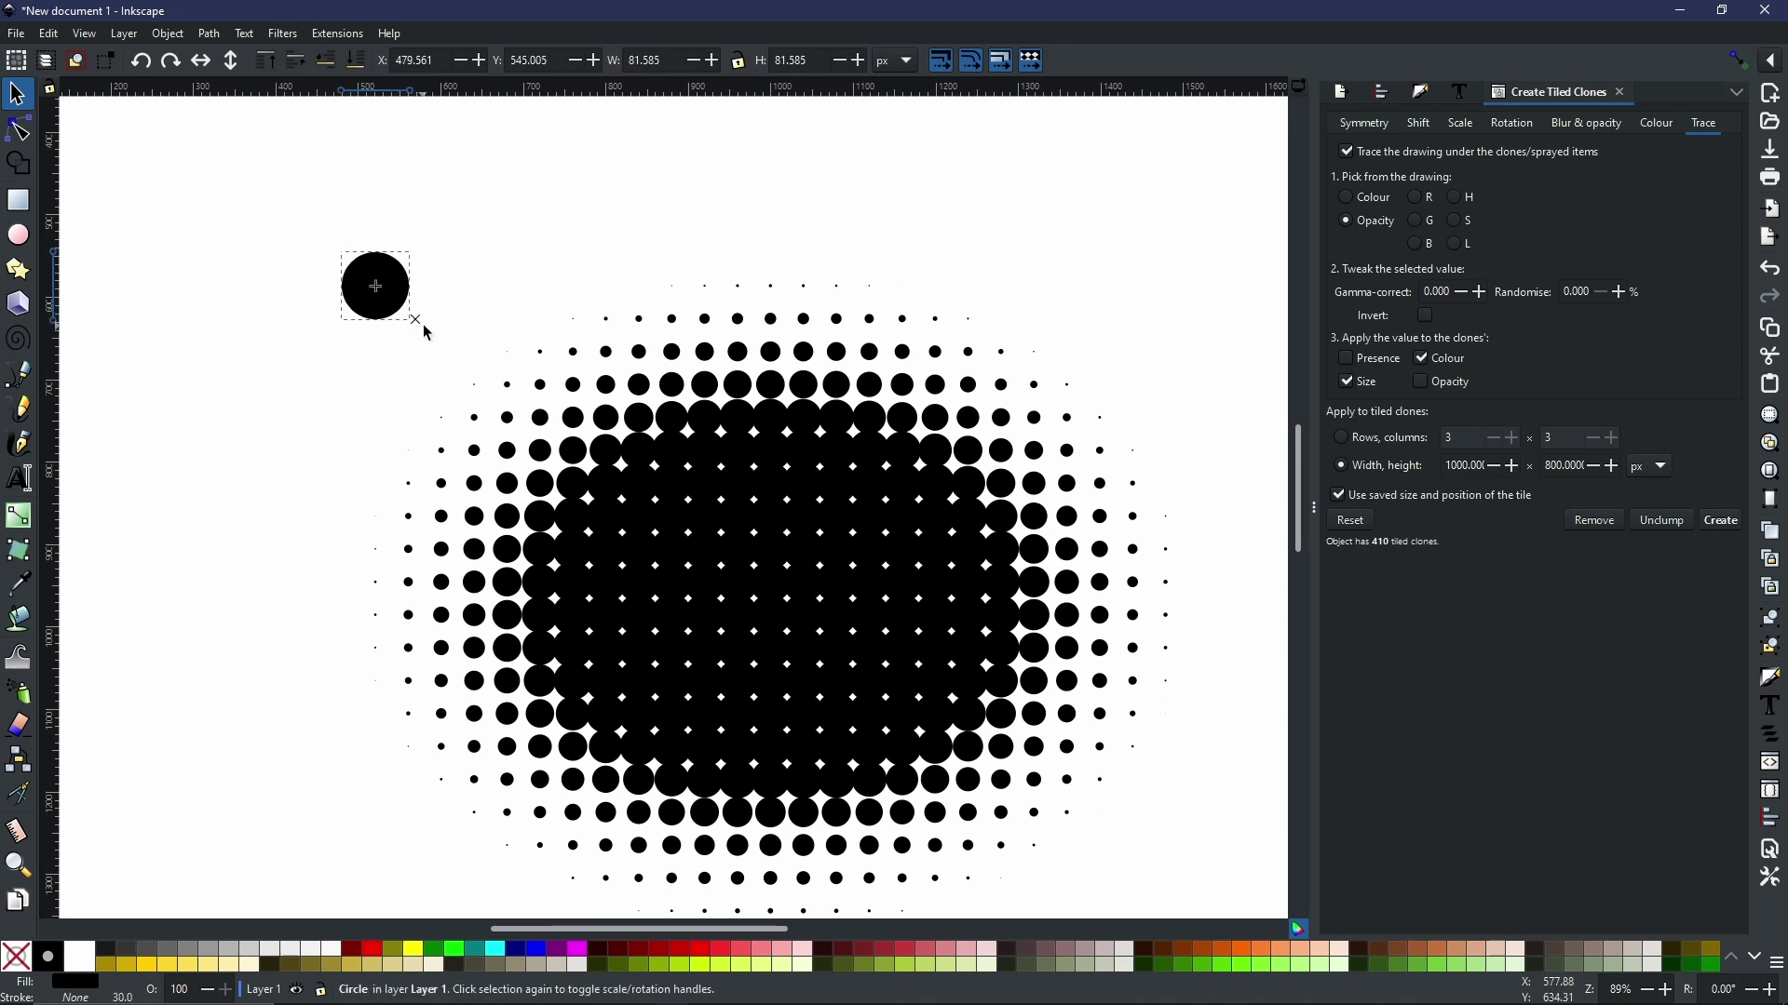
left_click(378, 950)
left_click(418, 950)
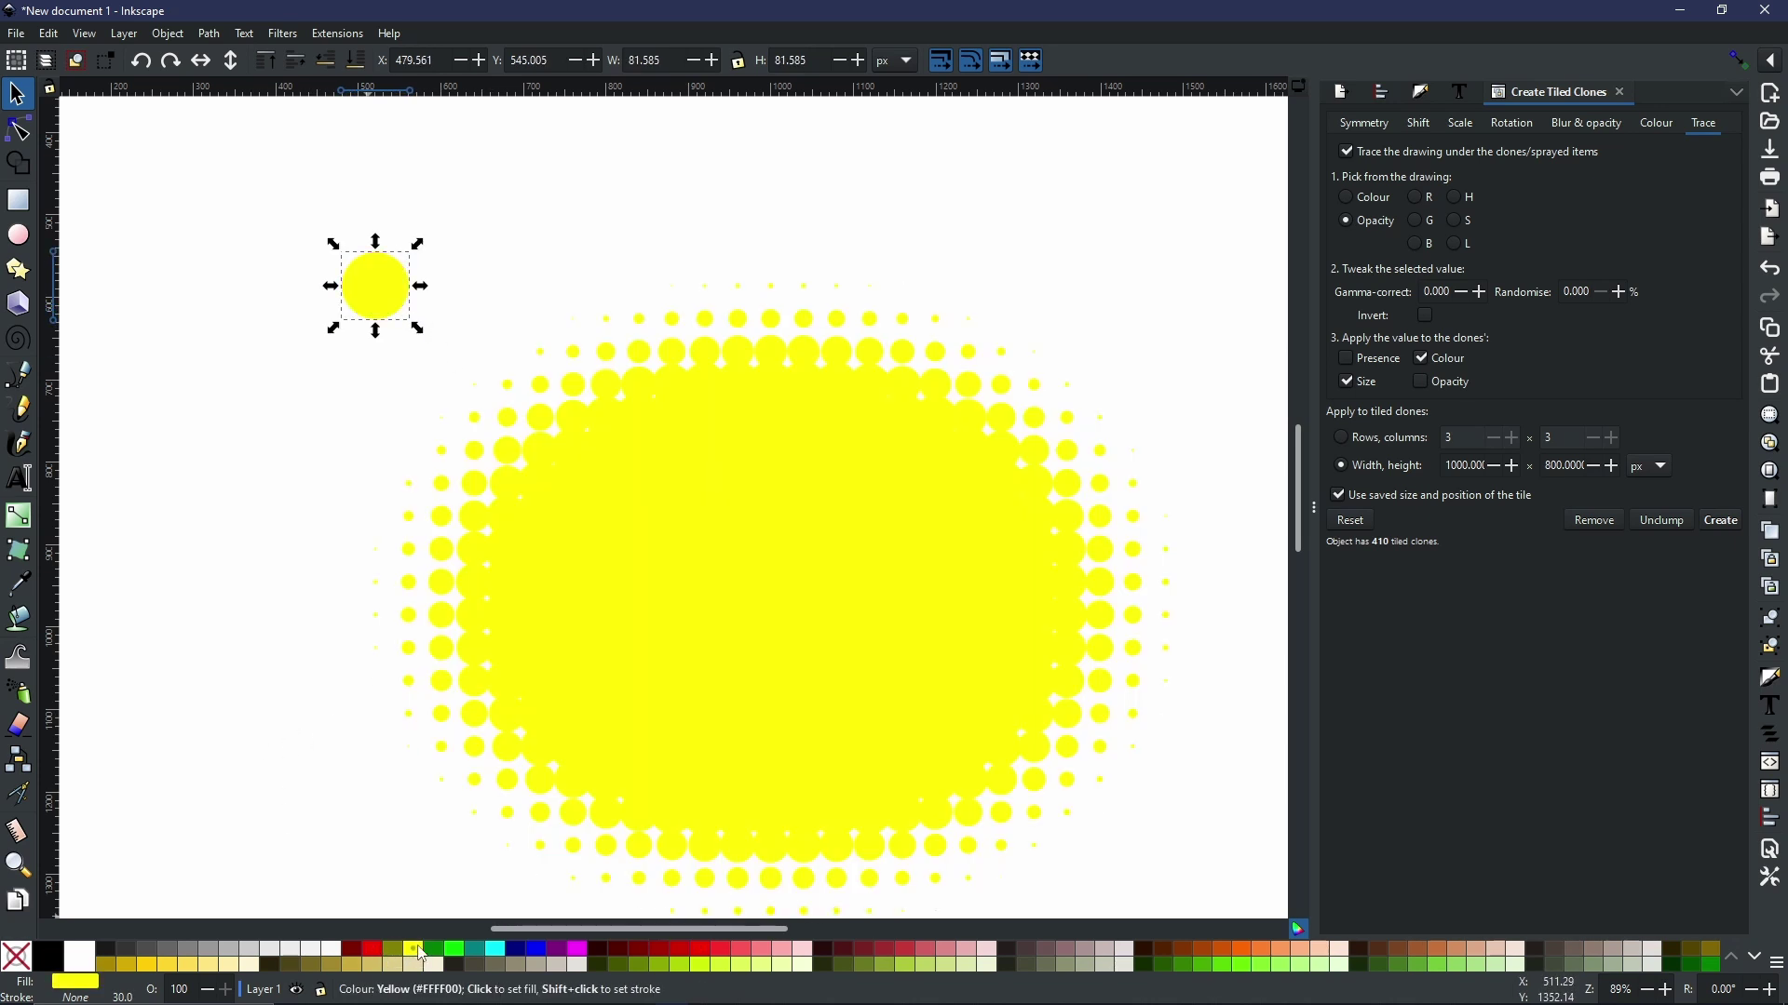
left_click(523, 953)
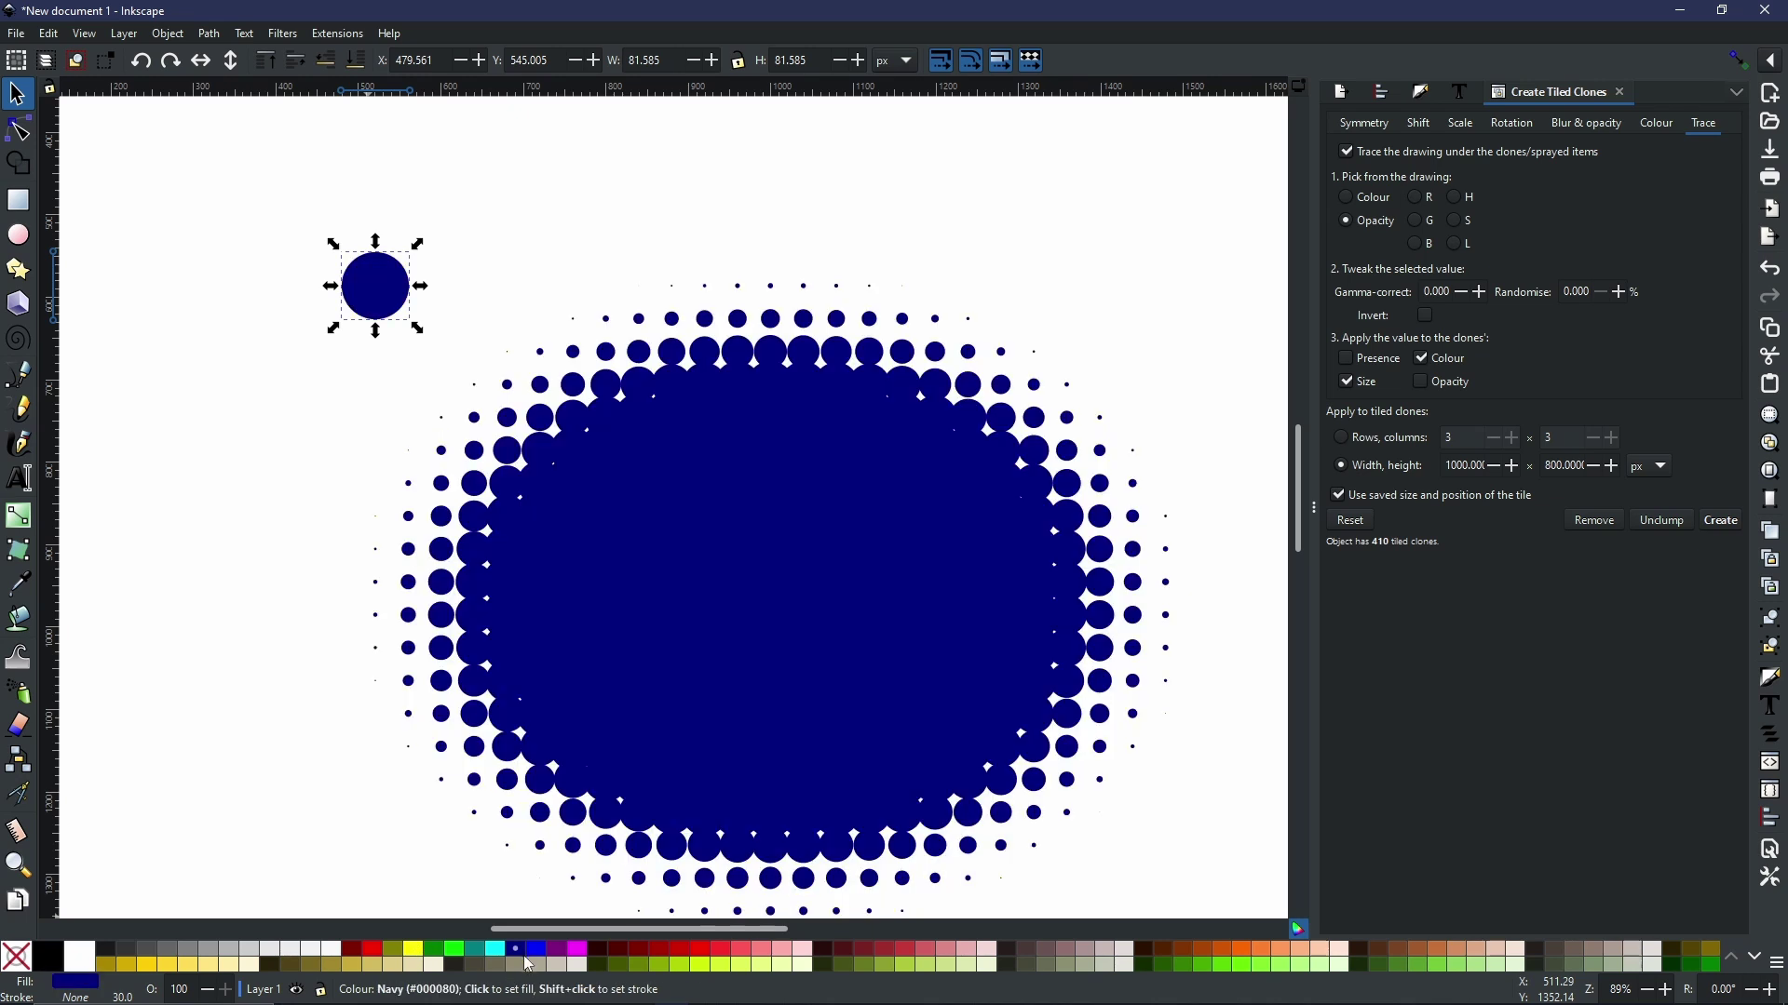
left_click(479, 950)
left_click(499, 957)
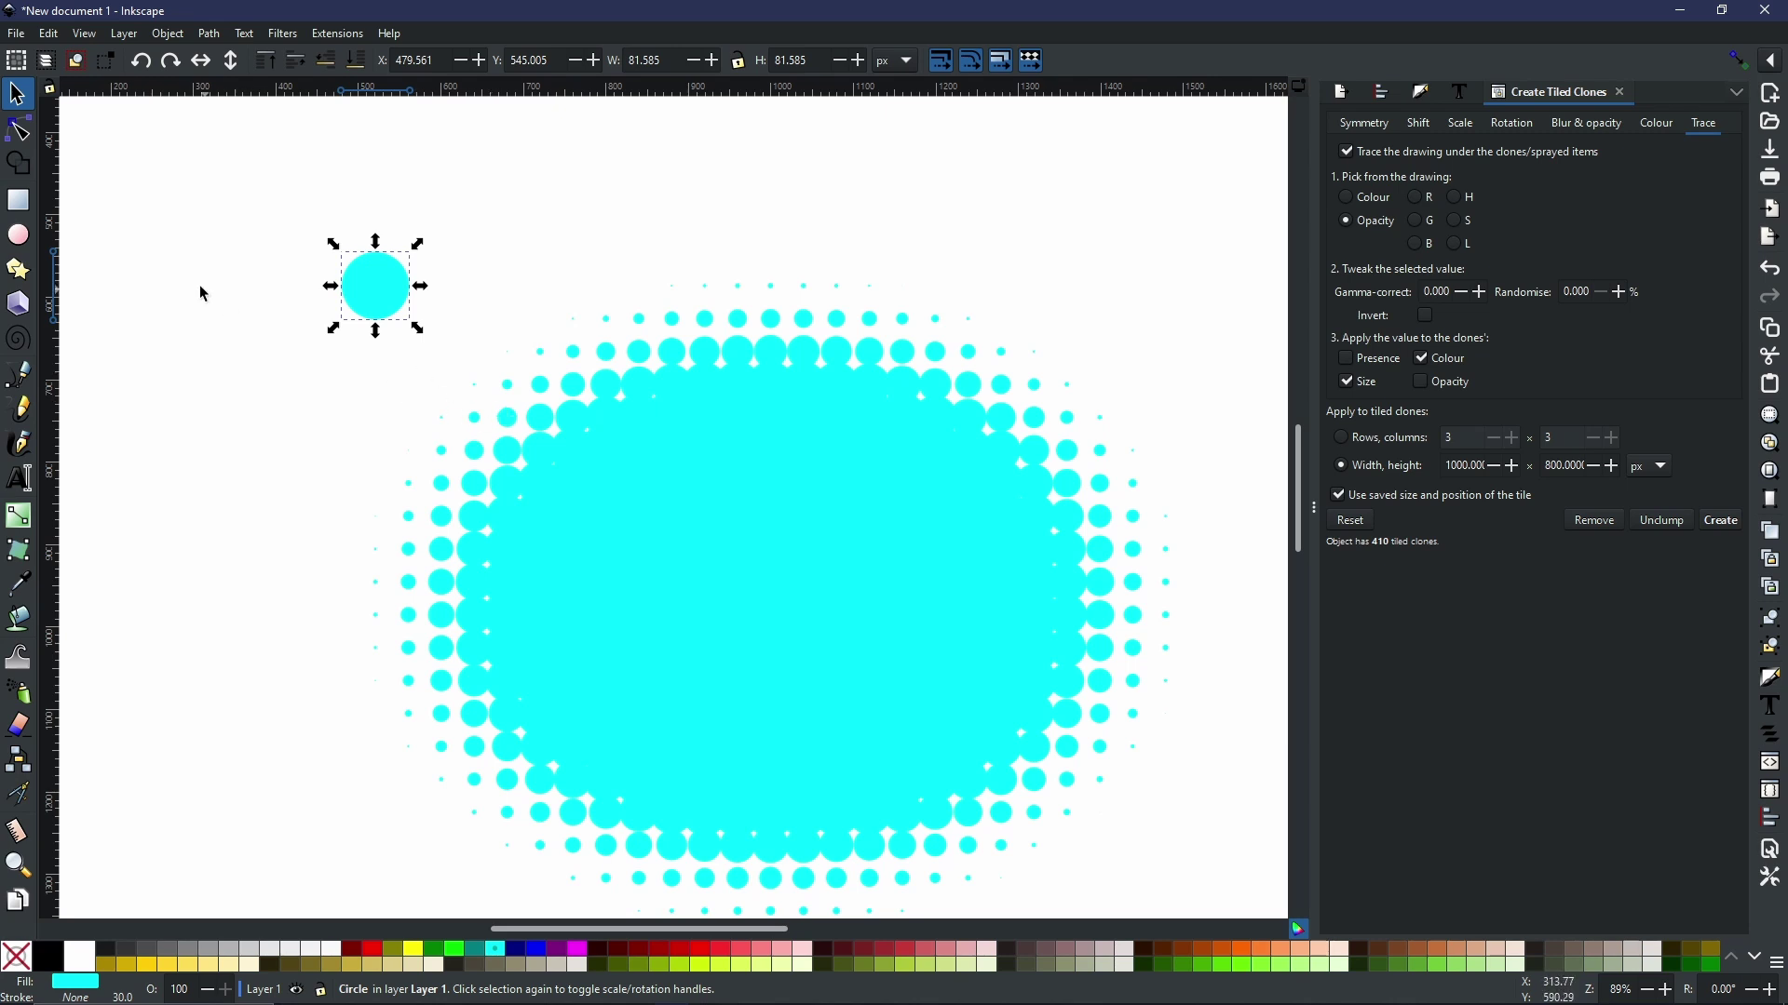
left_click(16, 129)
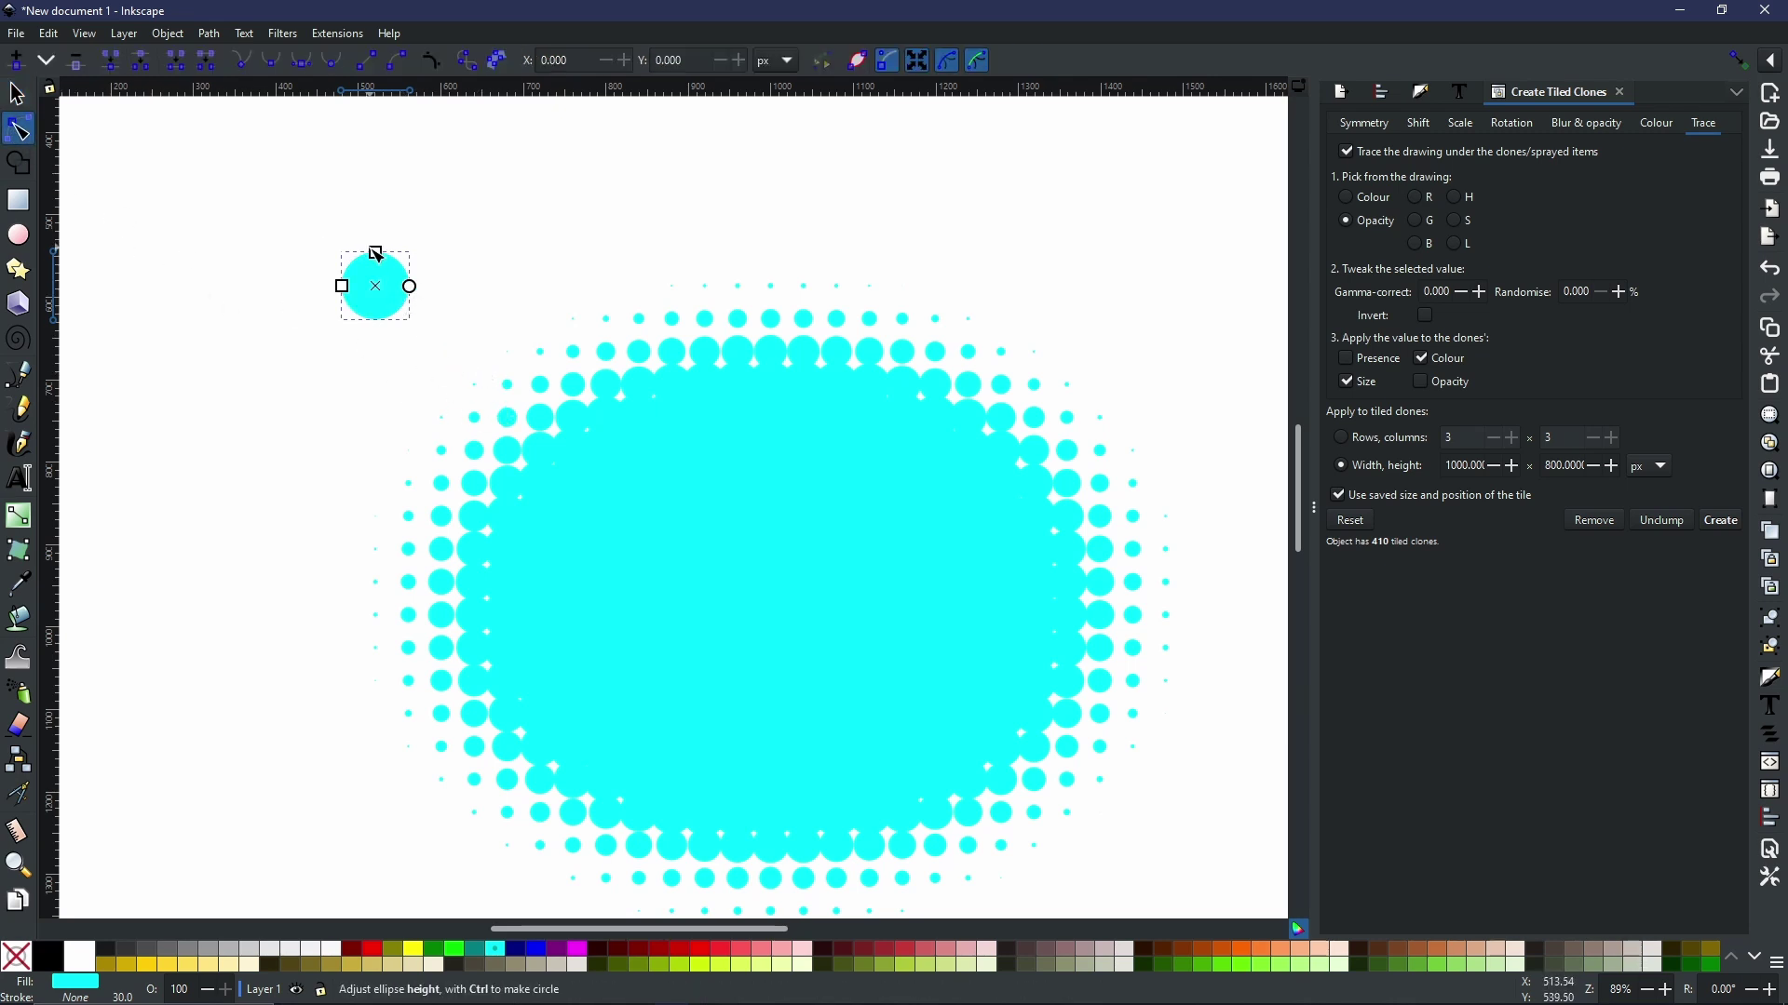
mouse_move(378, 253)
left_mouse_down()
mouse_move(377, 280)
mouse_move(304, 286)
mouse_move(375, 221)
left_mouse_up()
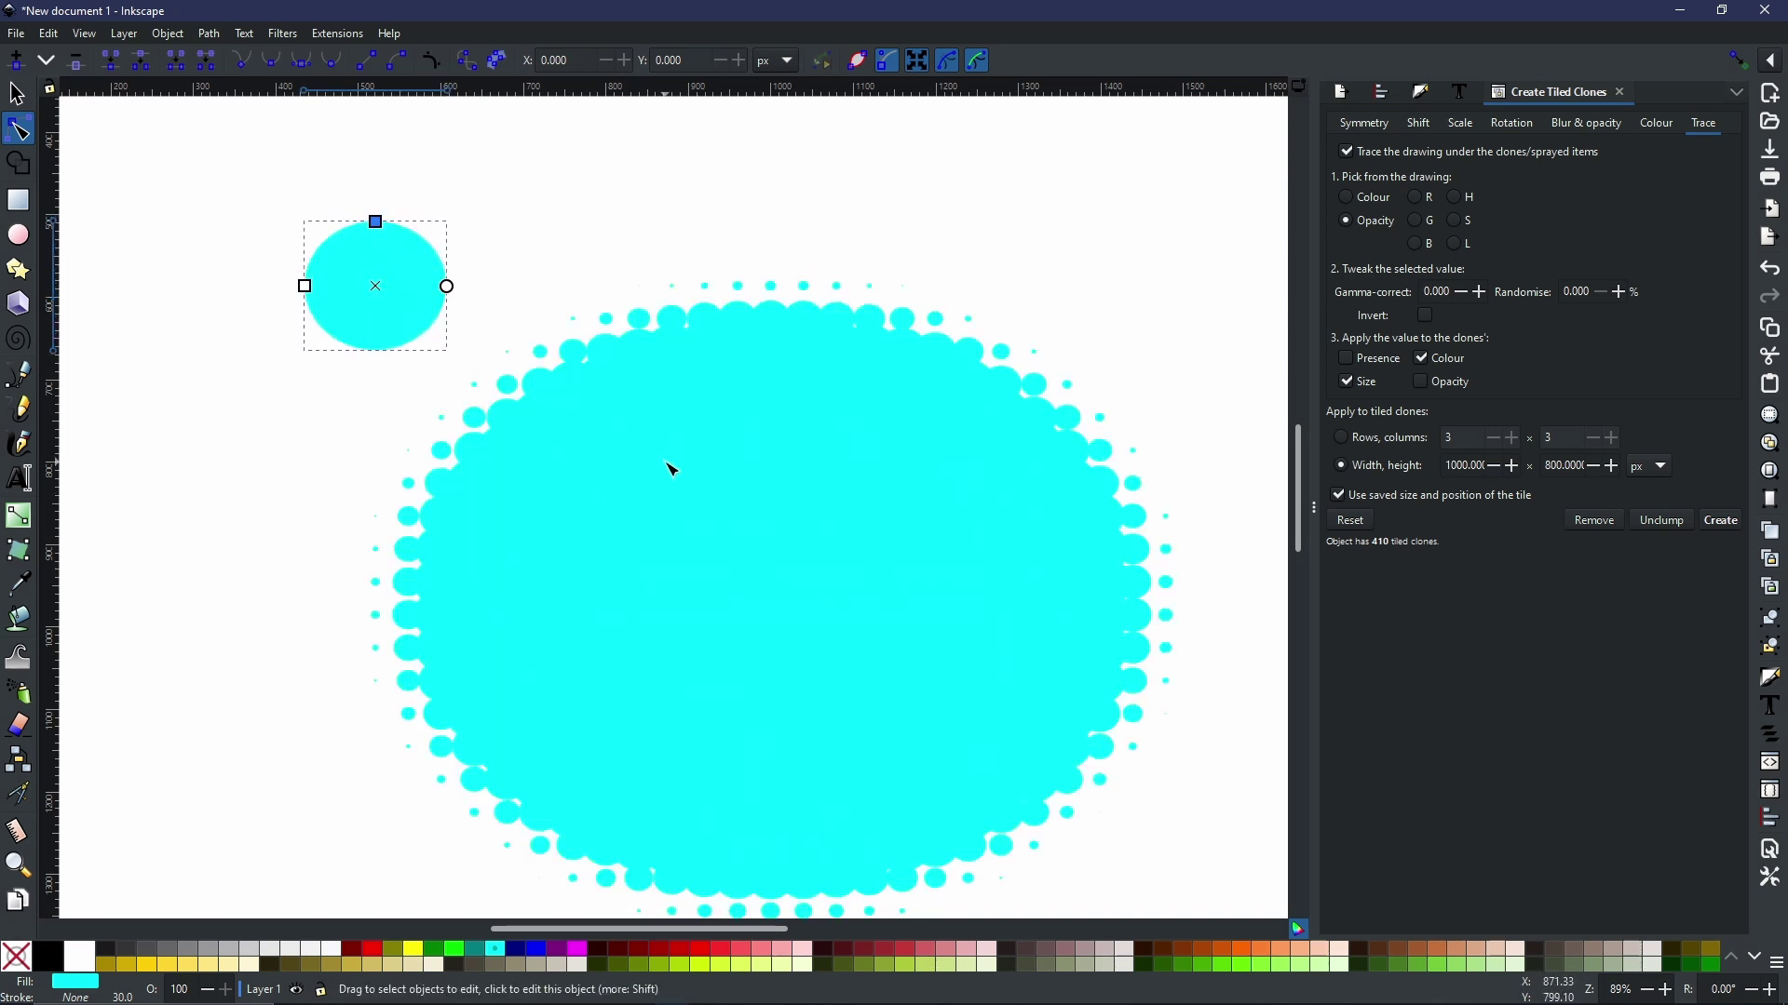
mouse_move(305, 286)
left_mouse_down()
mouse_move(415, 251)
mouse_move(366, 222)
mouse_move(354, 344)
left_mouse_up()
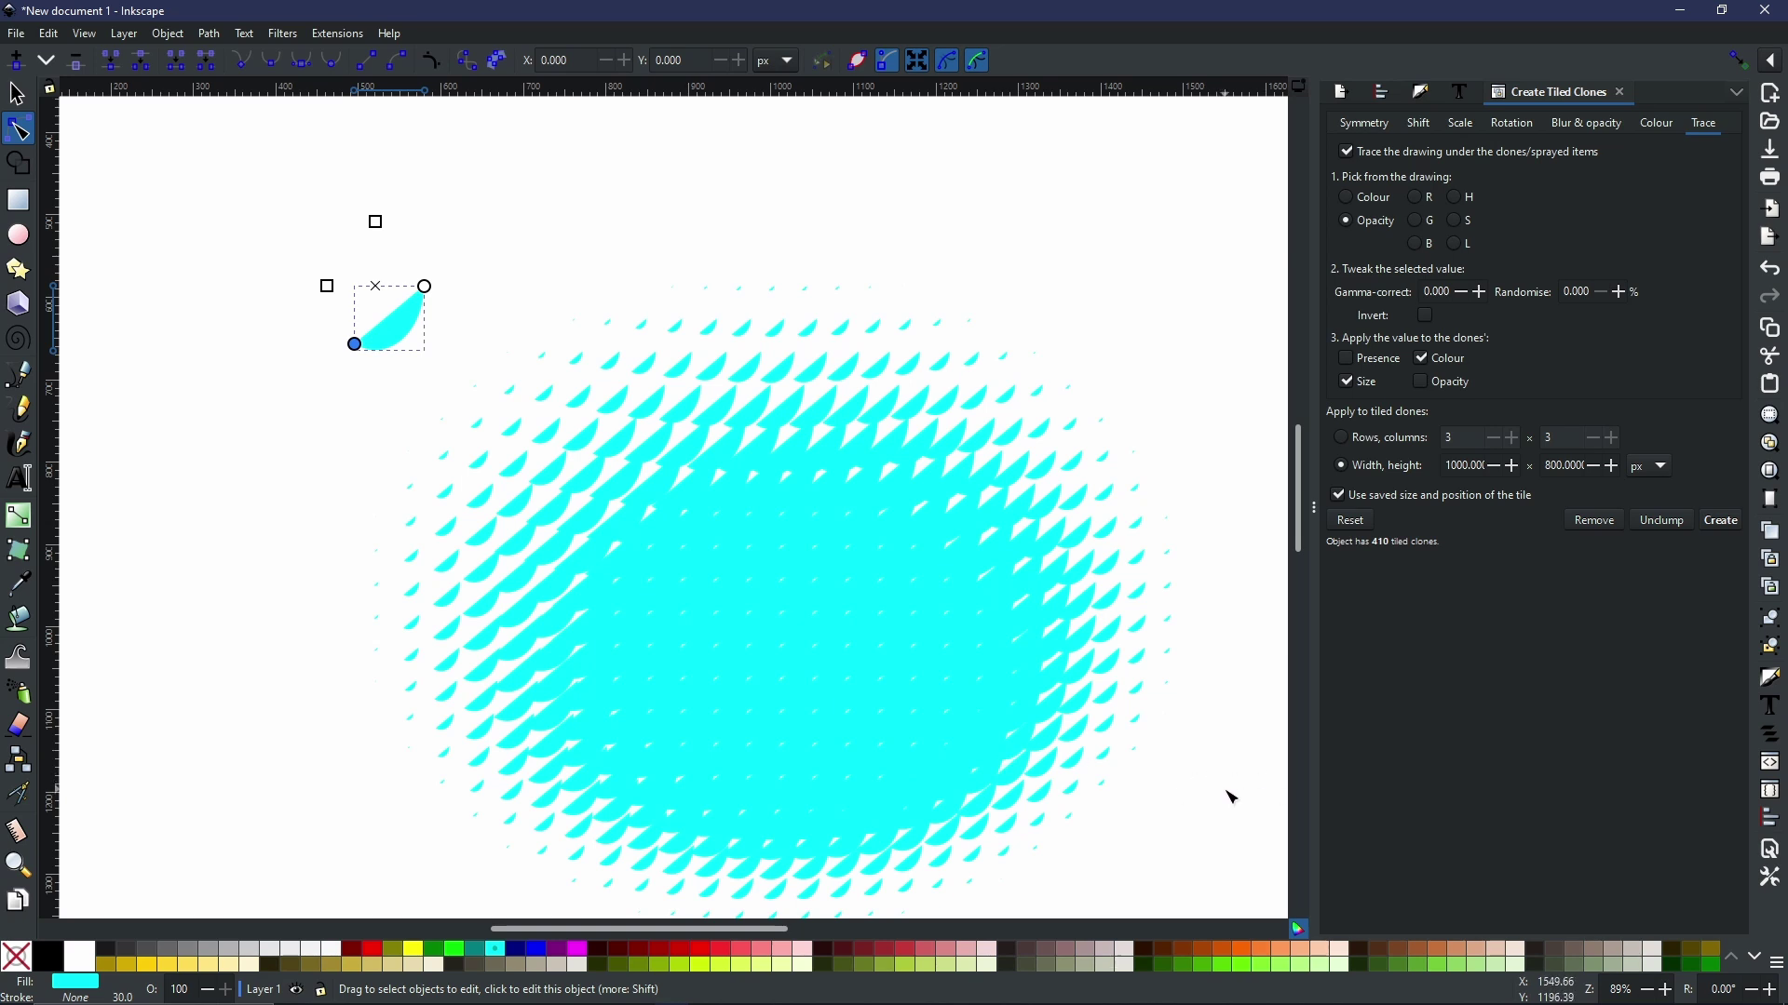
key("ctrl+z")
key("ctrl+z")
key("ctrl+z")
key("ctrl+z")
key("ctrl+z")
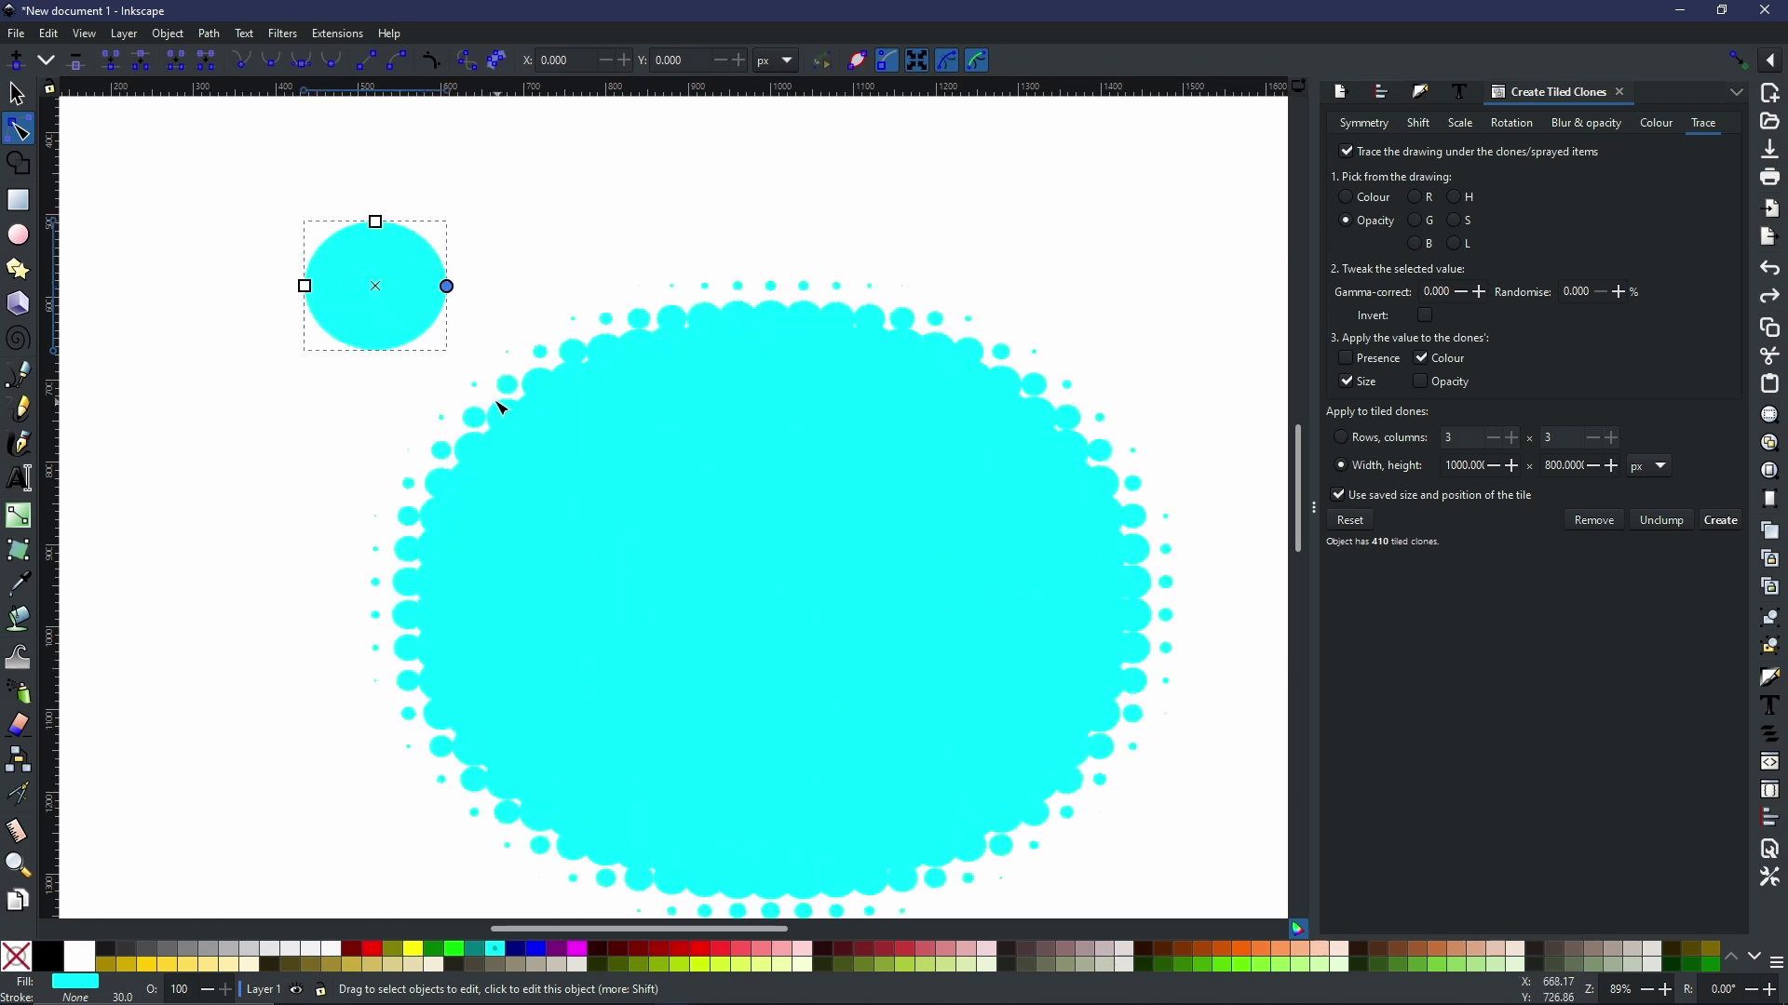
key("ctrl+z")
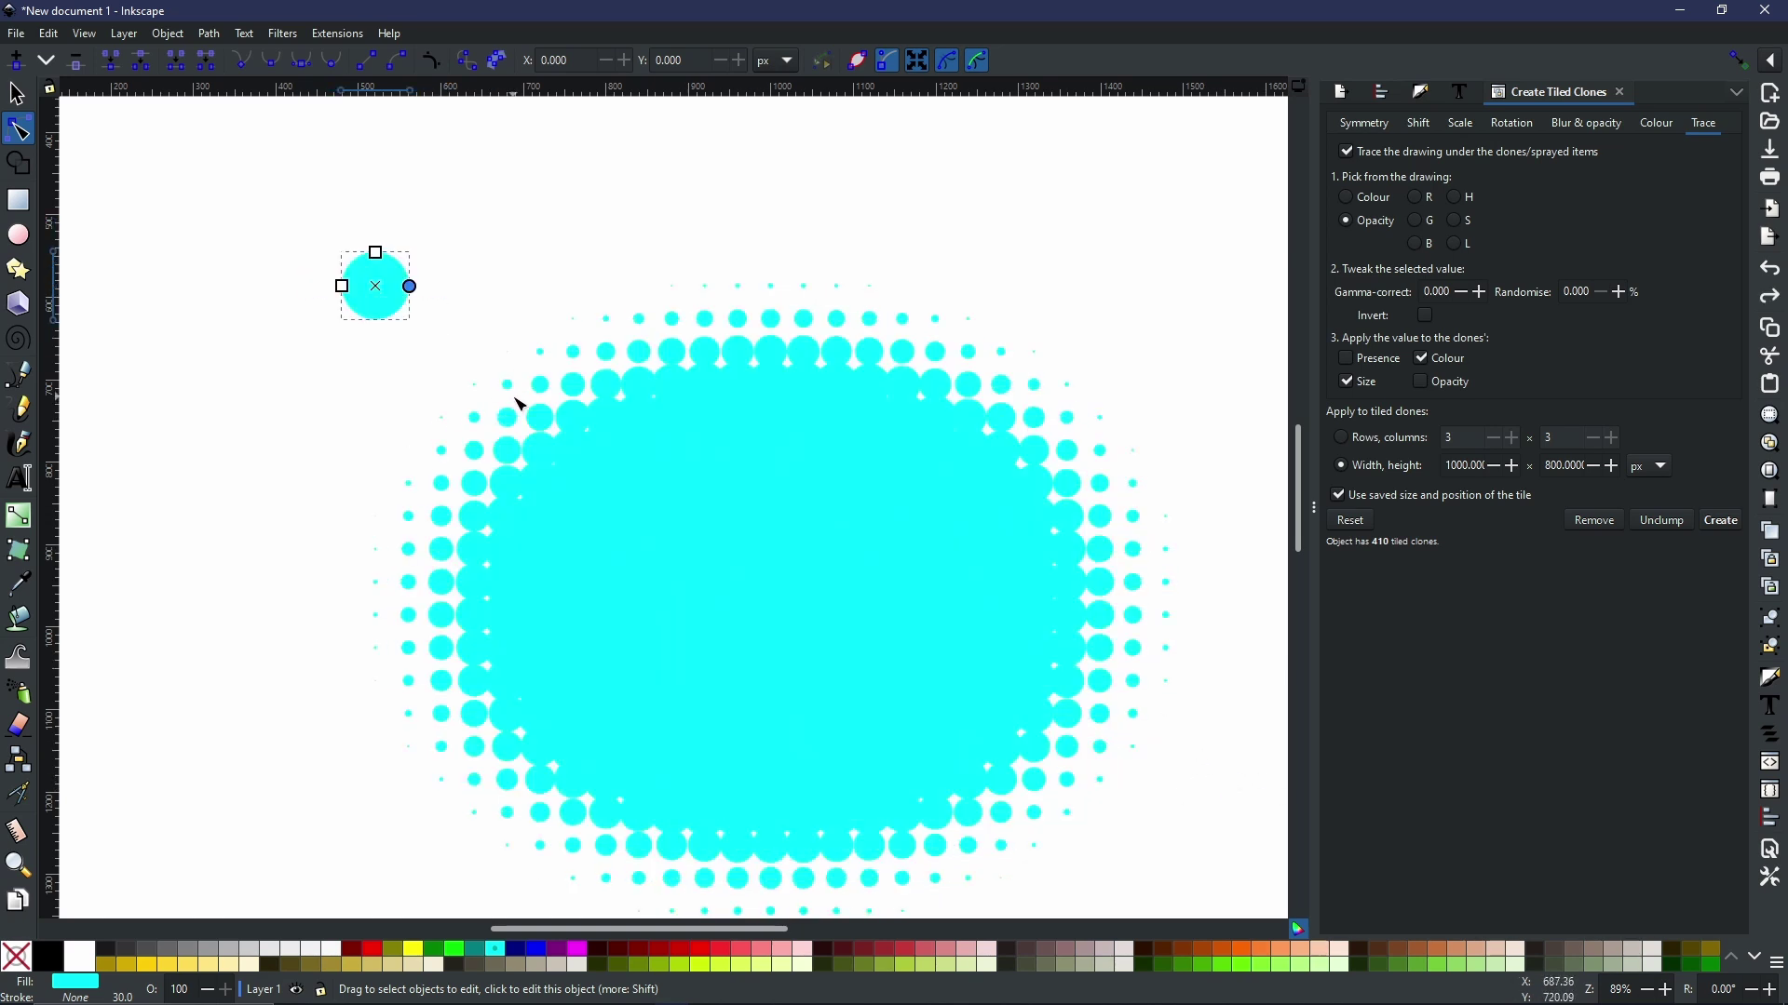
key("ctrl+z")
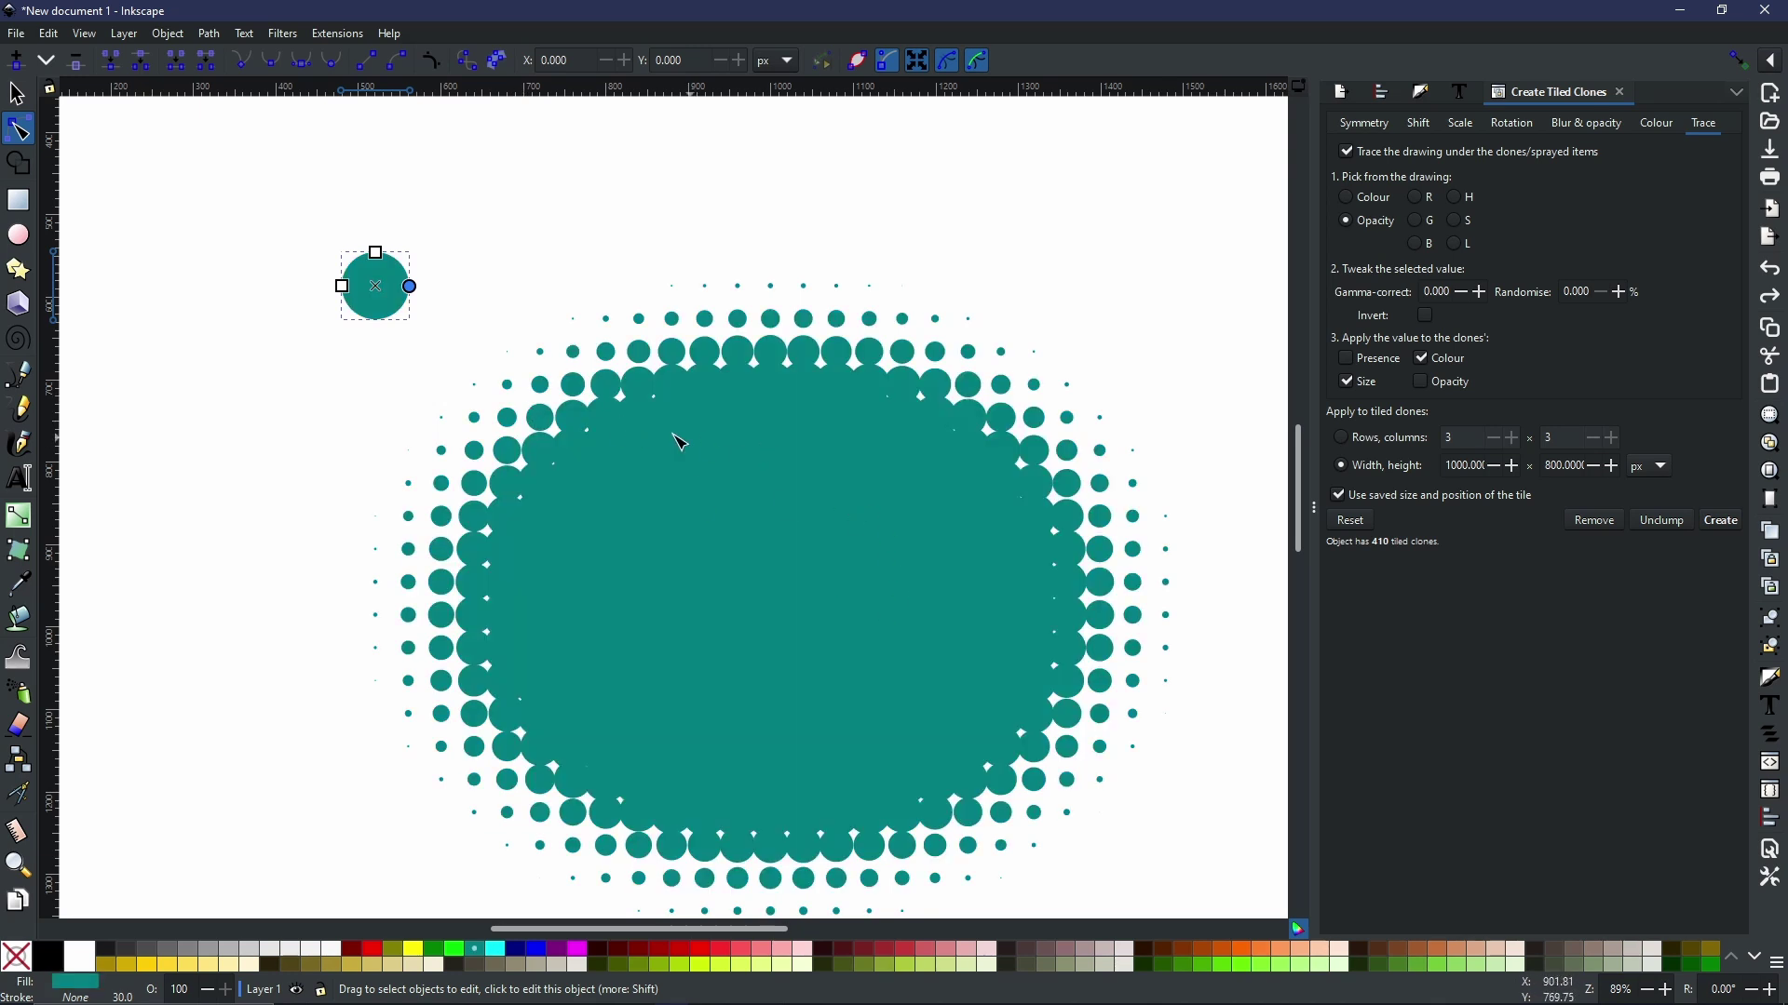
key("ctrl+shift+z")
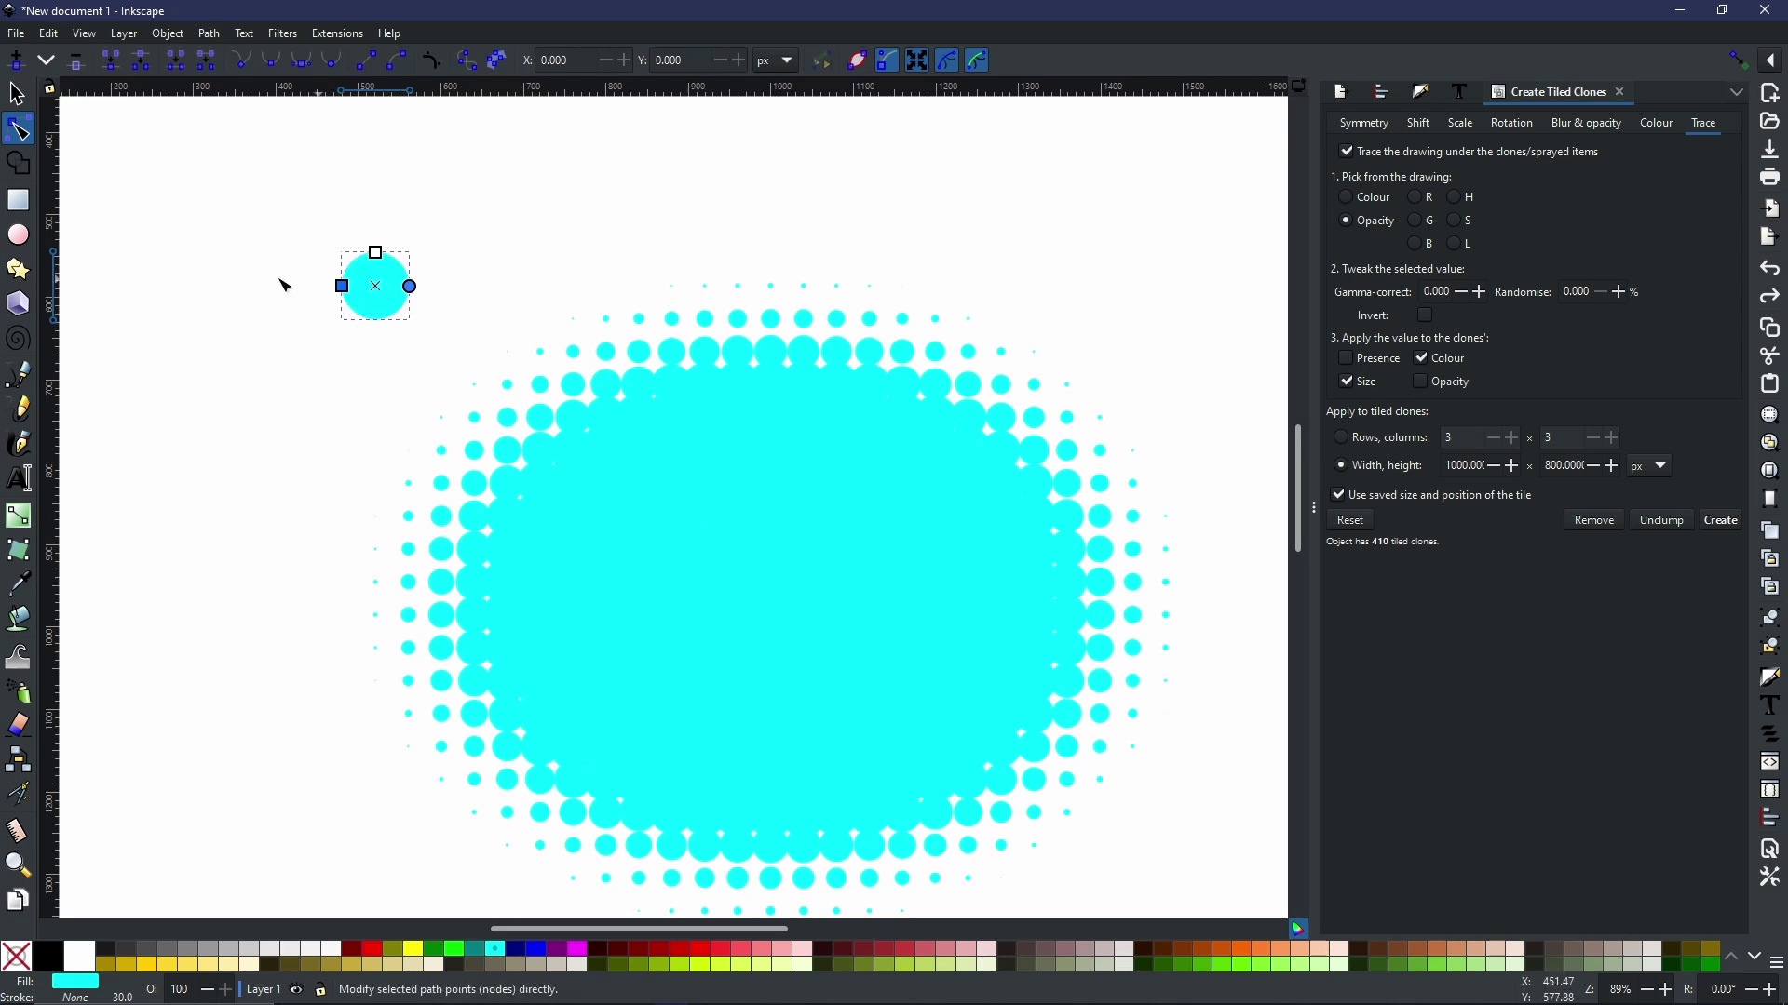
Step: Scale the source circle down to 47.725 px so the halftone dots shrink apart
left_click(17, 93)
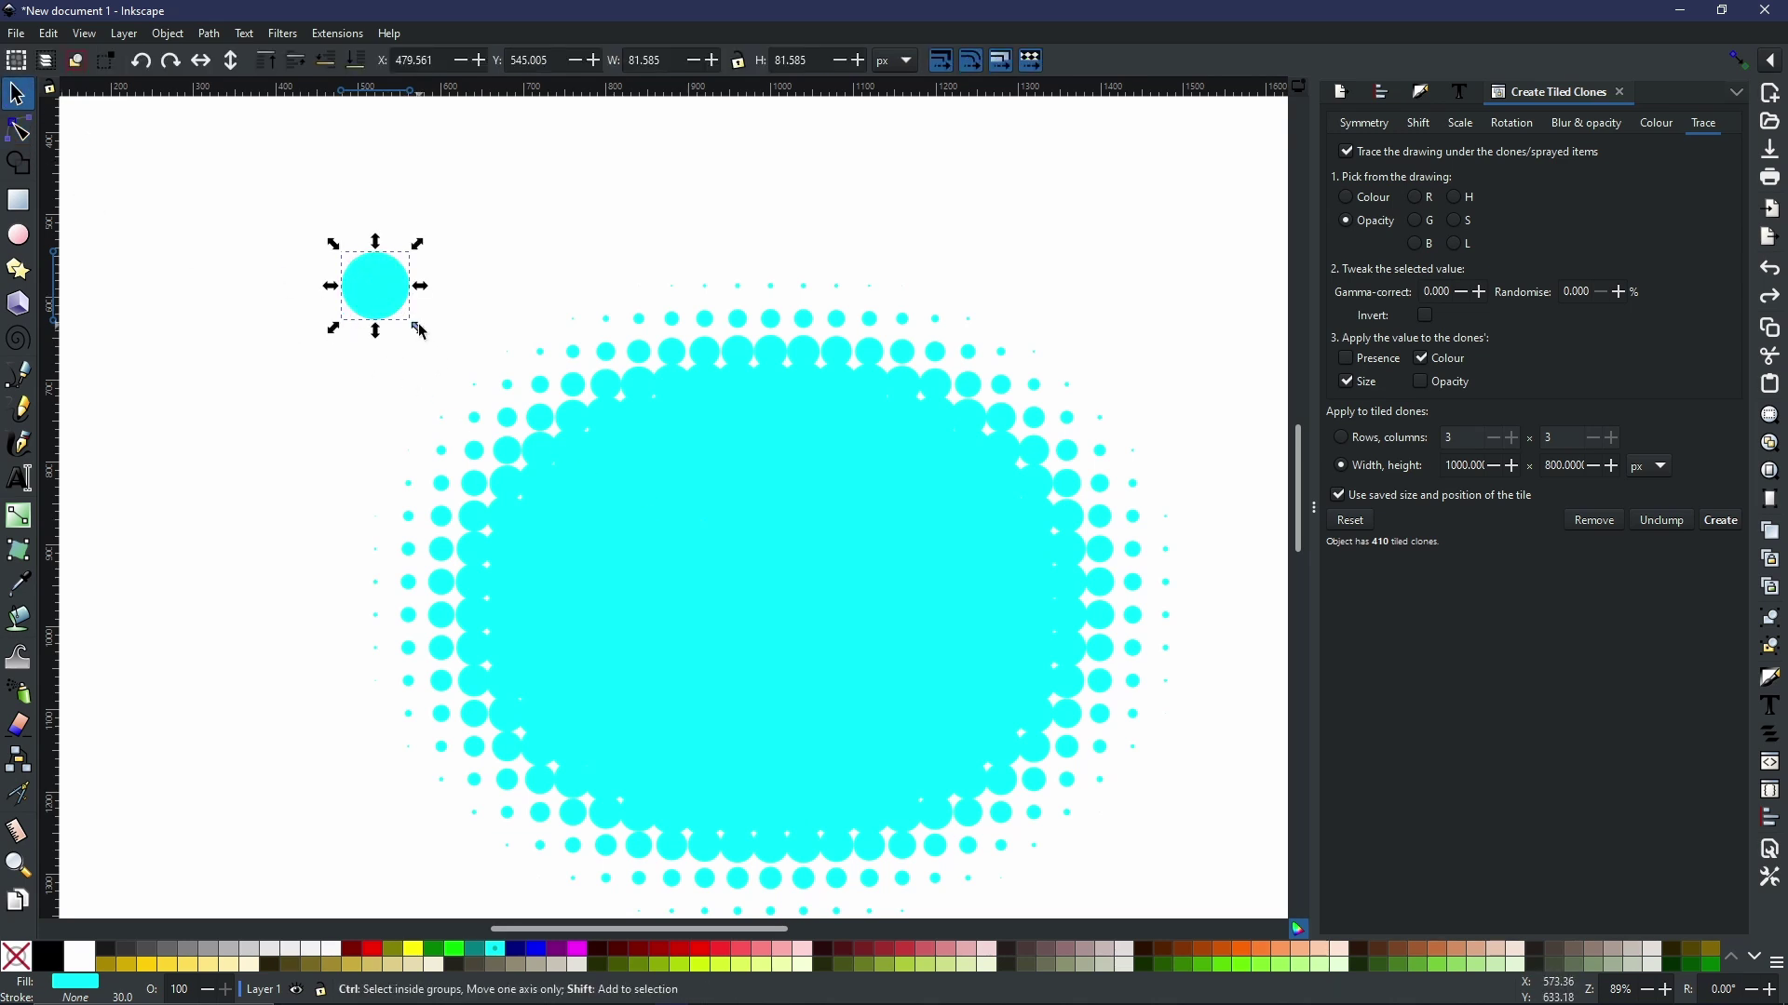
left_click_drag(418, 332, 406, 316)
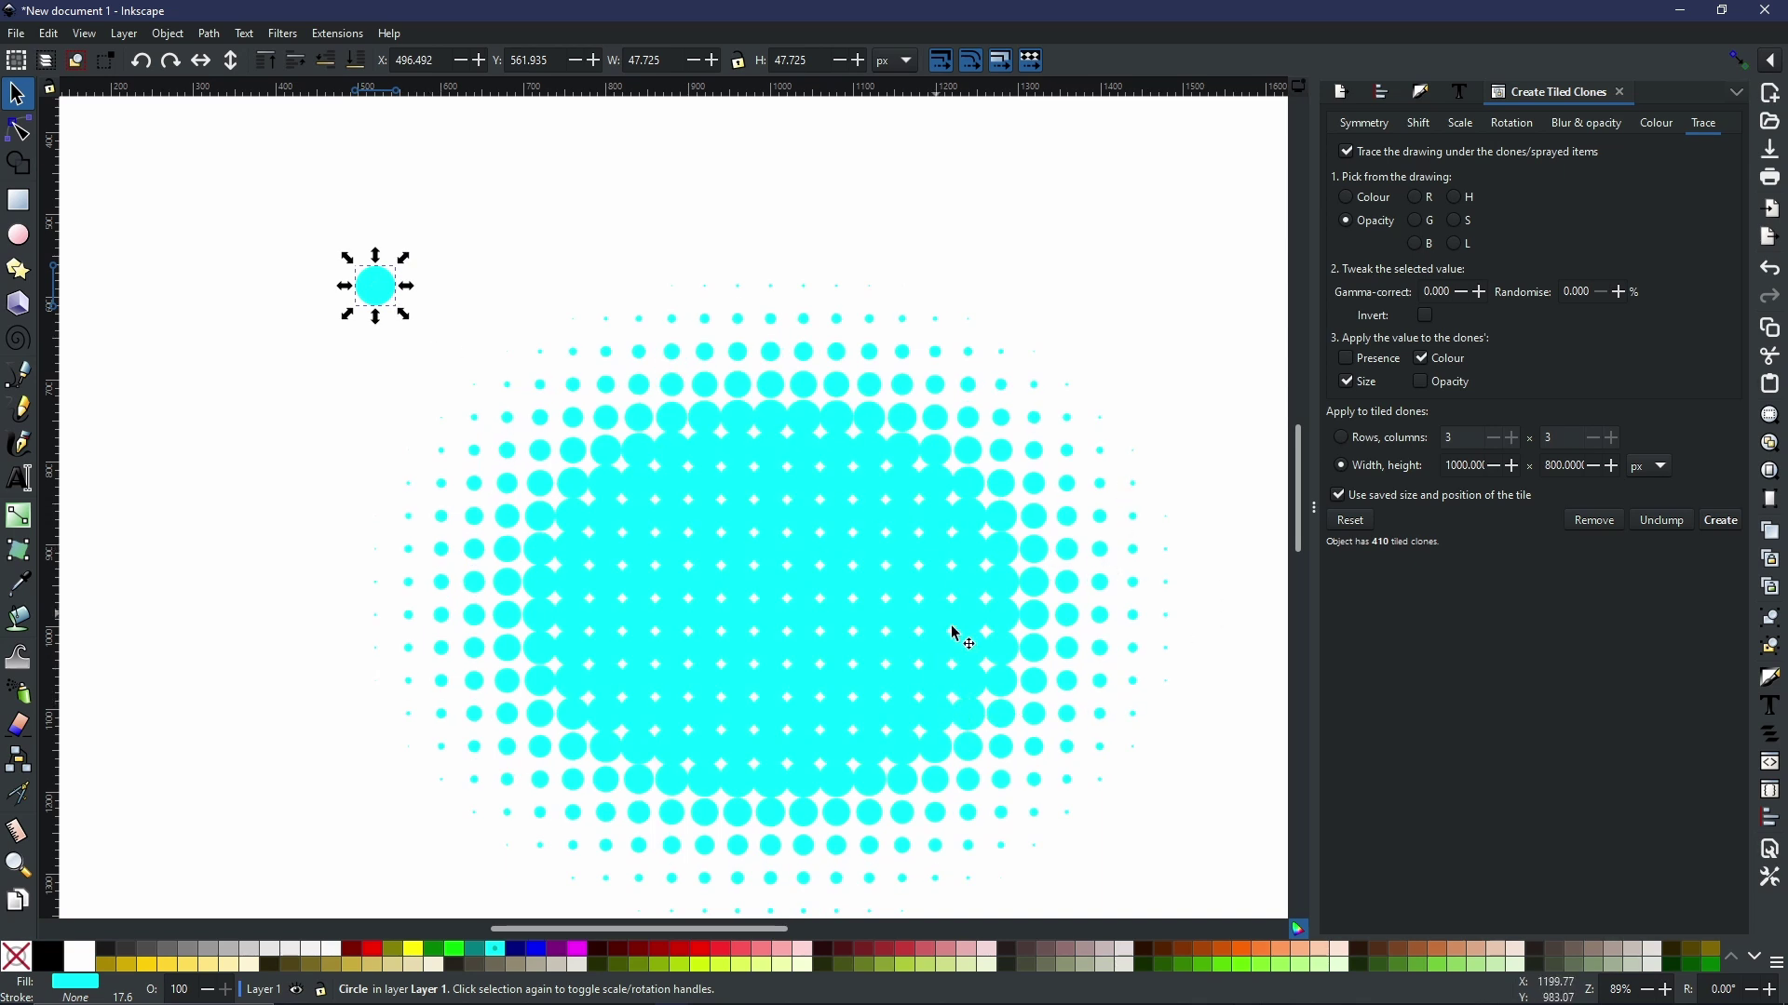
Step: Move the BPG logo over the halftone dots, raise it to the top, and nudge it upward
scroll(800, 573, "down", 2, "ctrl")
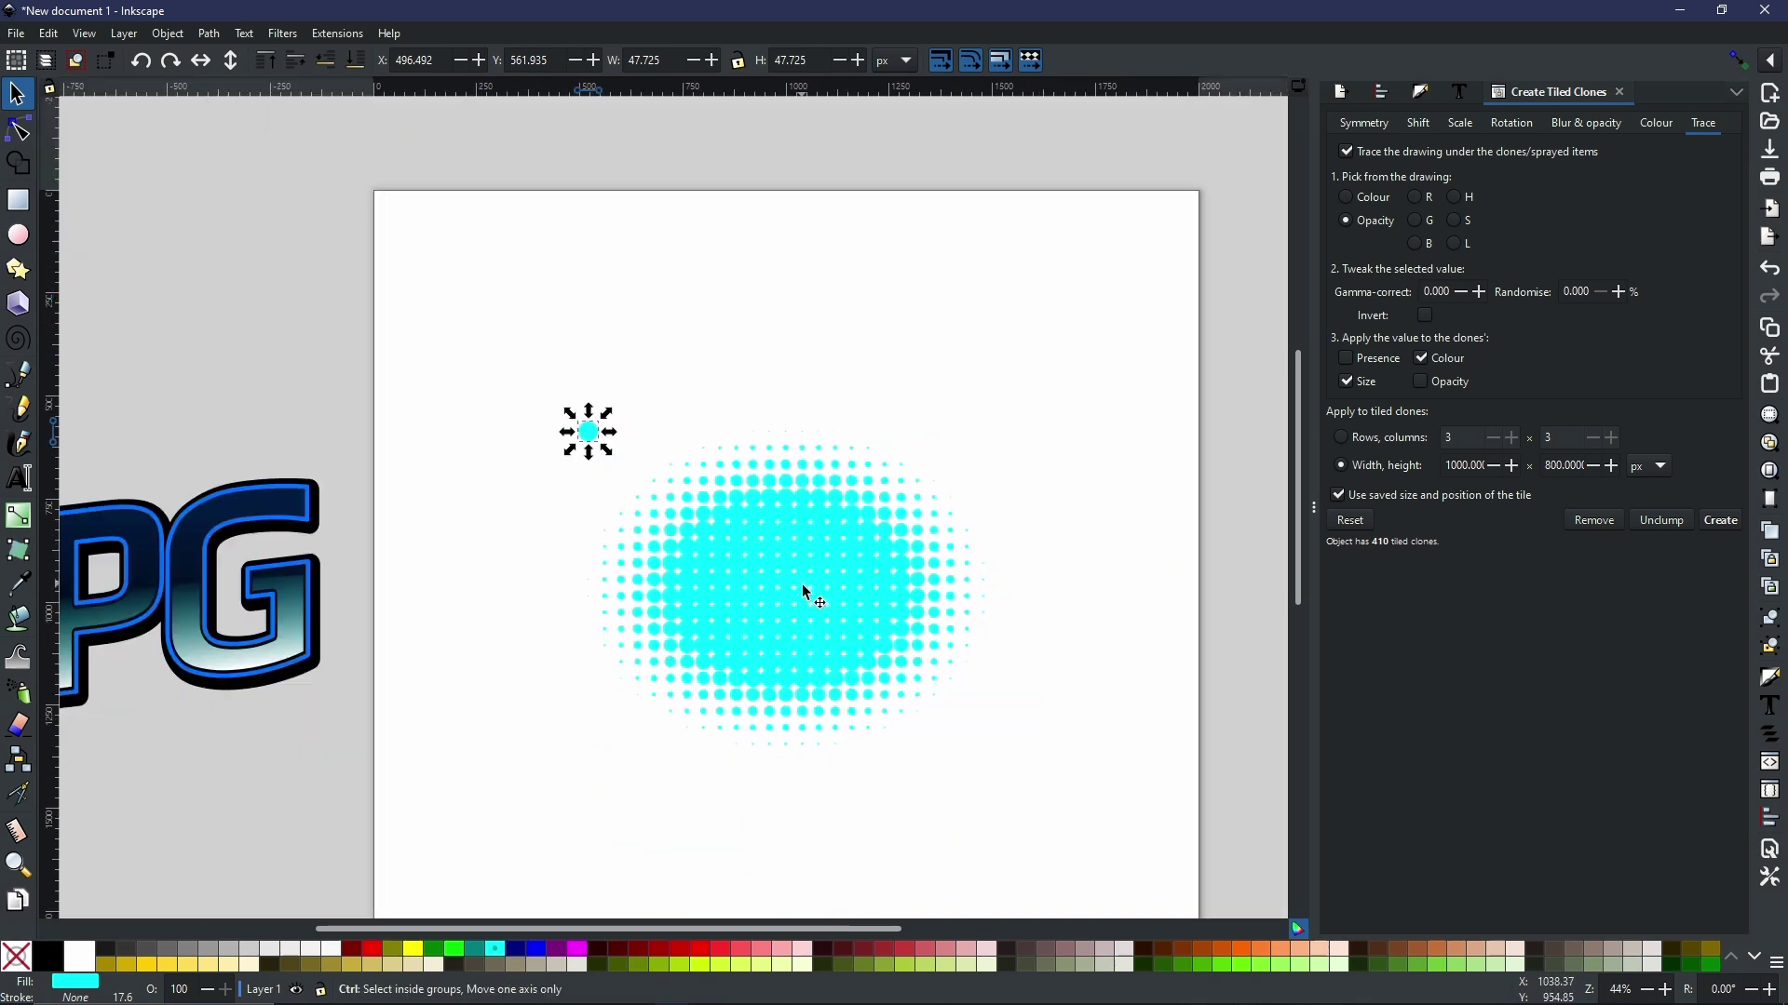
left_click(155, 571)
left_click_drag(155, 571, 849, 662)
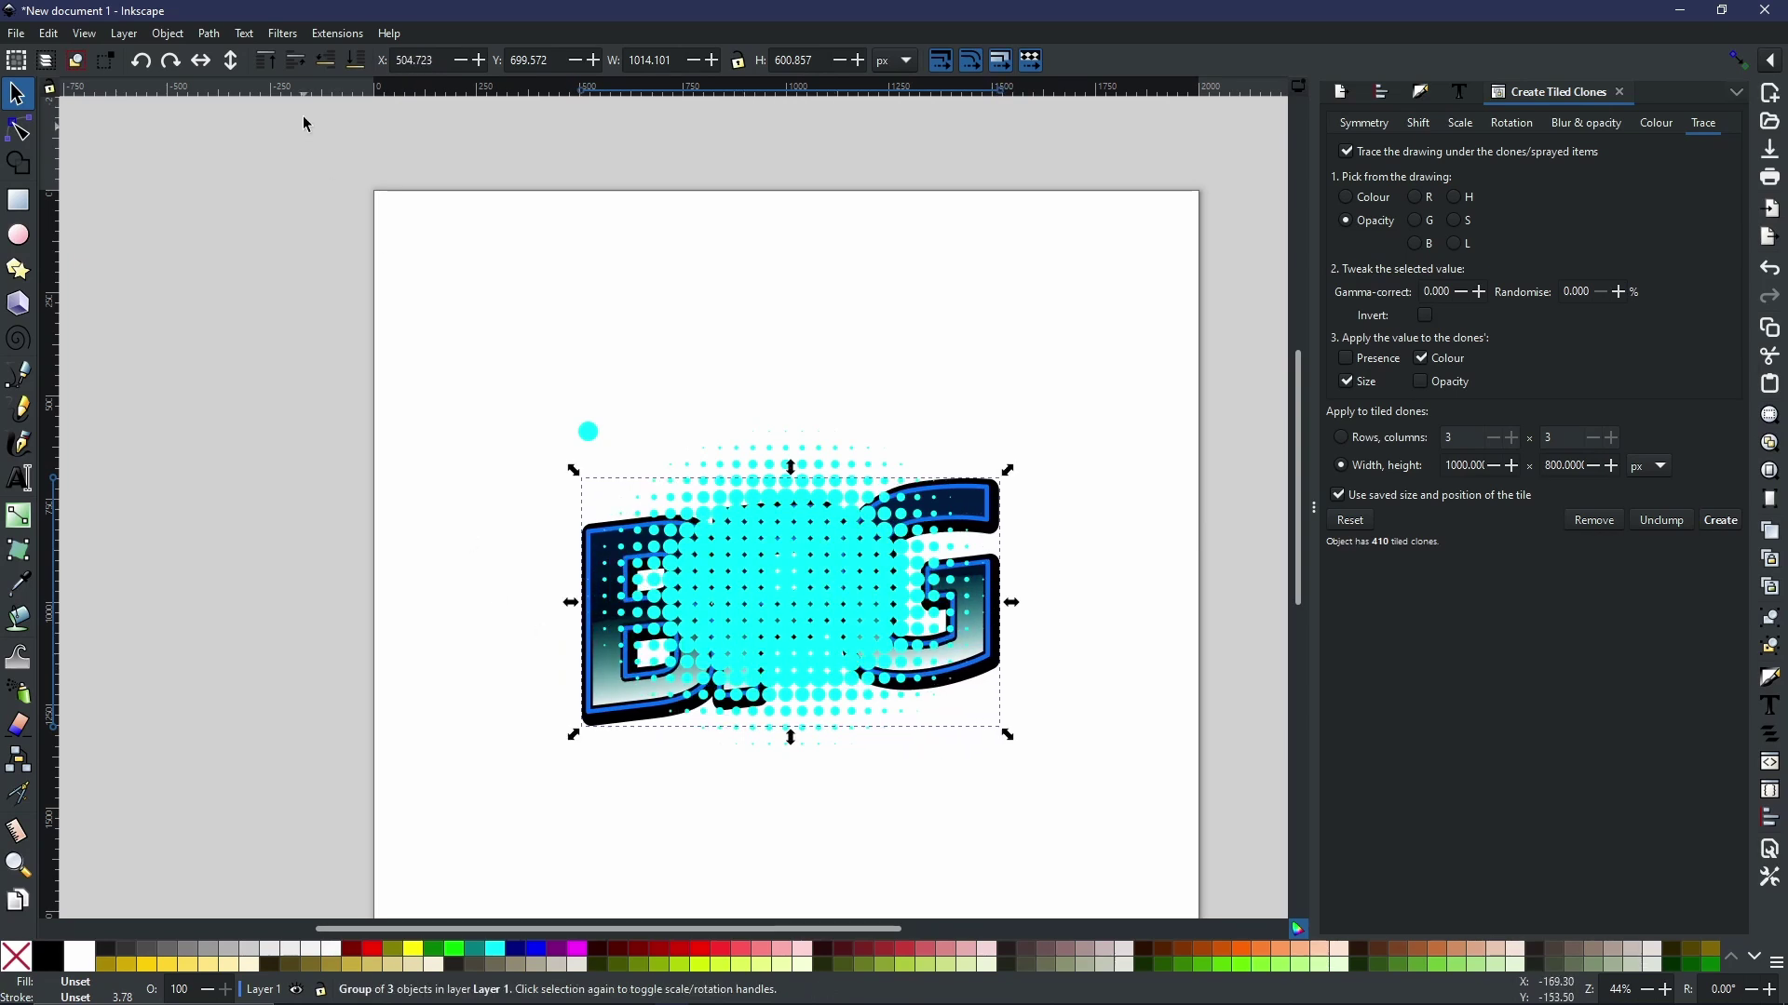
left_click(265, 61)
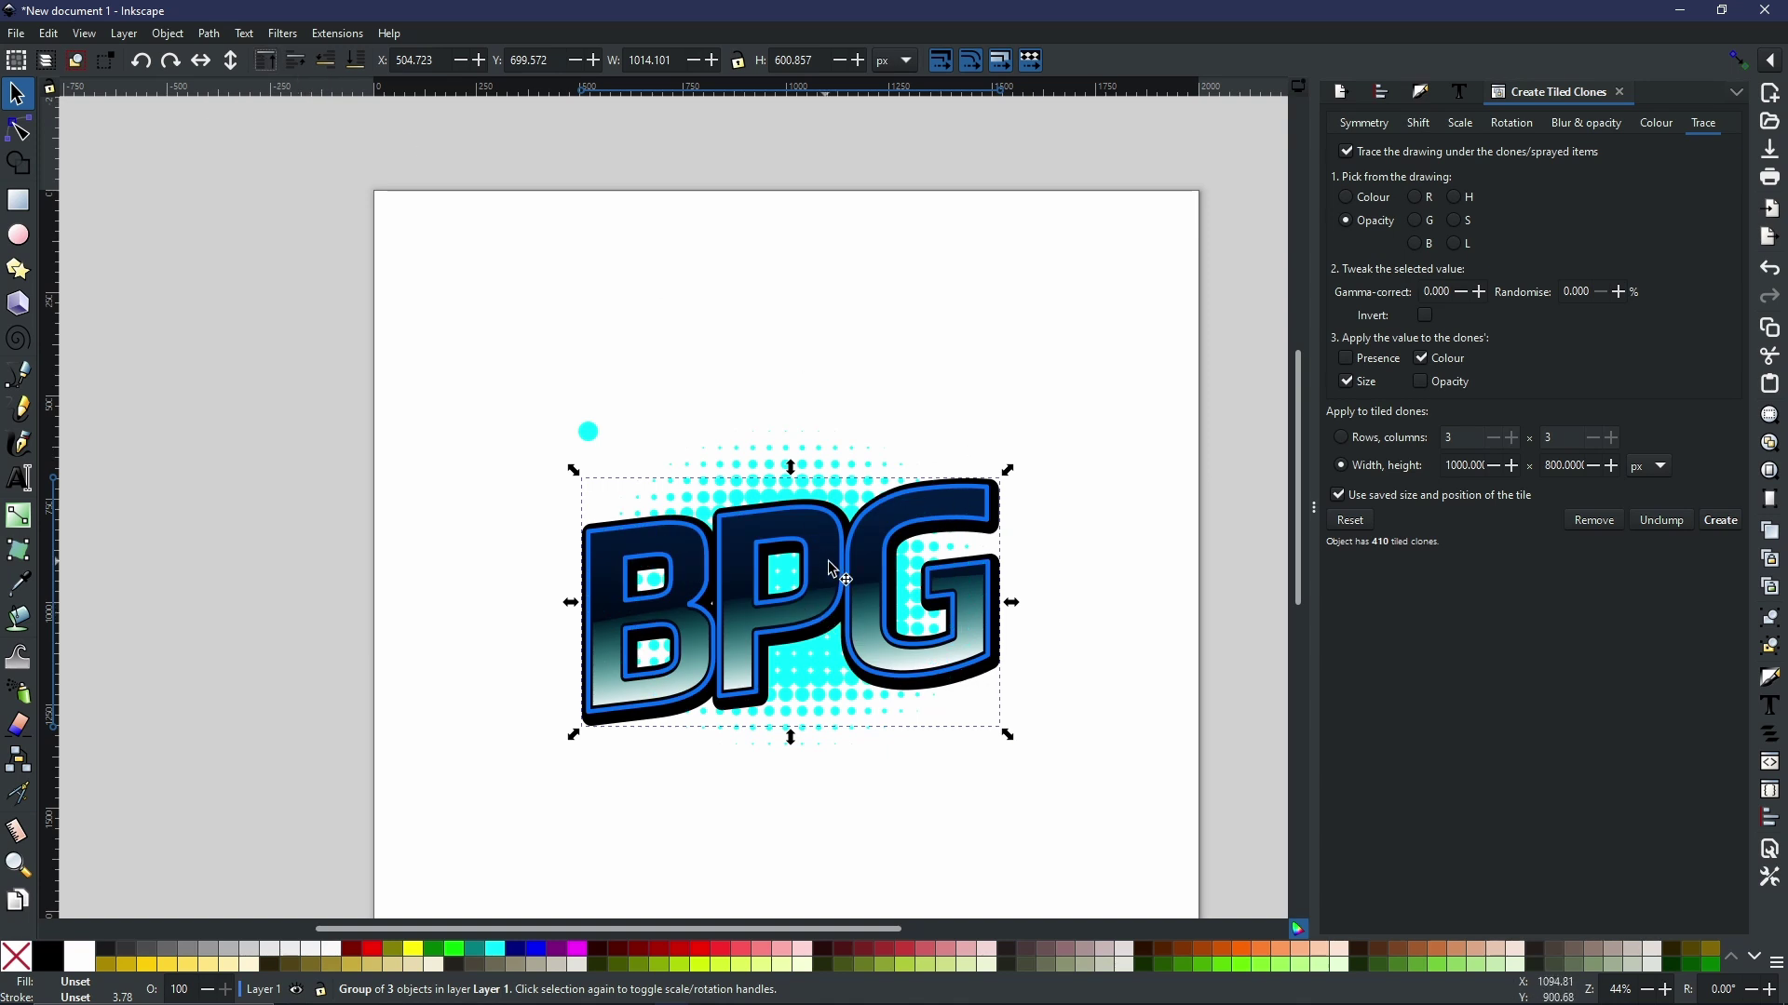
left_click_drag(847, 568, 838, 550)
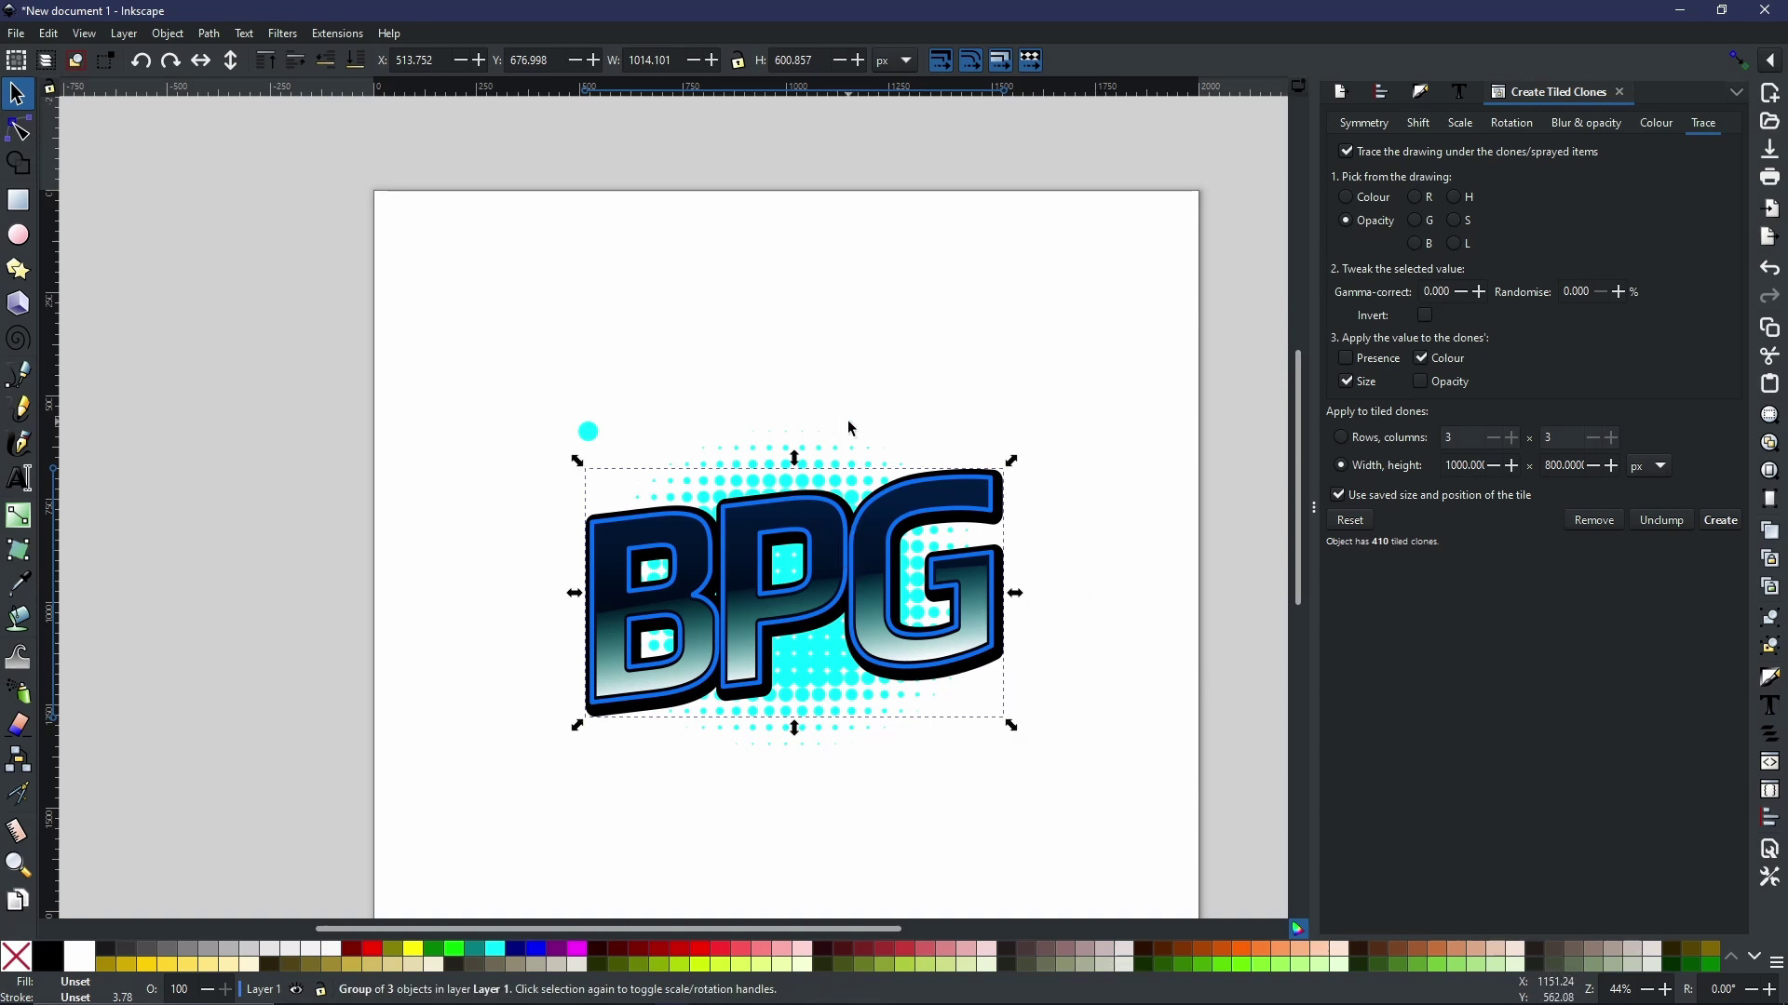
key("Escape")
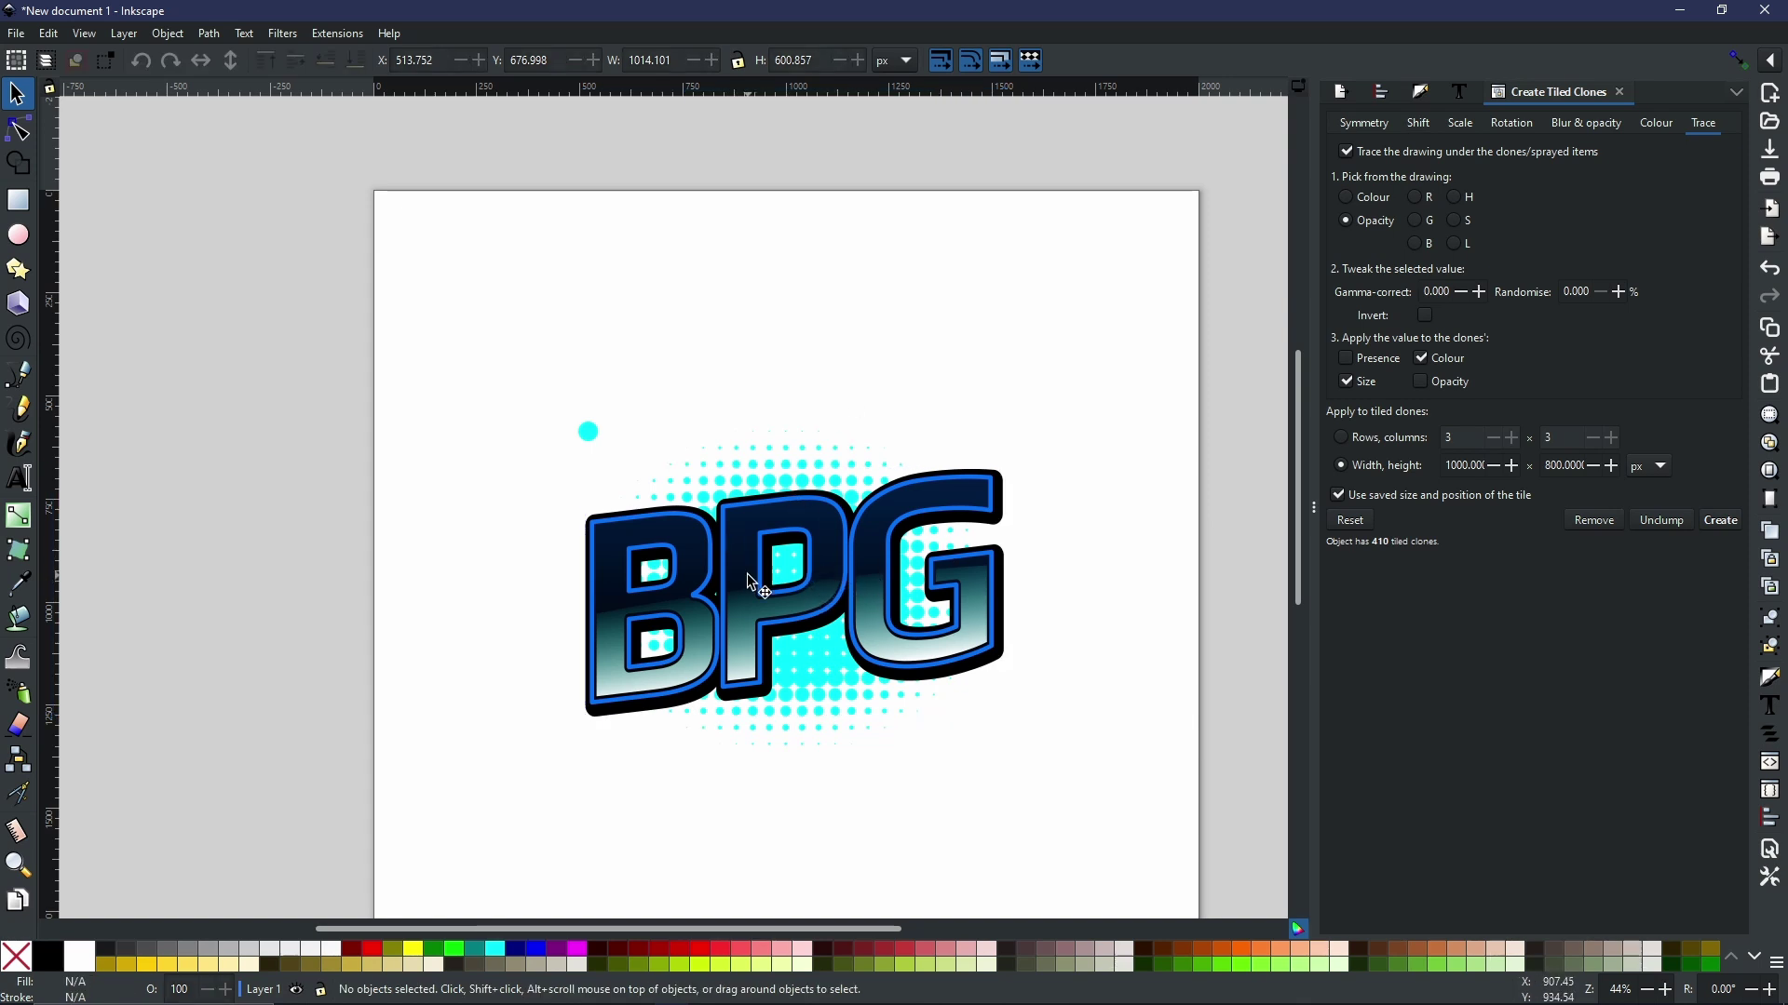
Step: Move the BPG logo and source circle aside, then rubber-band select all 410 clones
scroll(751, 582, "up", 1, "ctrl")
scroll(857, 586, "down", 2)
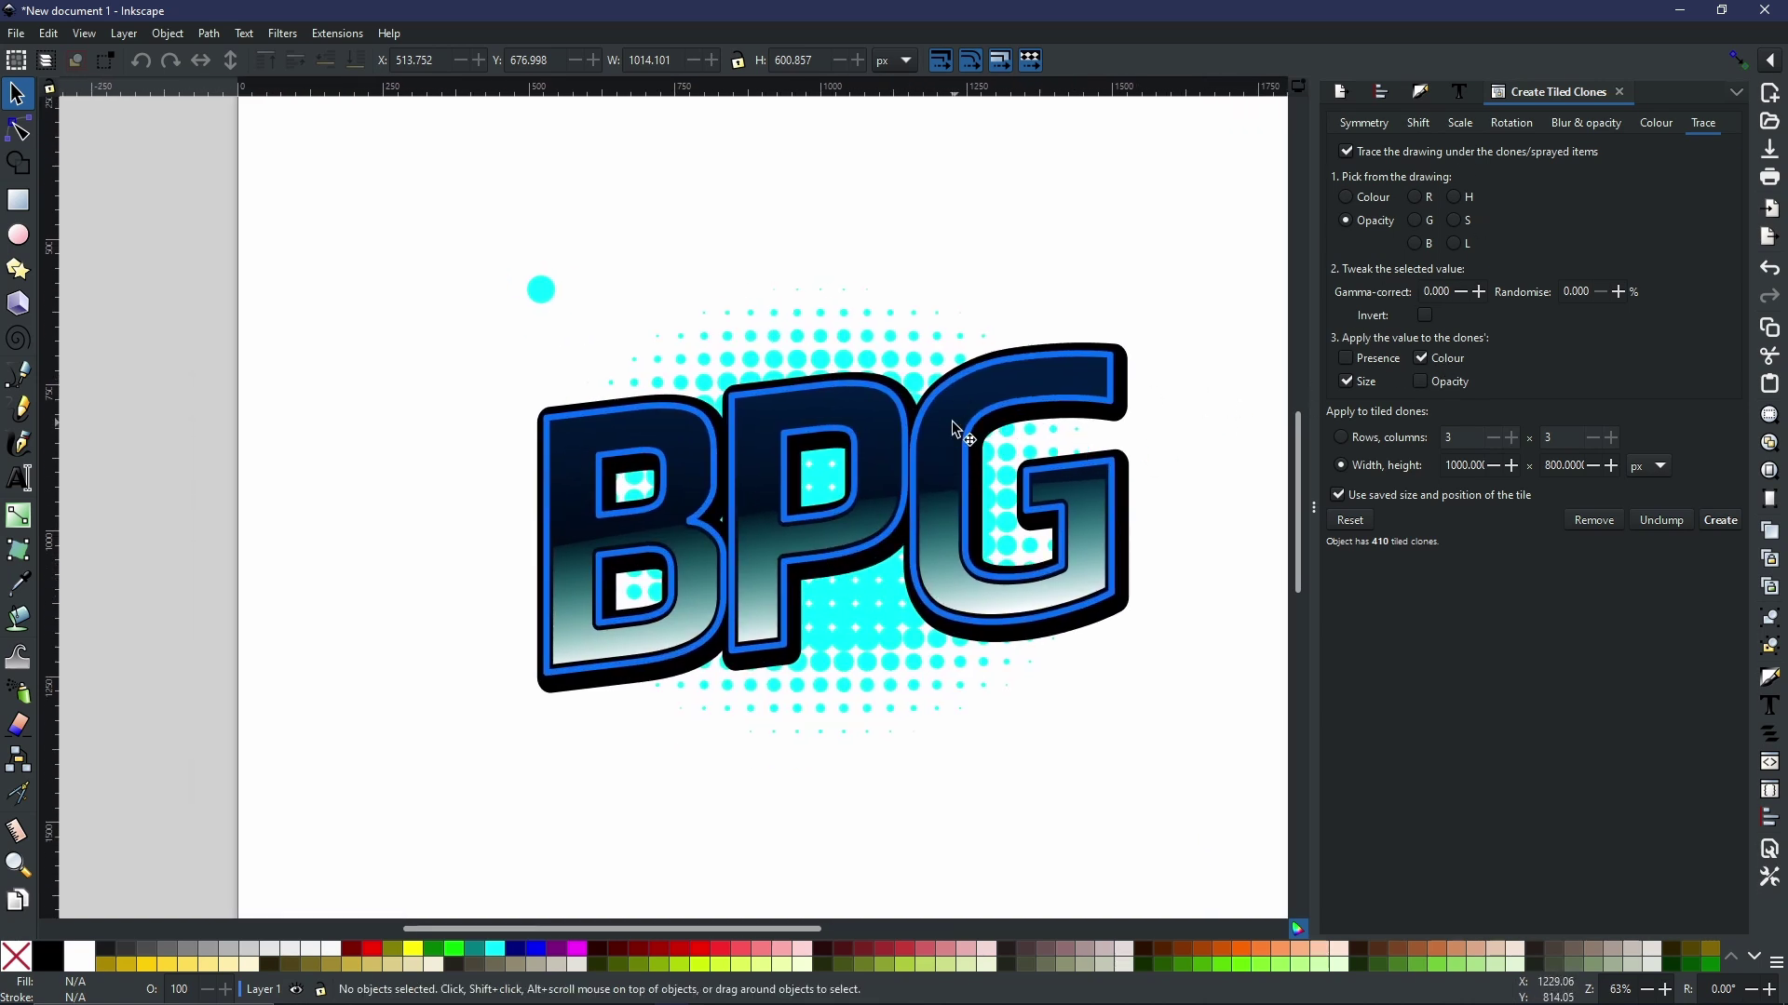
left_click_drag(959, 430, 160, 717)
left_click_drag(538, 294, 365, 266)
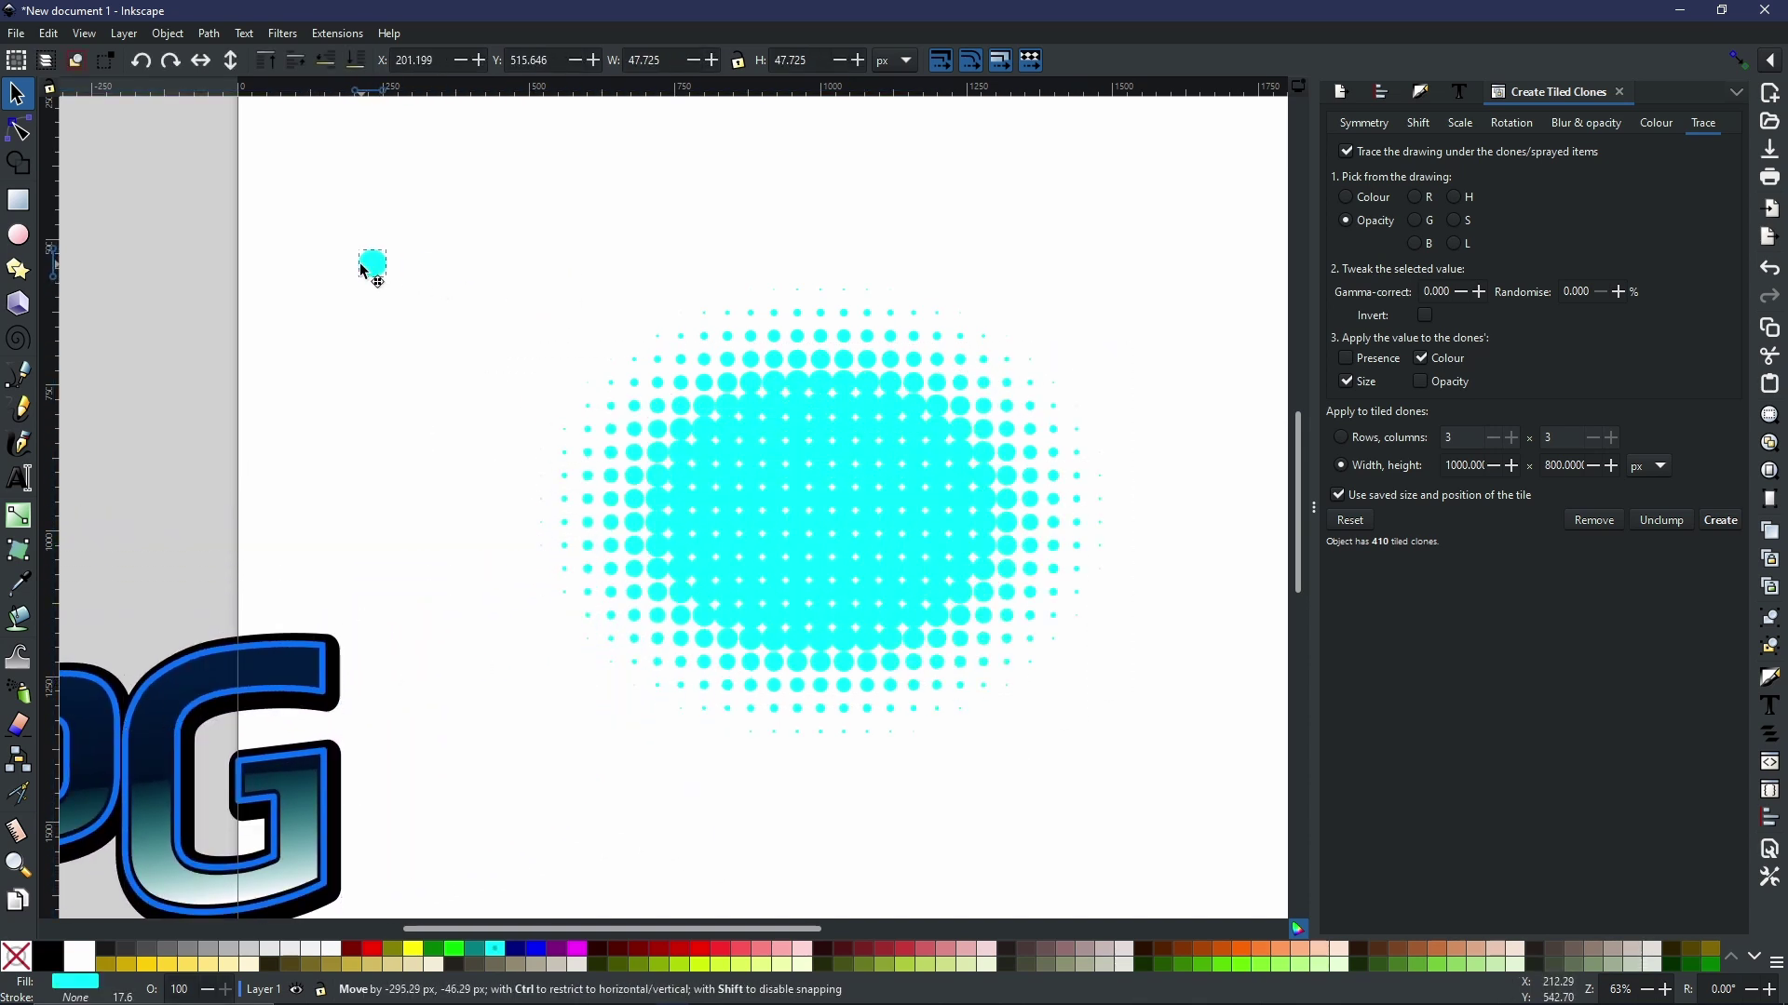
left_click_drag(493, 203, 1250, 804)
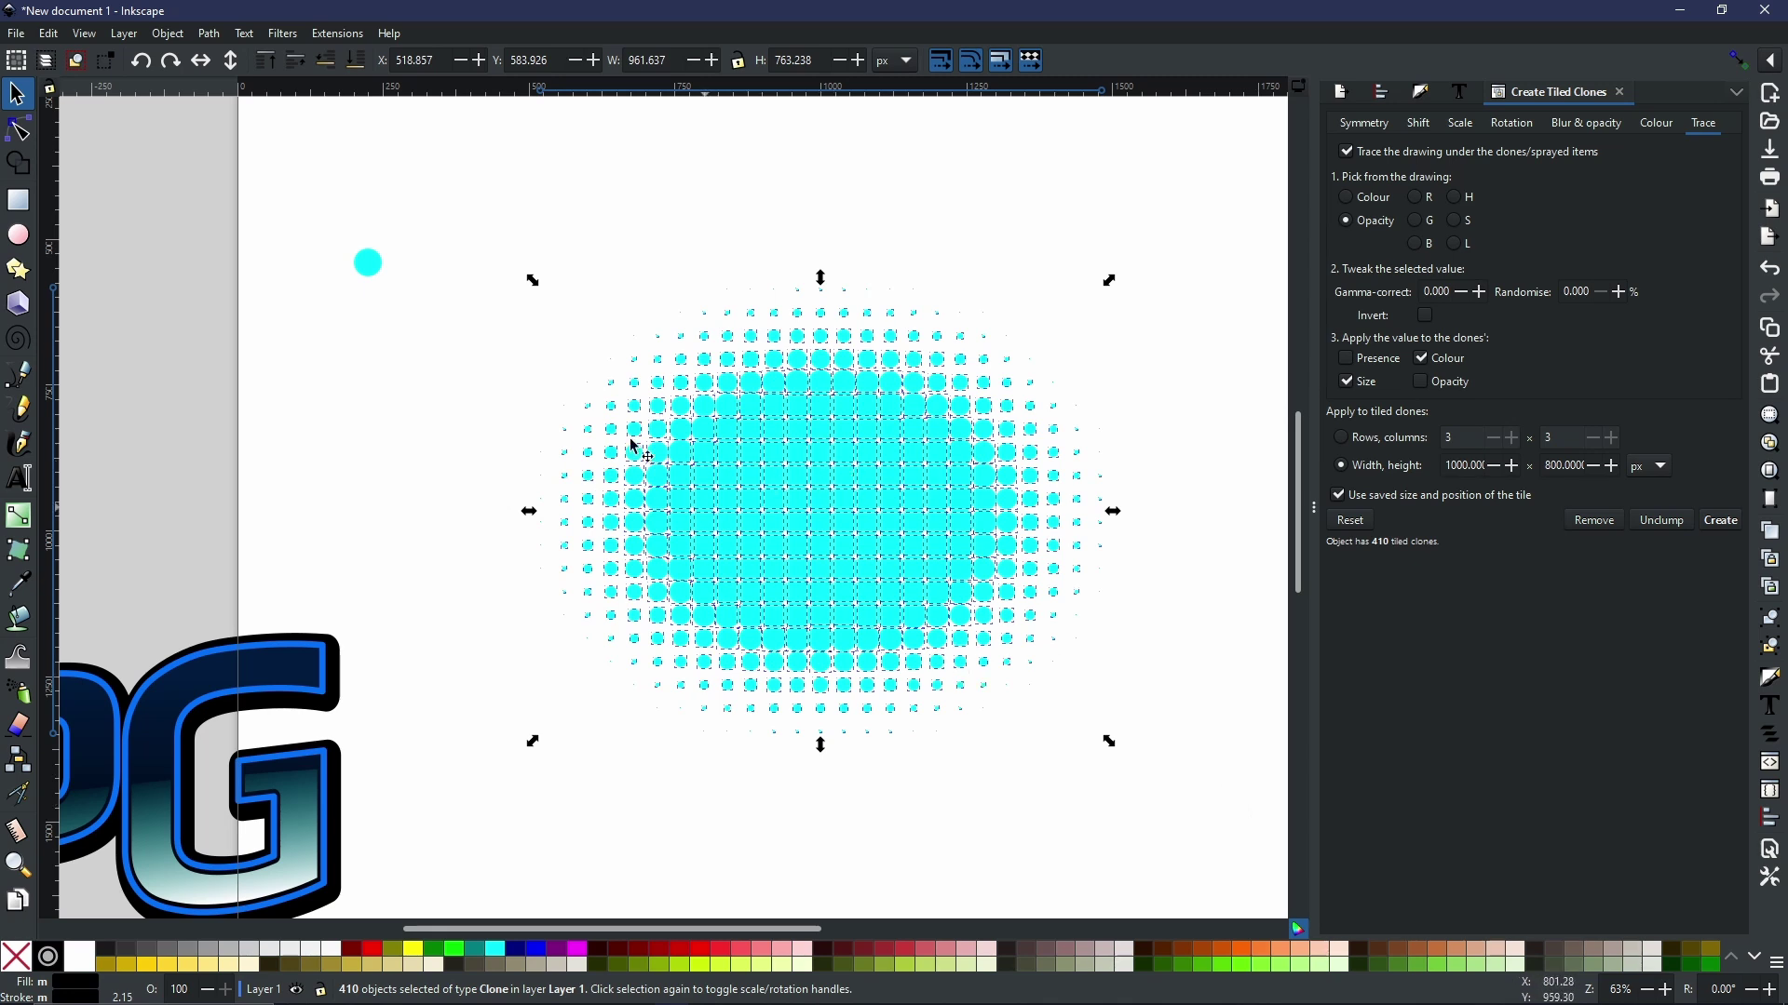
Step: Union the 410 clones into one 1646-node cyan path and check its nodes
left_click(213, 37)
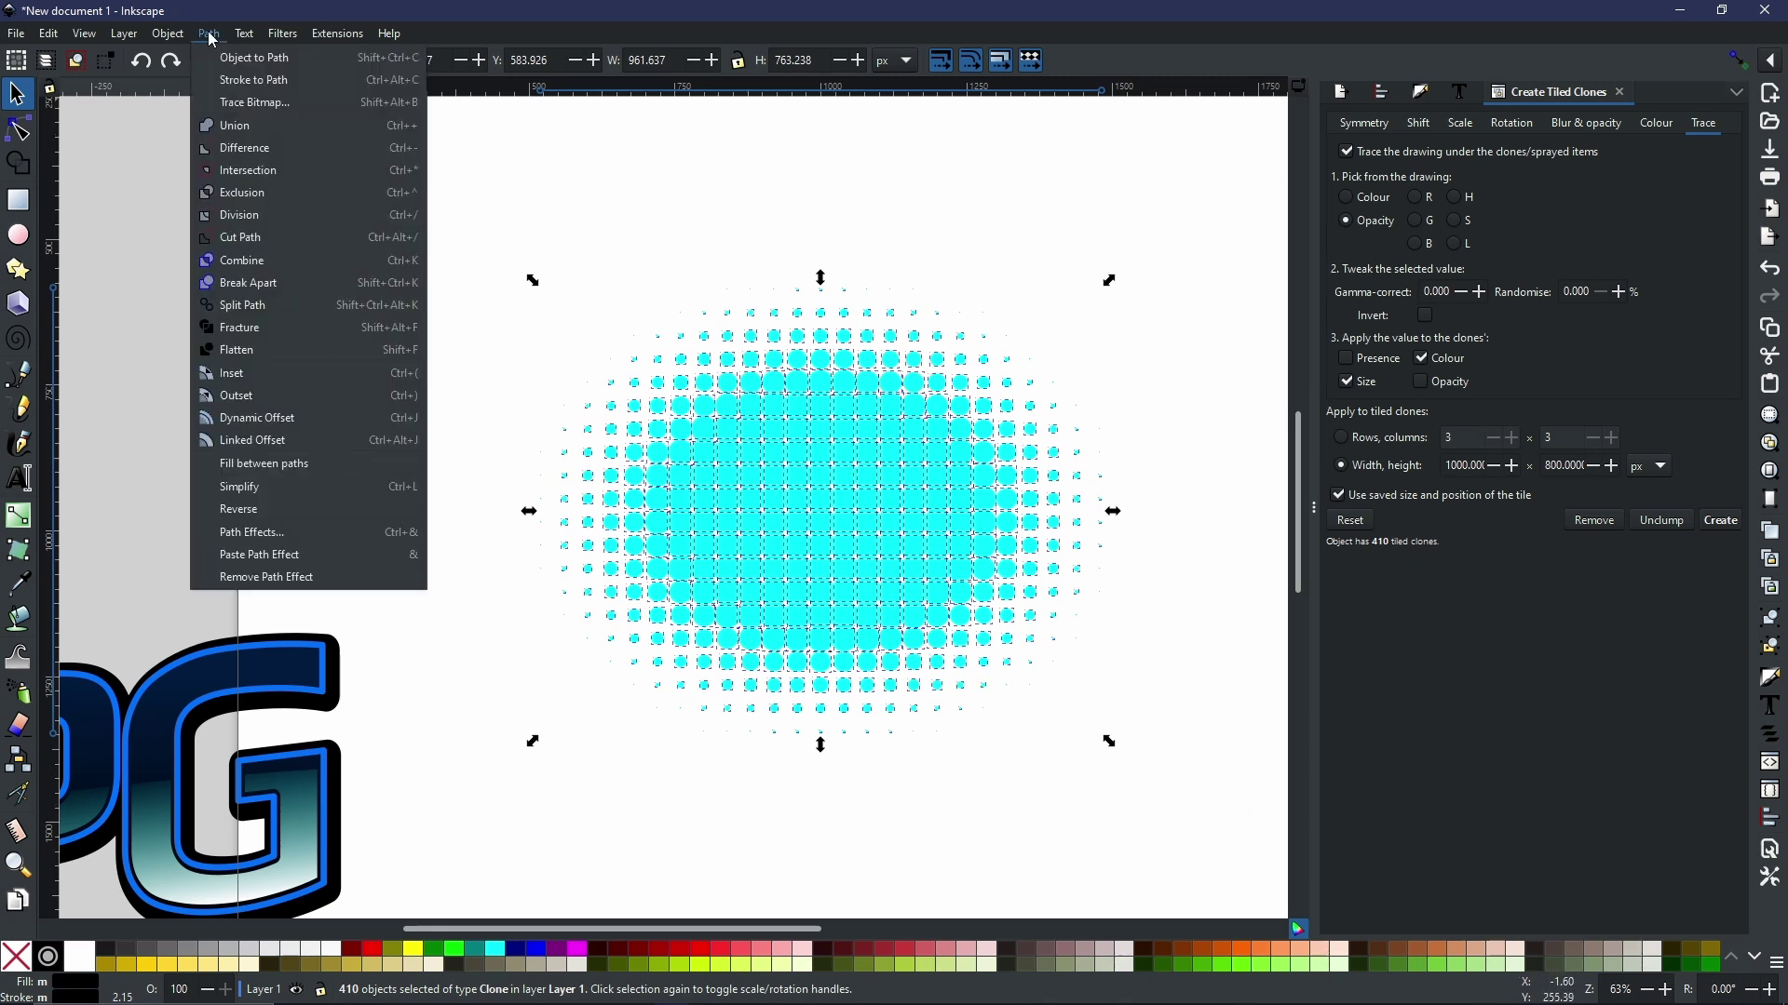
left_click(246, 131)
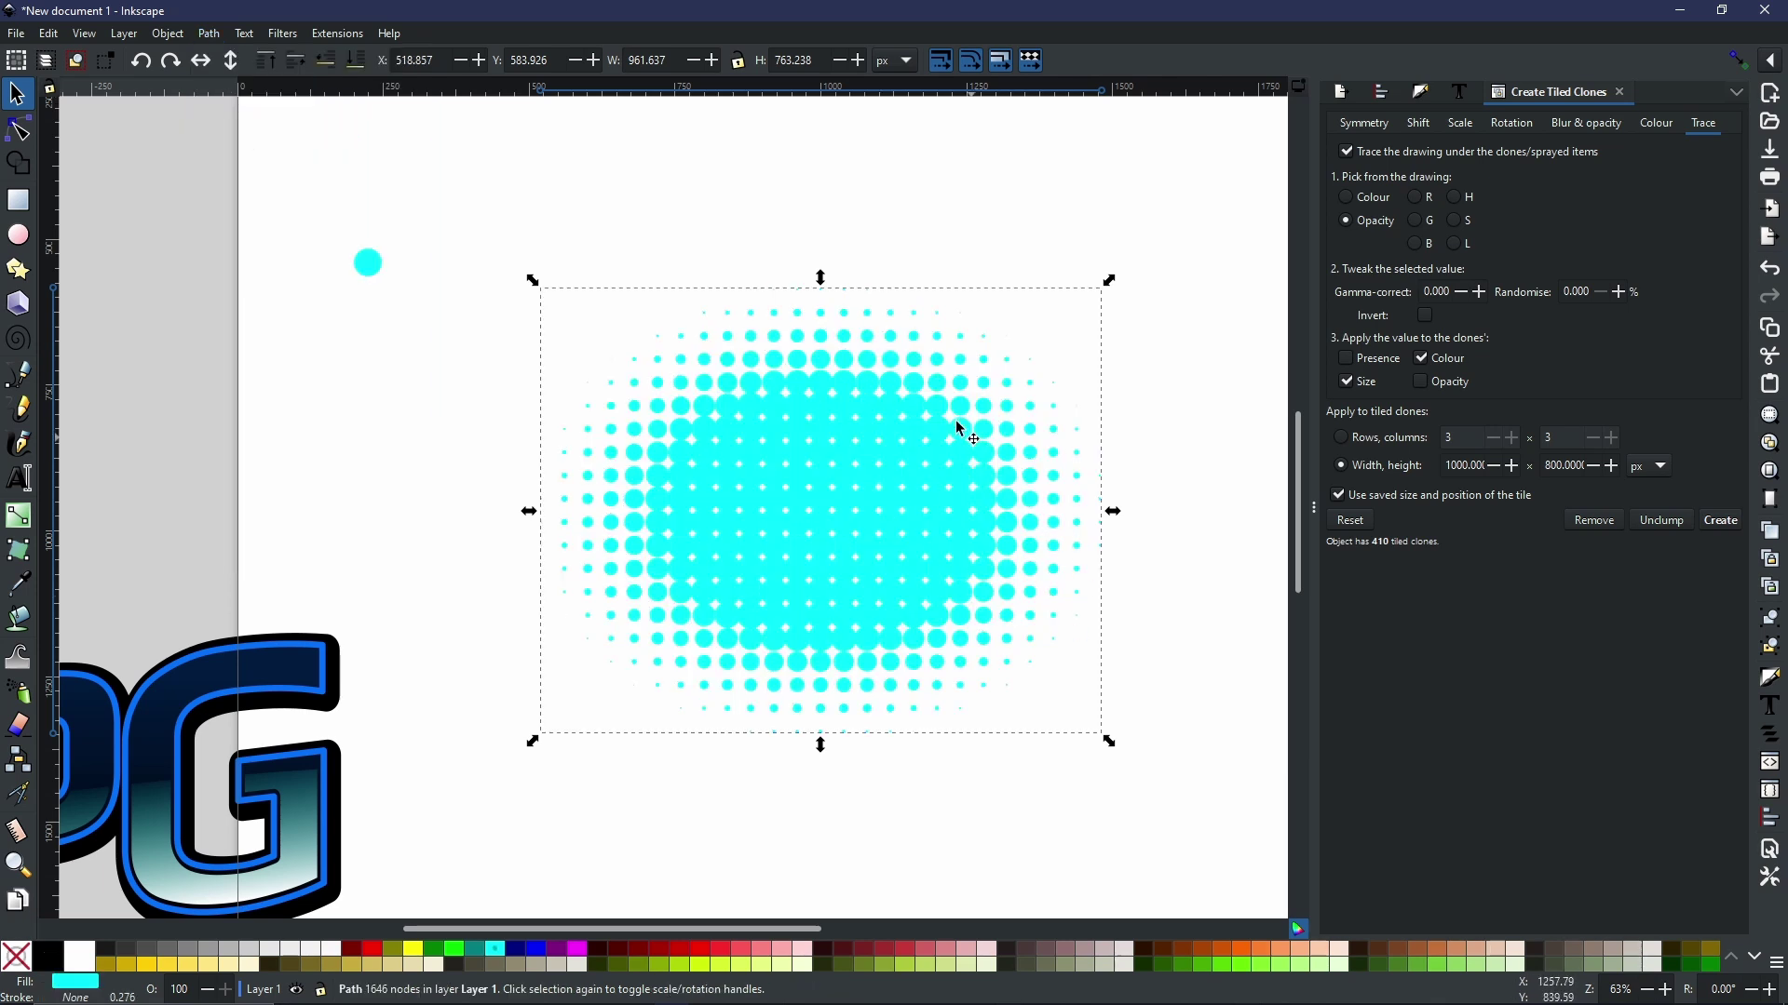
left_click(17, 131)
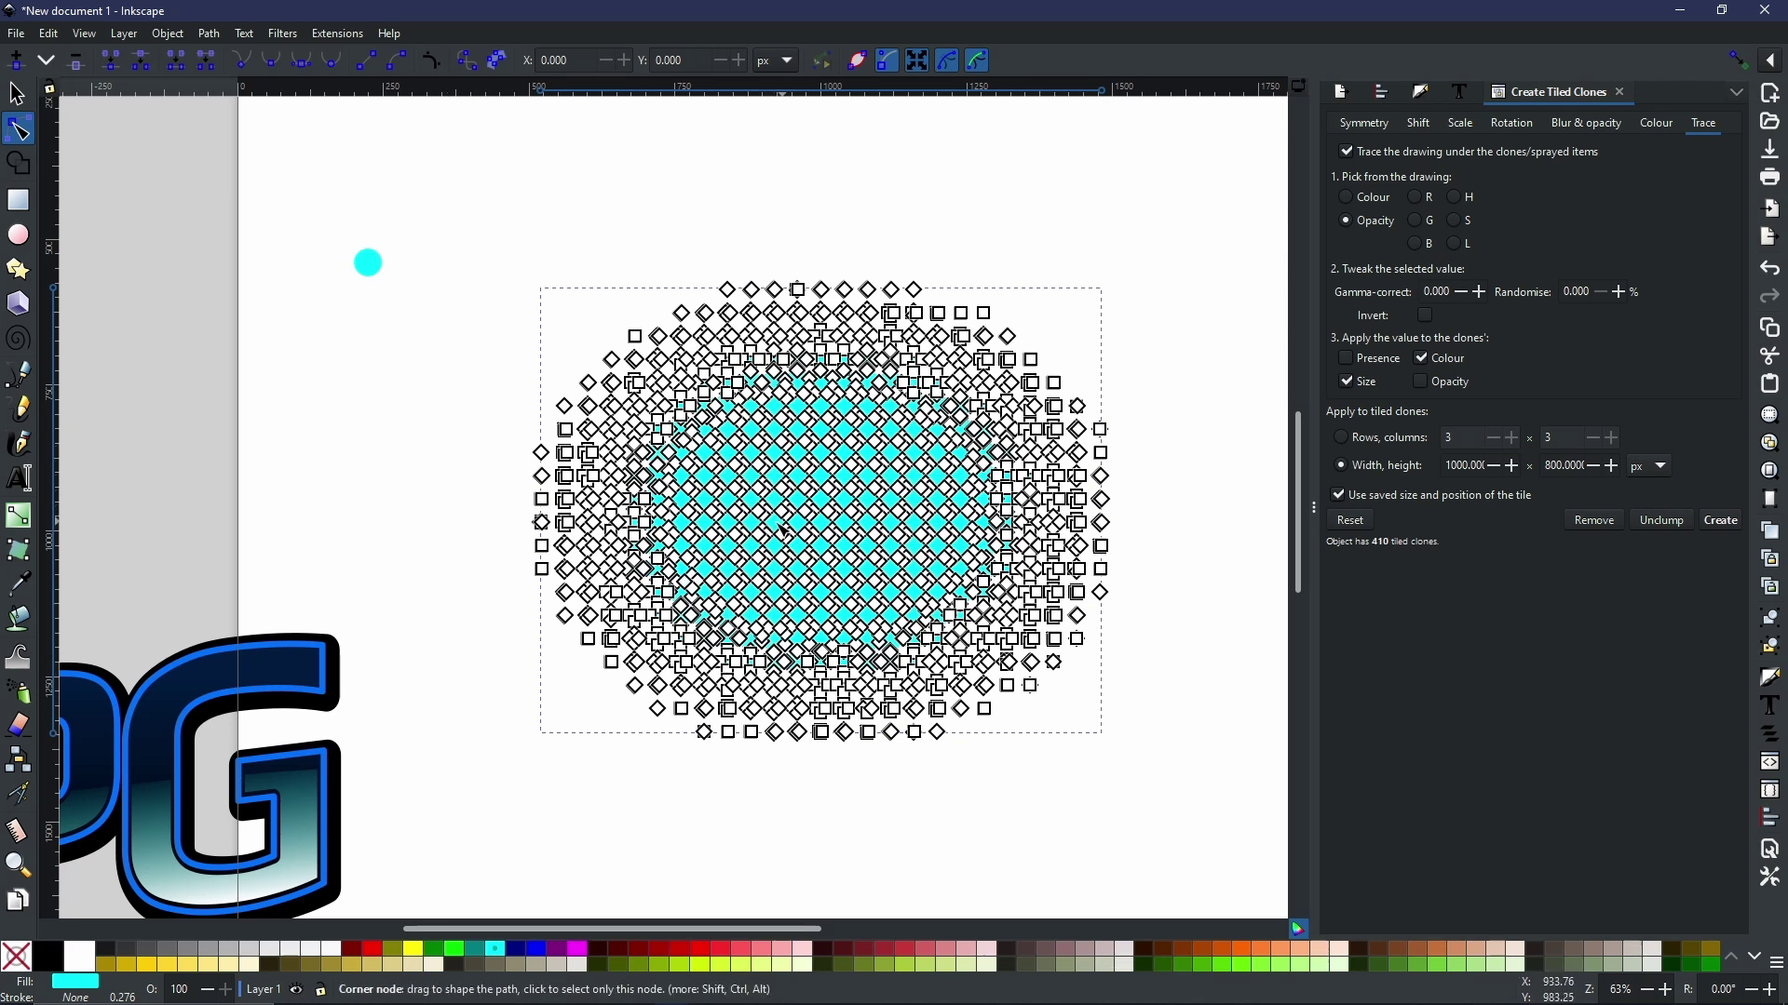
left_click(17, 94)
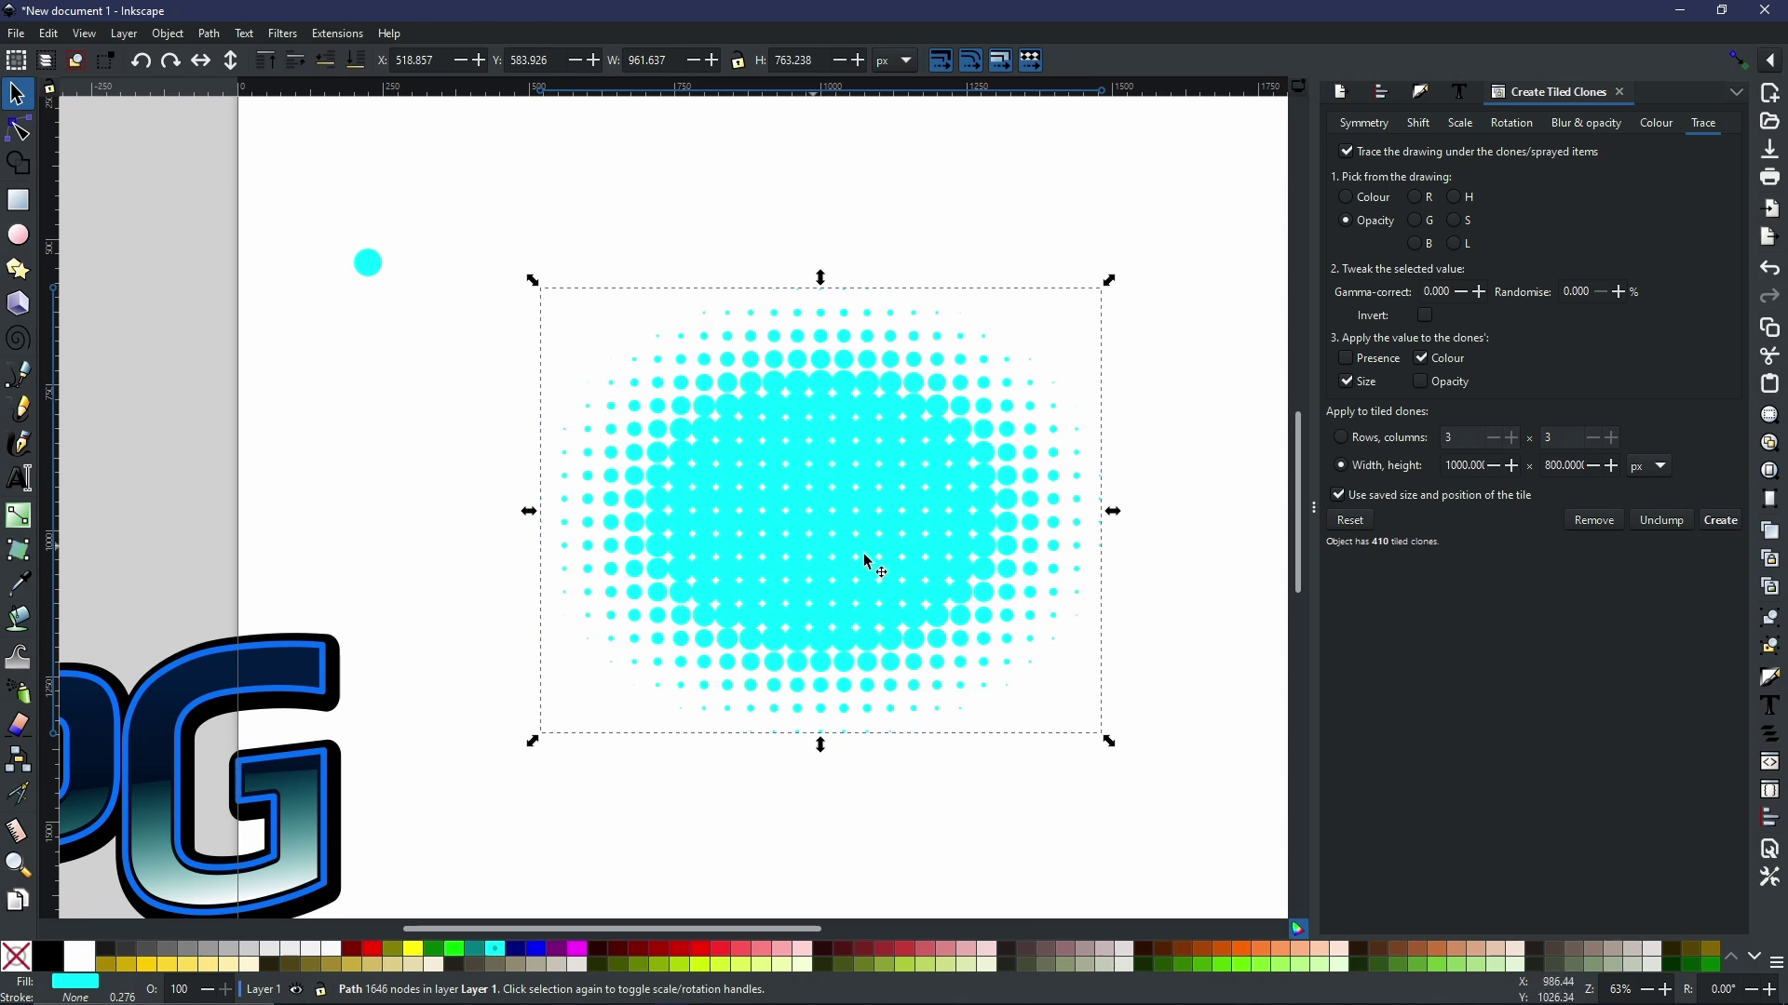
Step: Break apart the halftone path and union the pieces into one 1198-node path
scroll(846, 519, "up", 3)
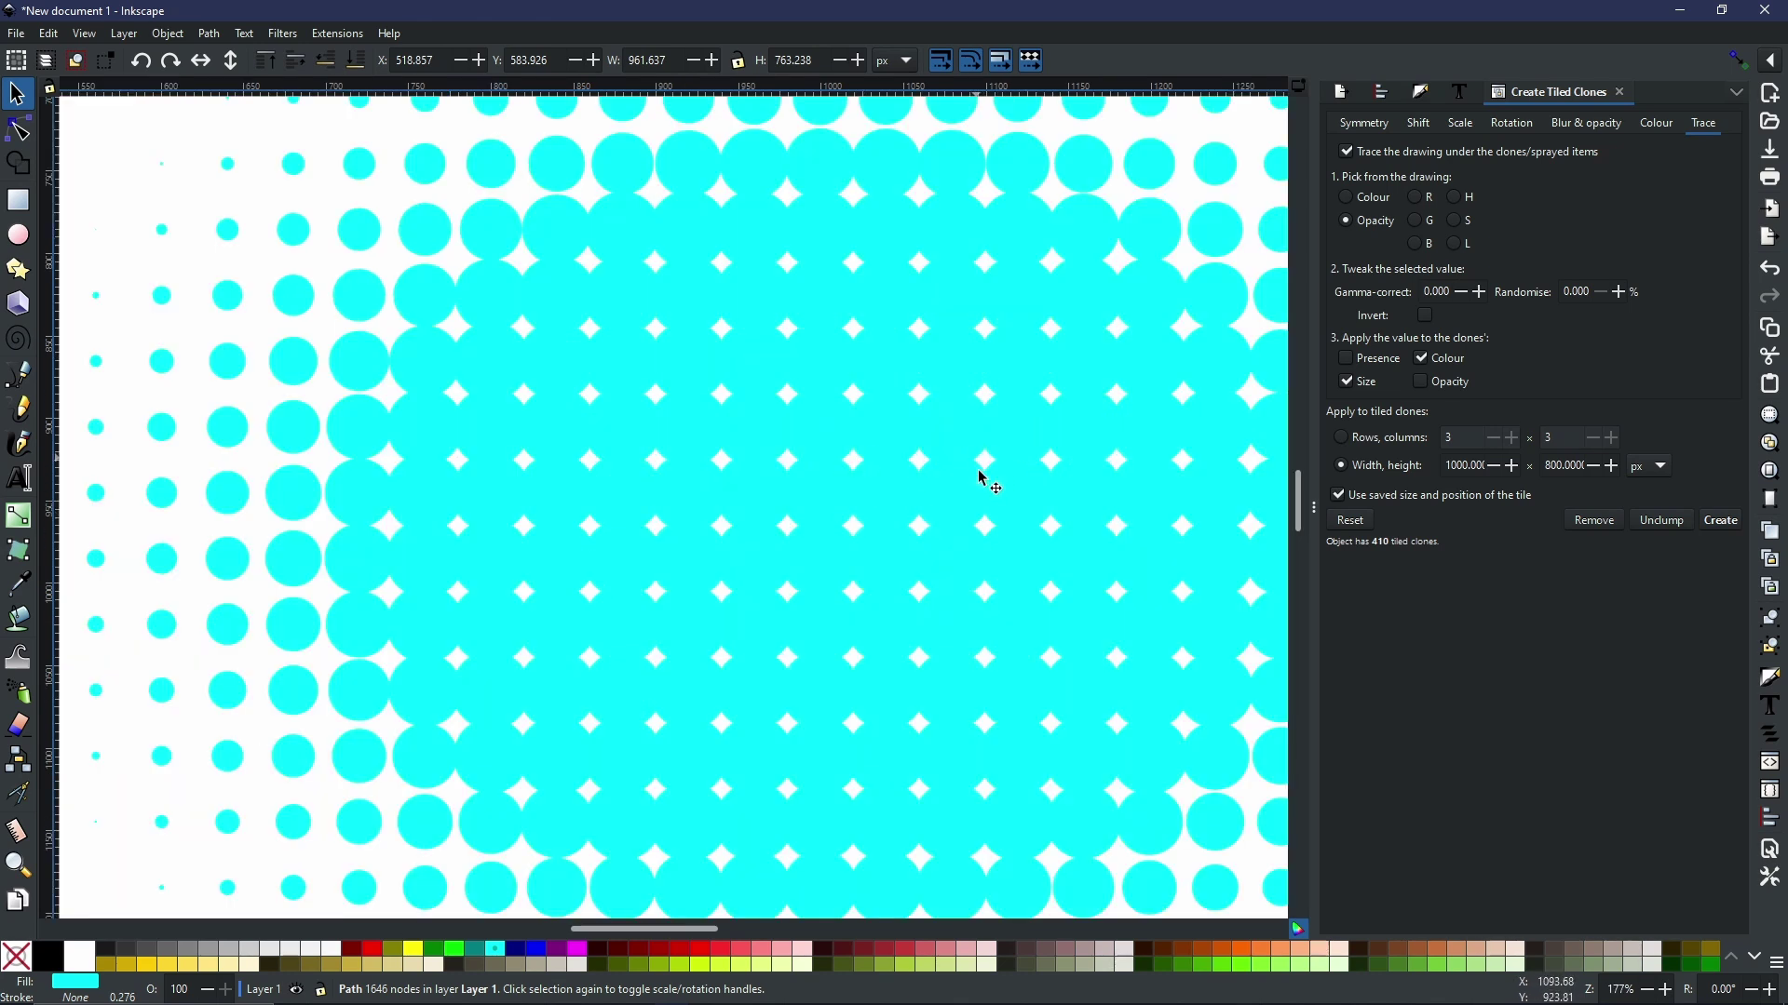
scroll(869, 354, "down", 2)
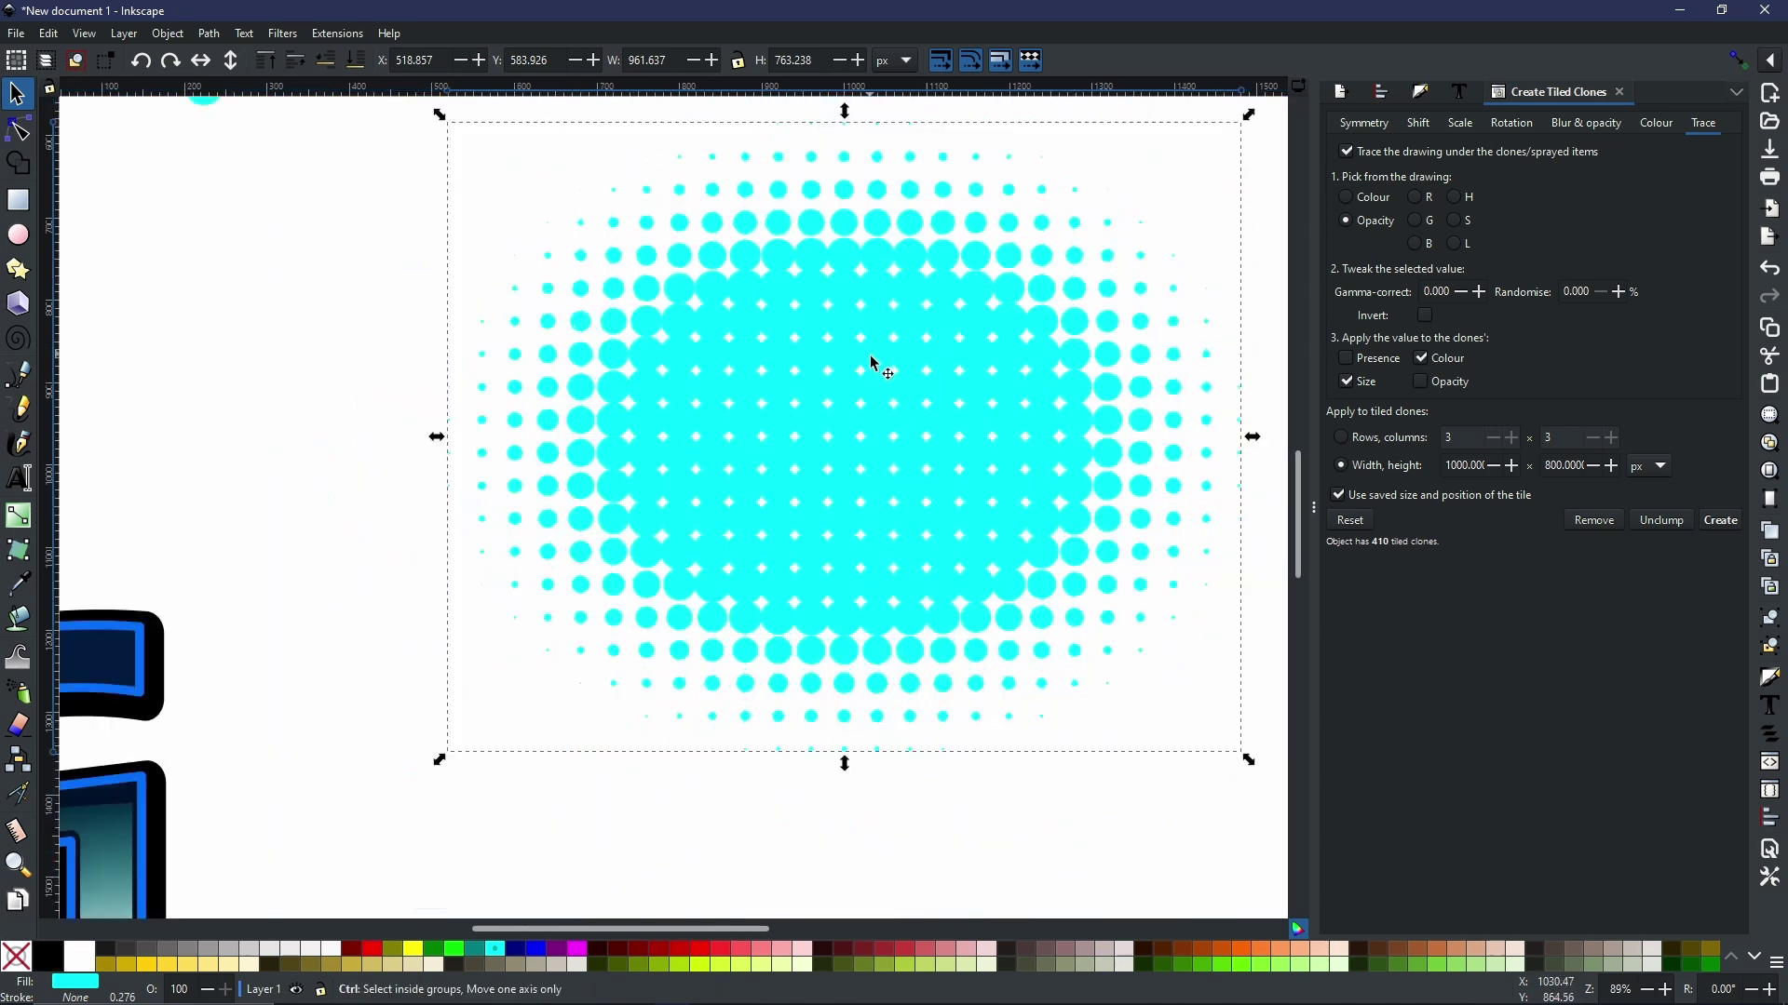
left_click_drag(958, 411, 862, 471)
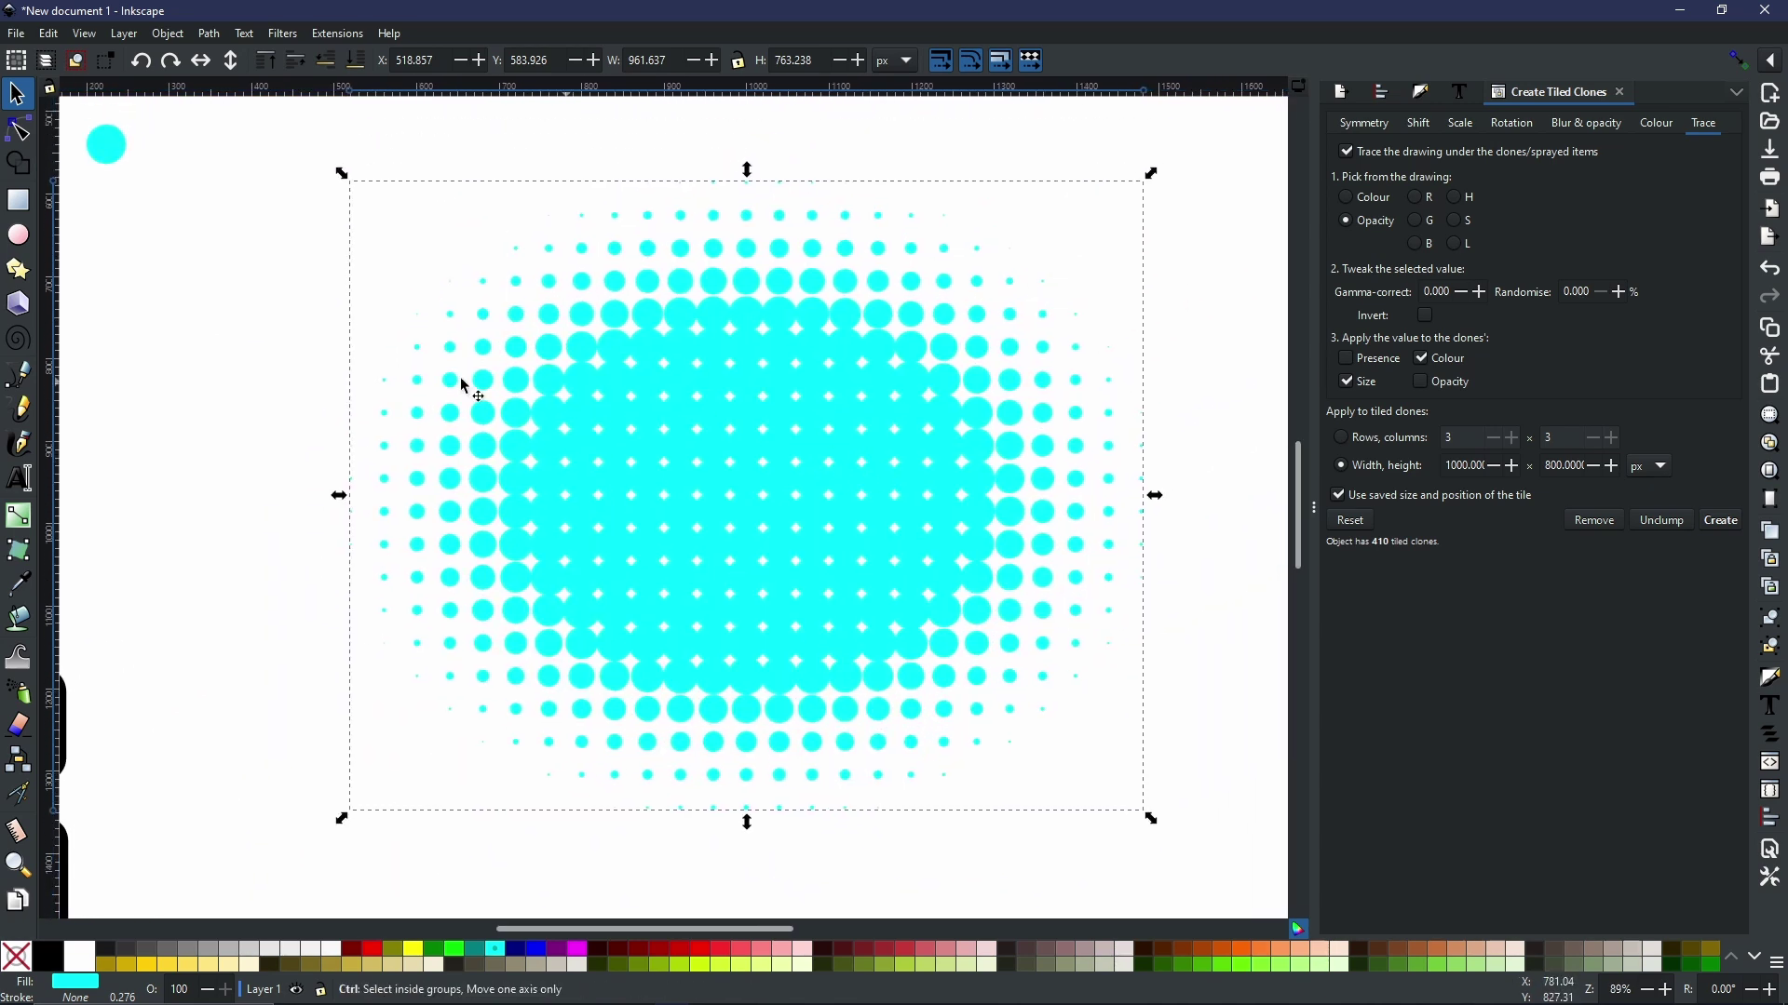
left_click(210, 33)
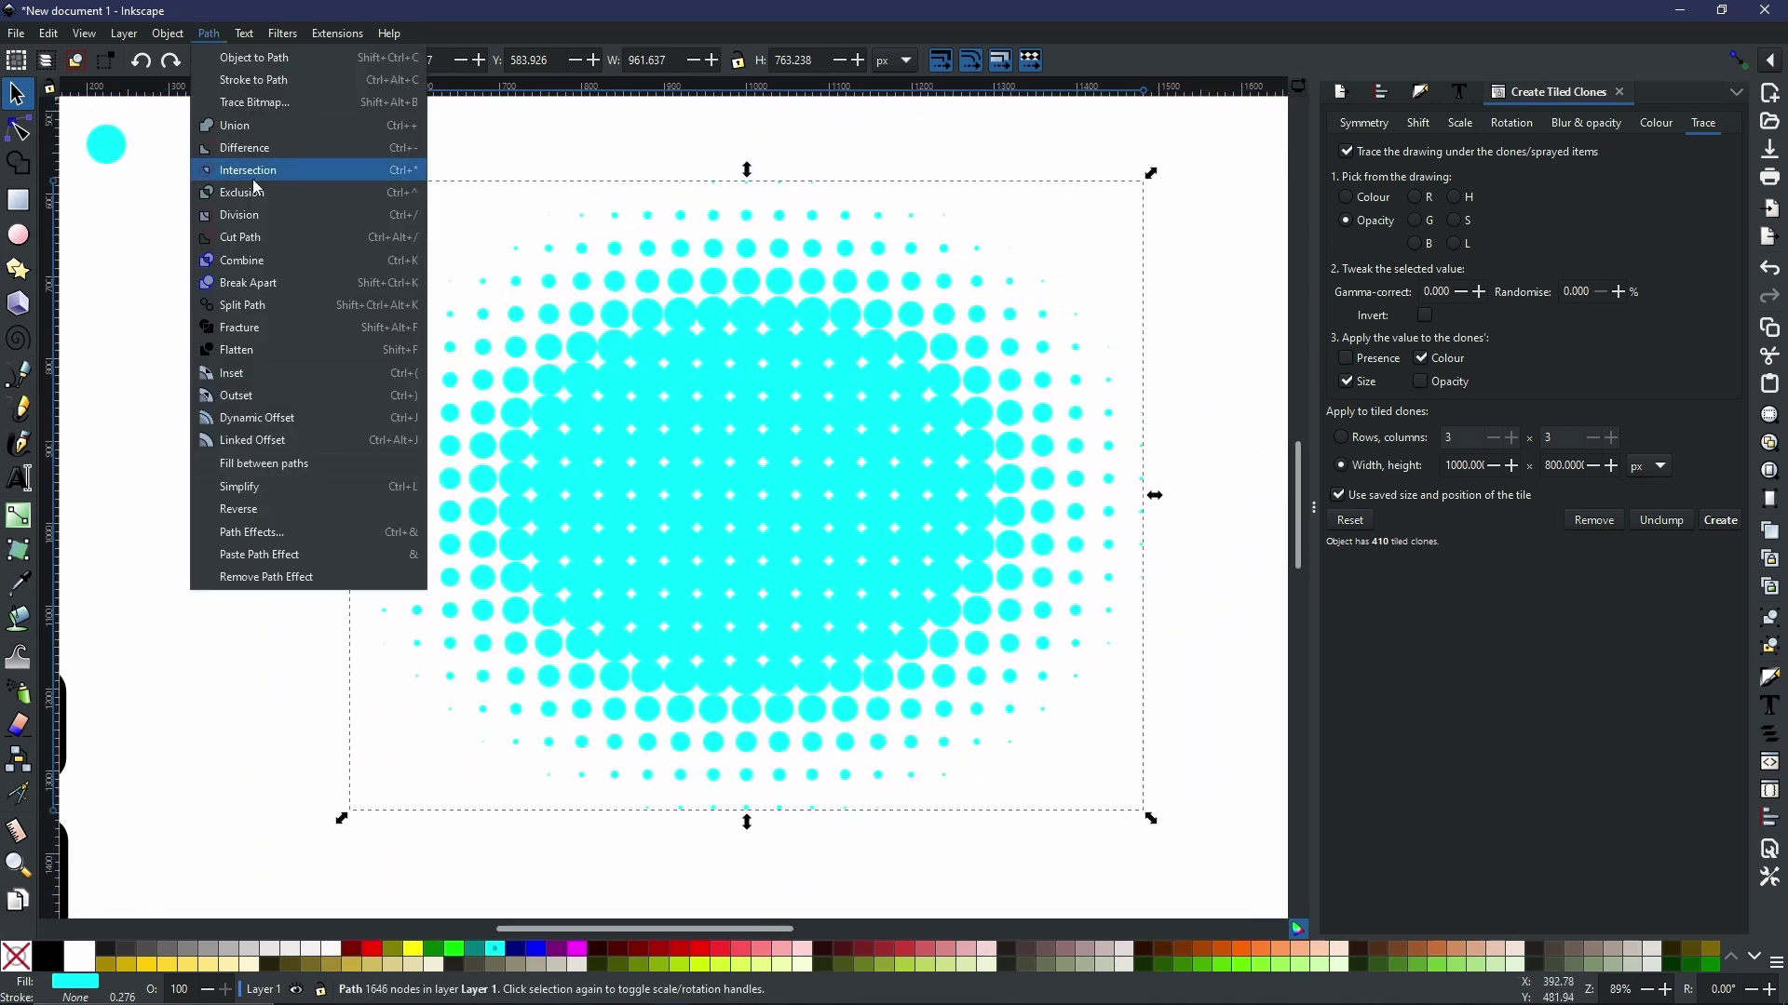
left_click(262, 283)
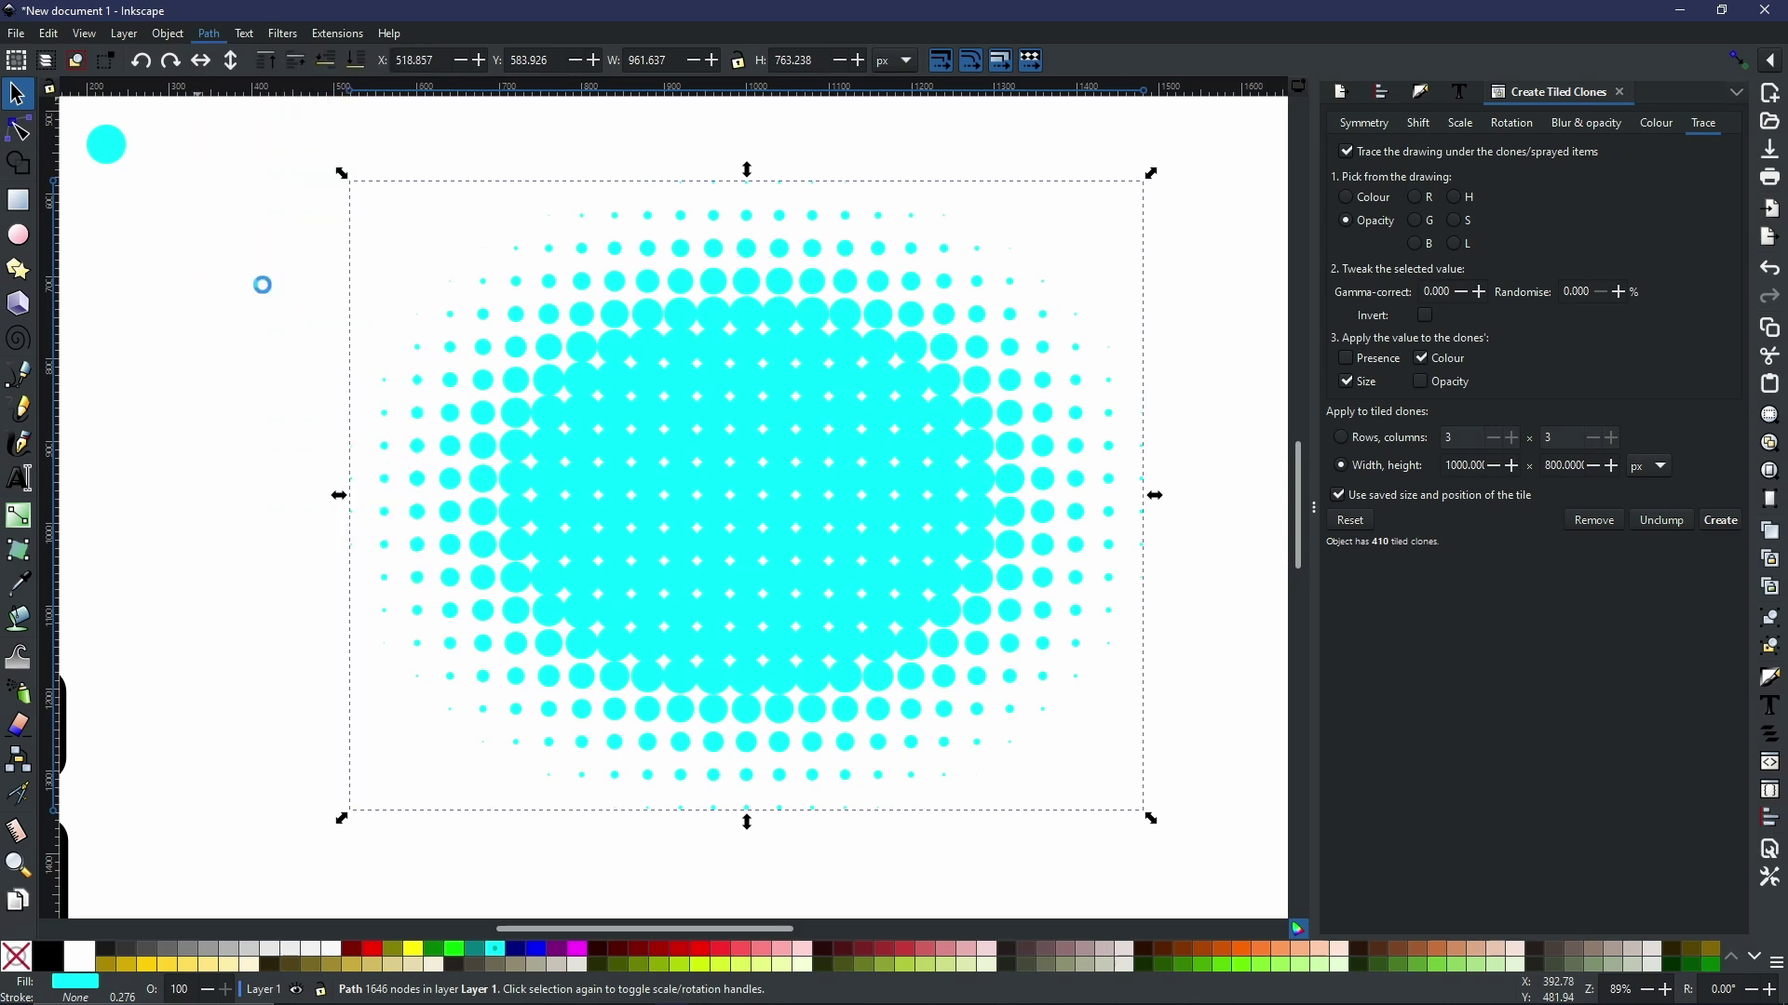
left_click(205, 35)
left_click(250, 119)
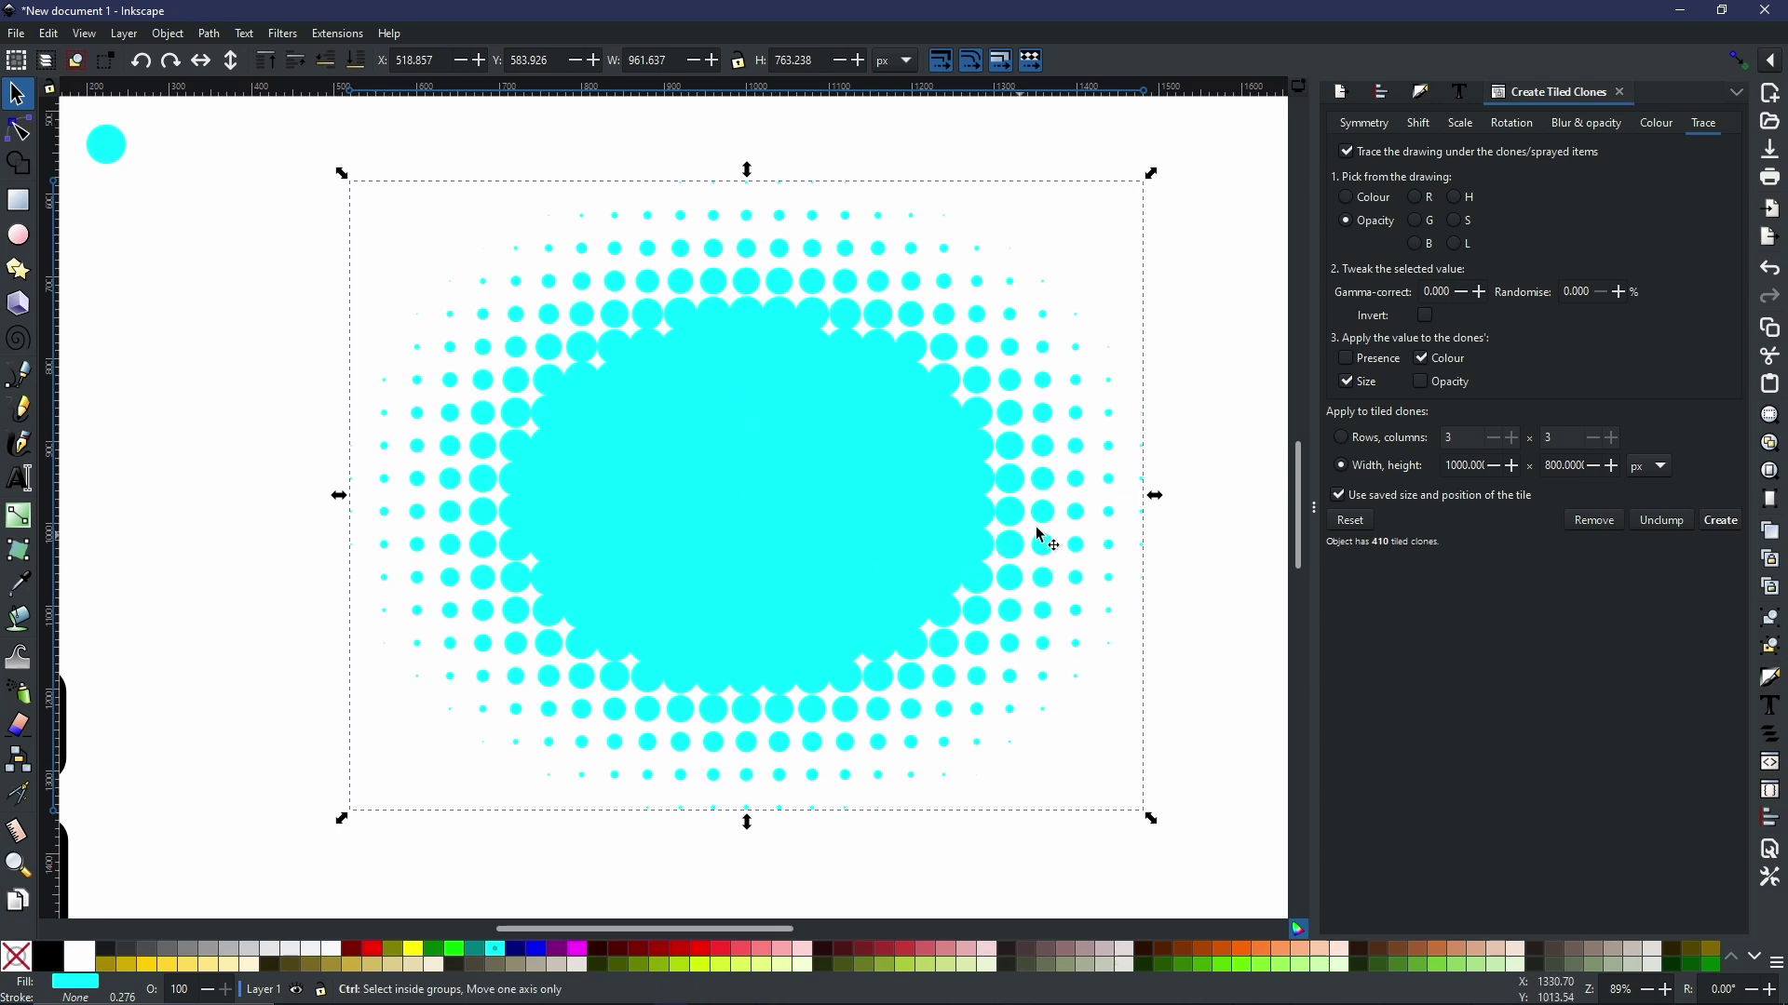
scroll(1050, 518, "down", 2, "ctrl")
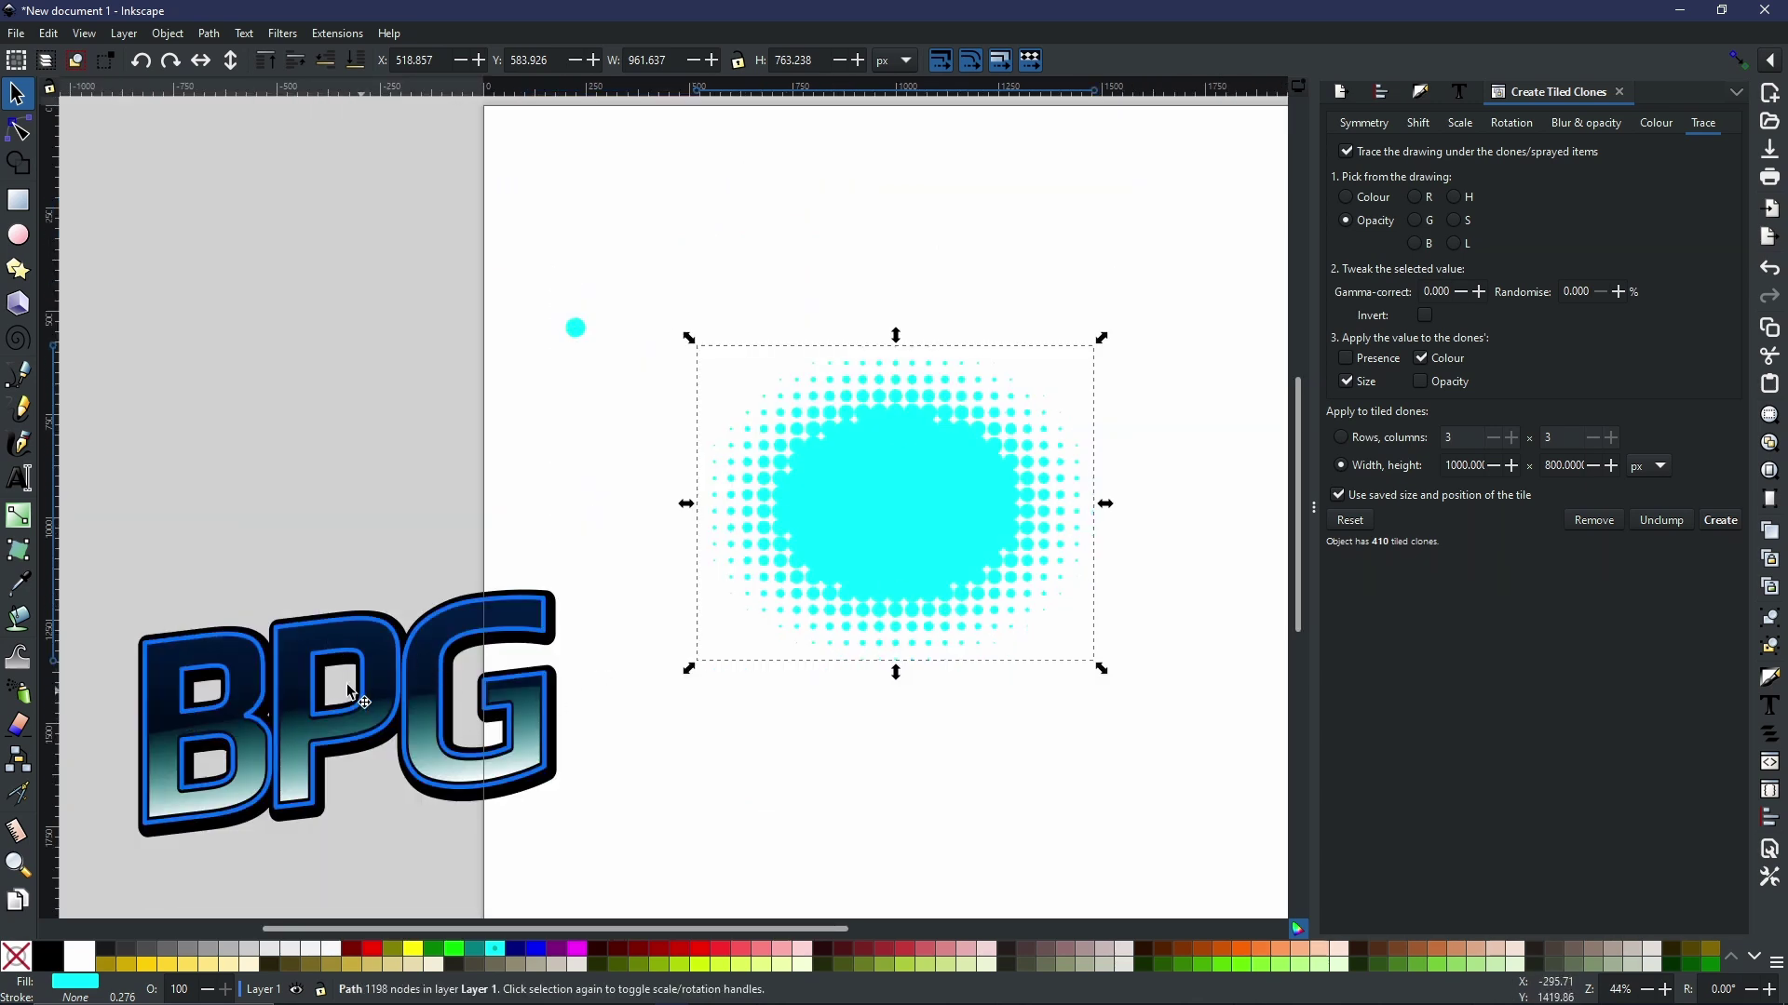
Step: Drag the BPG logo back over the fused halftone, then select the halftone path
left_click(327, 745)
left_click_drag(327, 745, 891, 536)
left_click(940, 617)
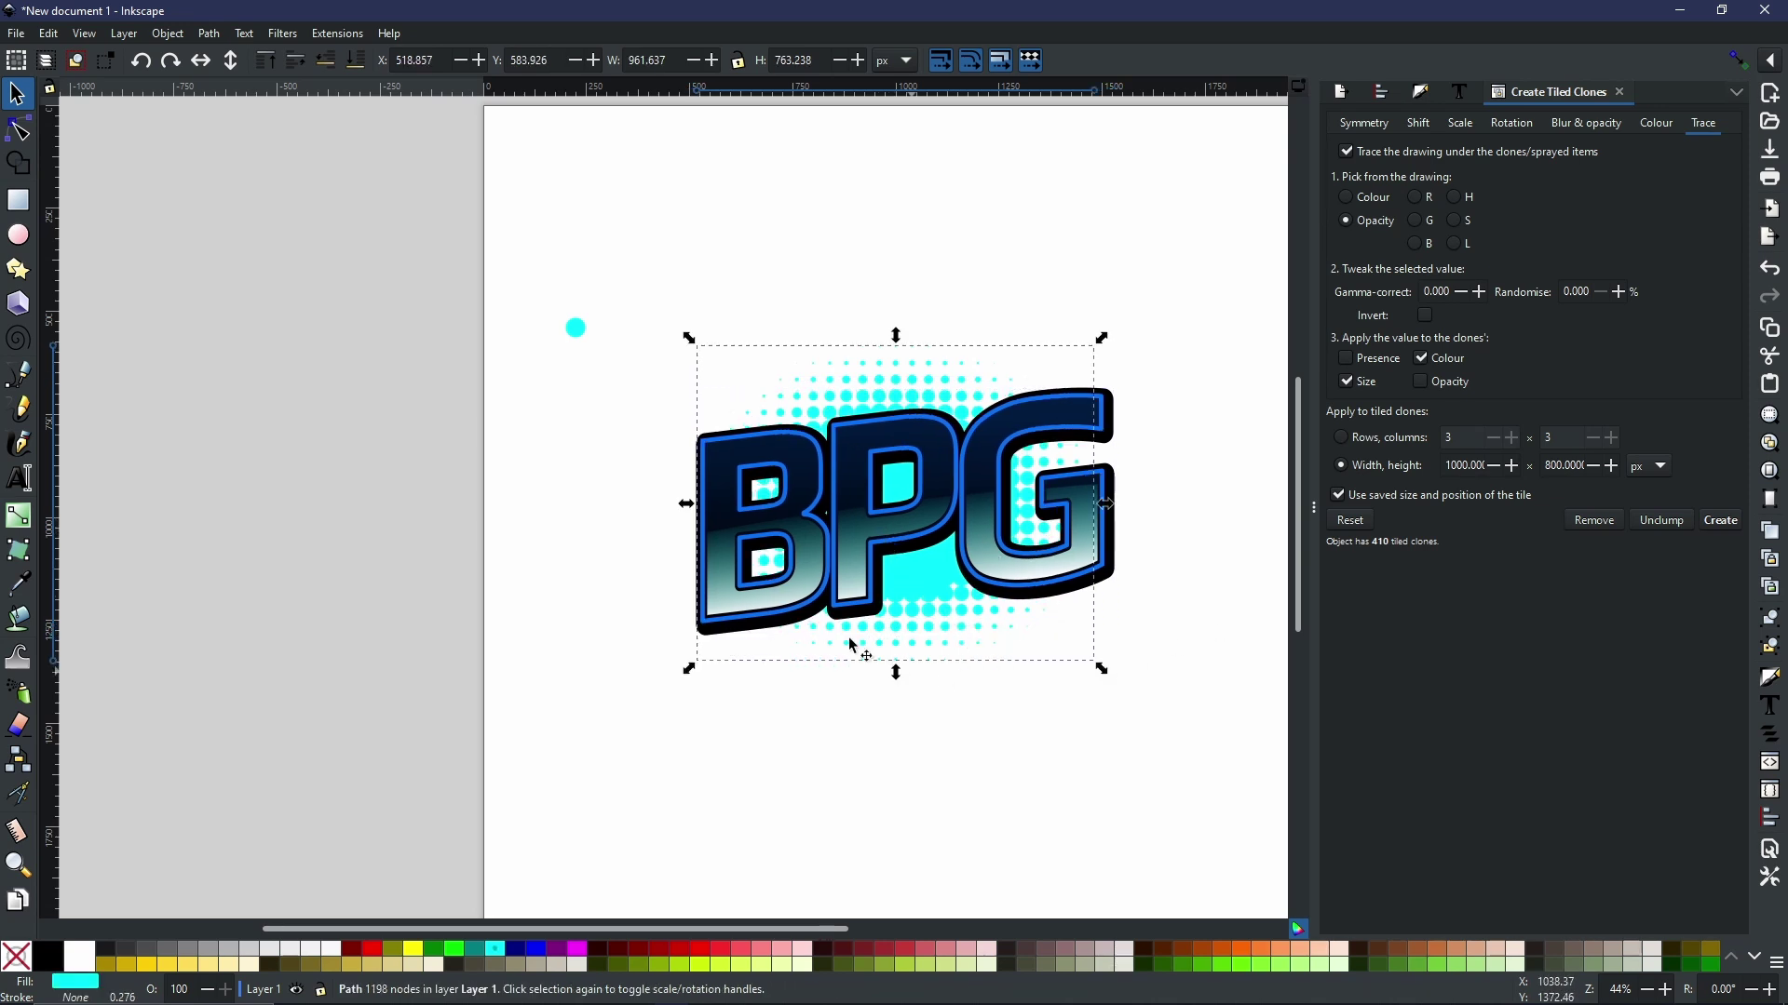